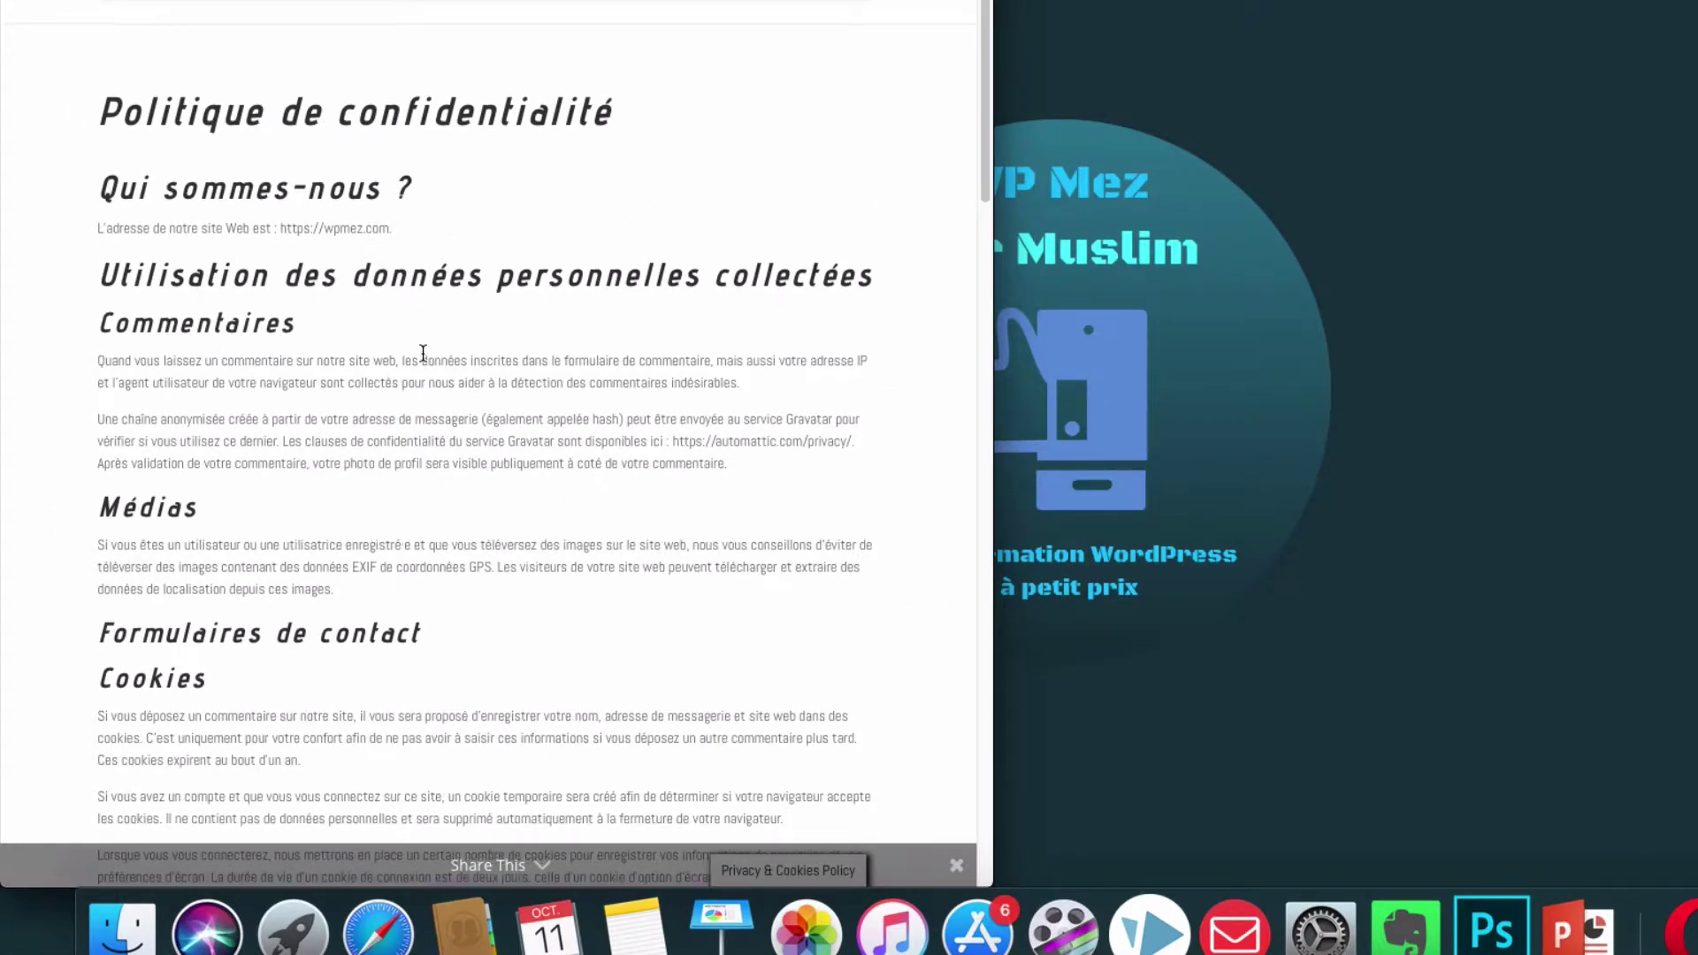
{"action": "scroll", "coordinate": [416, 350], "scroll_direction": "down", "scroll_amount": 3}
{"action": "scroll", "coordinate": [423, 354], "scroll_direction": "down", "scroll_amount": 6}
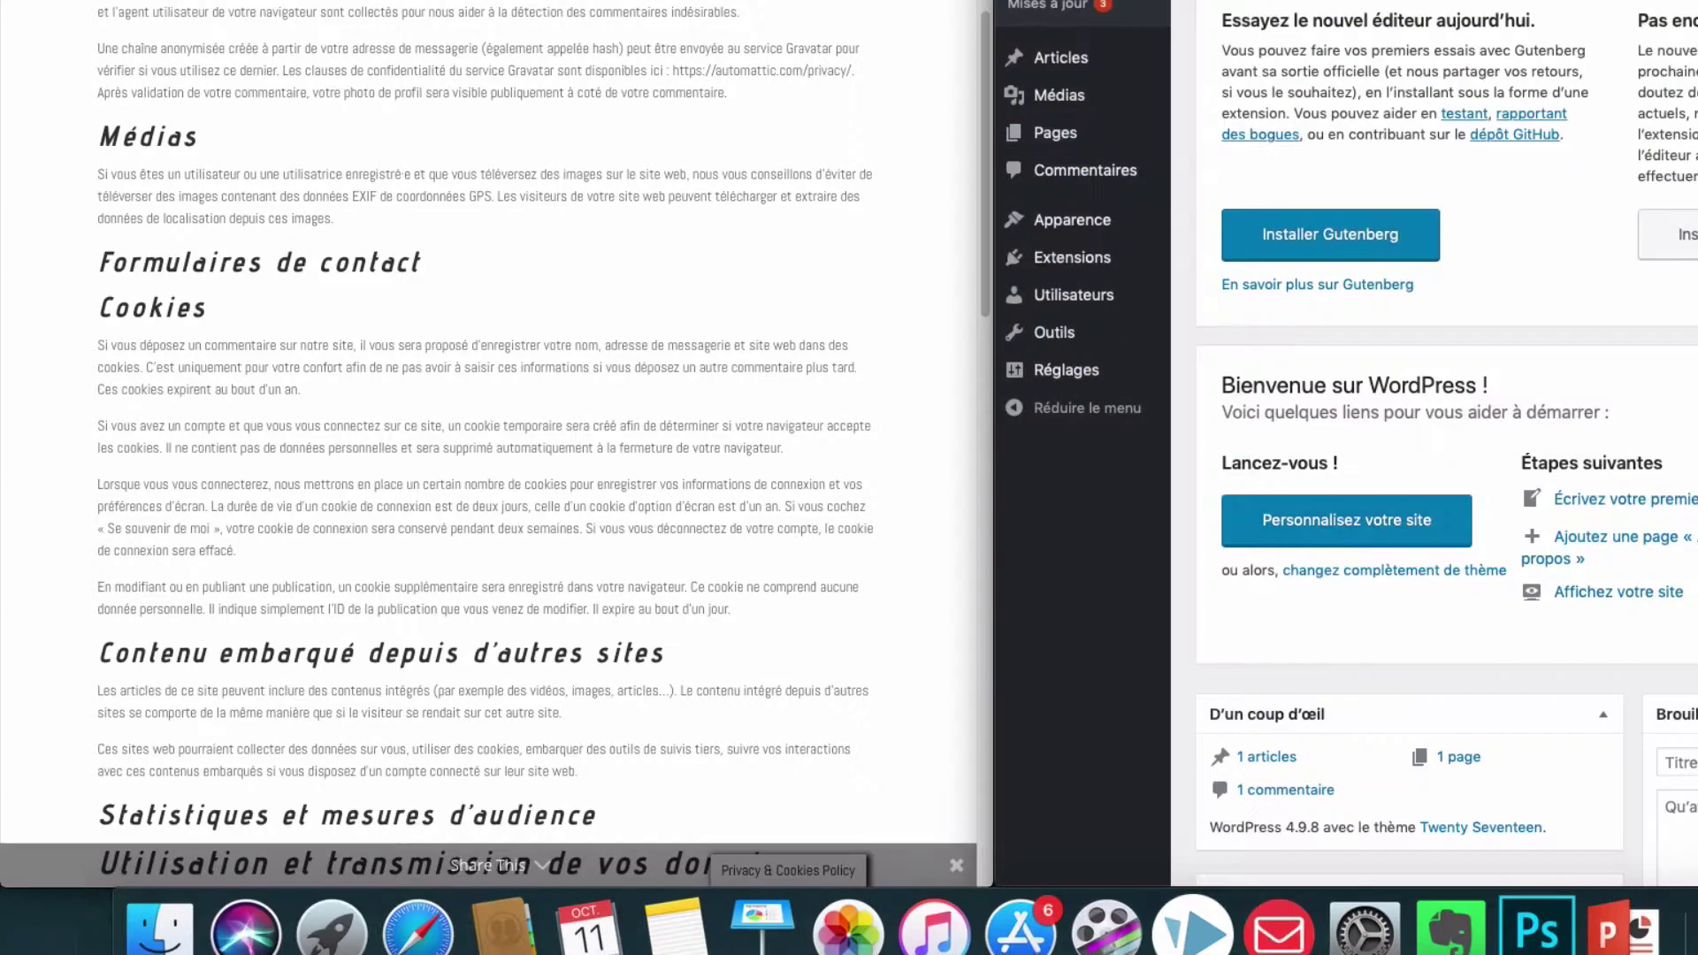
{"action": "scroll", "coordinate": [1272, 163], "scroll_direction": "up", "scroll_amount": 2}
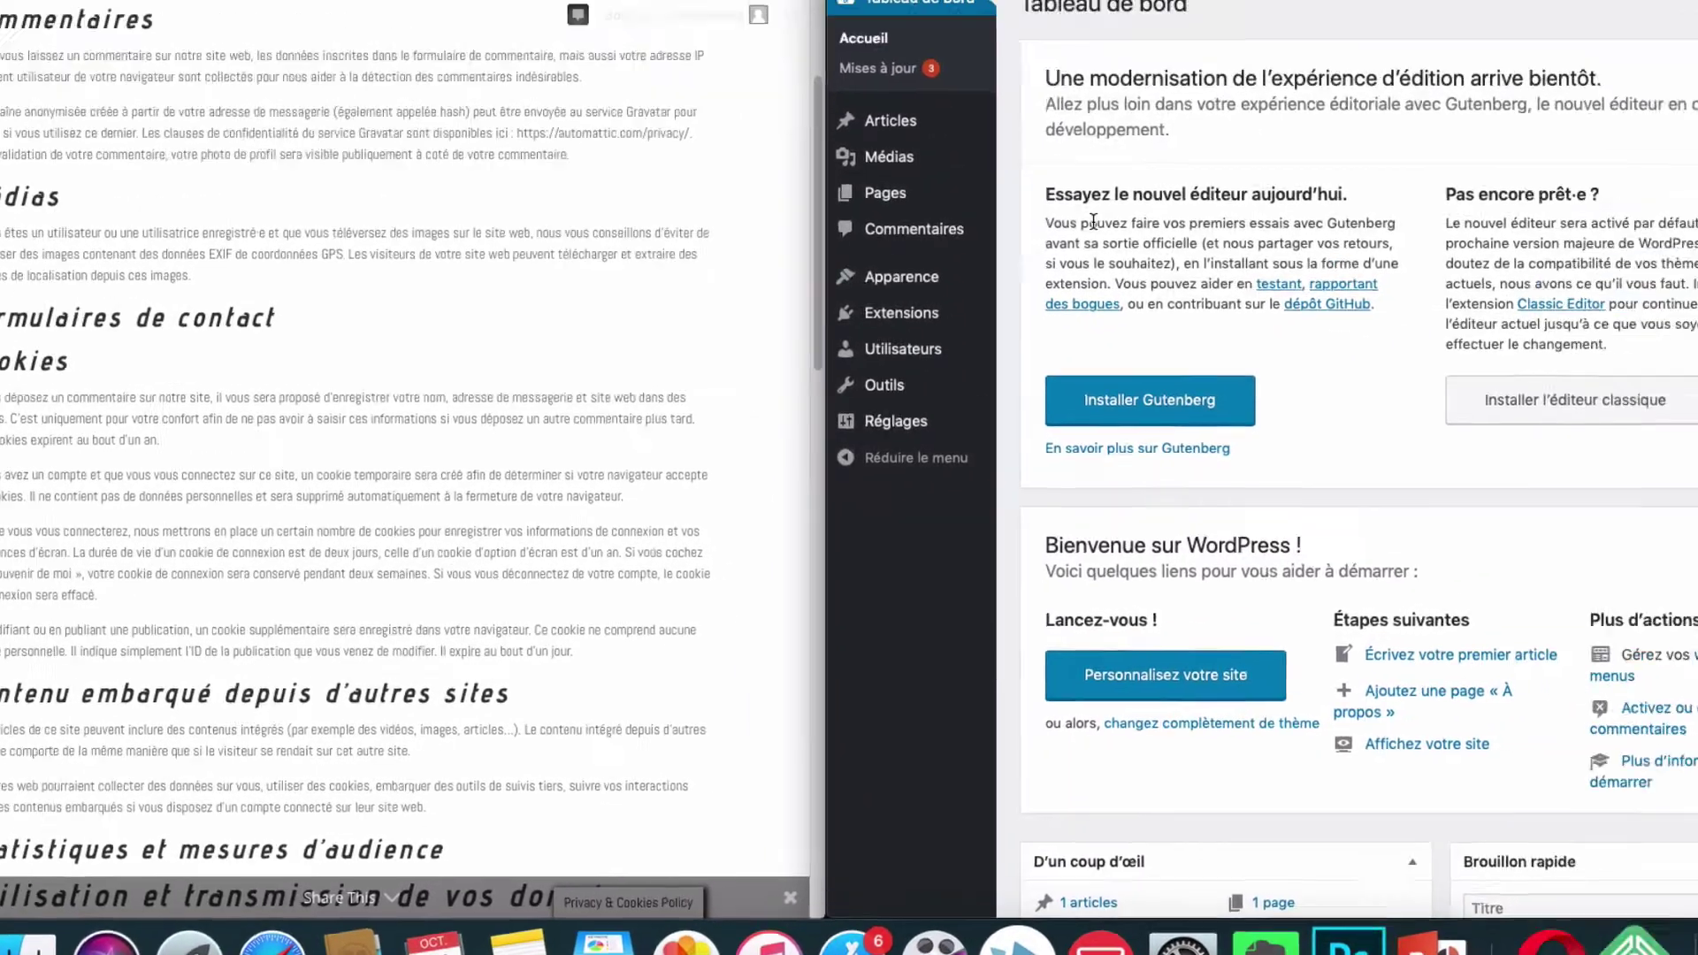
Step: Find the GDPR Cookie Consent plugin by searching the new extensions for "cookie", and install and activate it
{"action": "mouse_move", "coordinate": [1156, 233]}
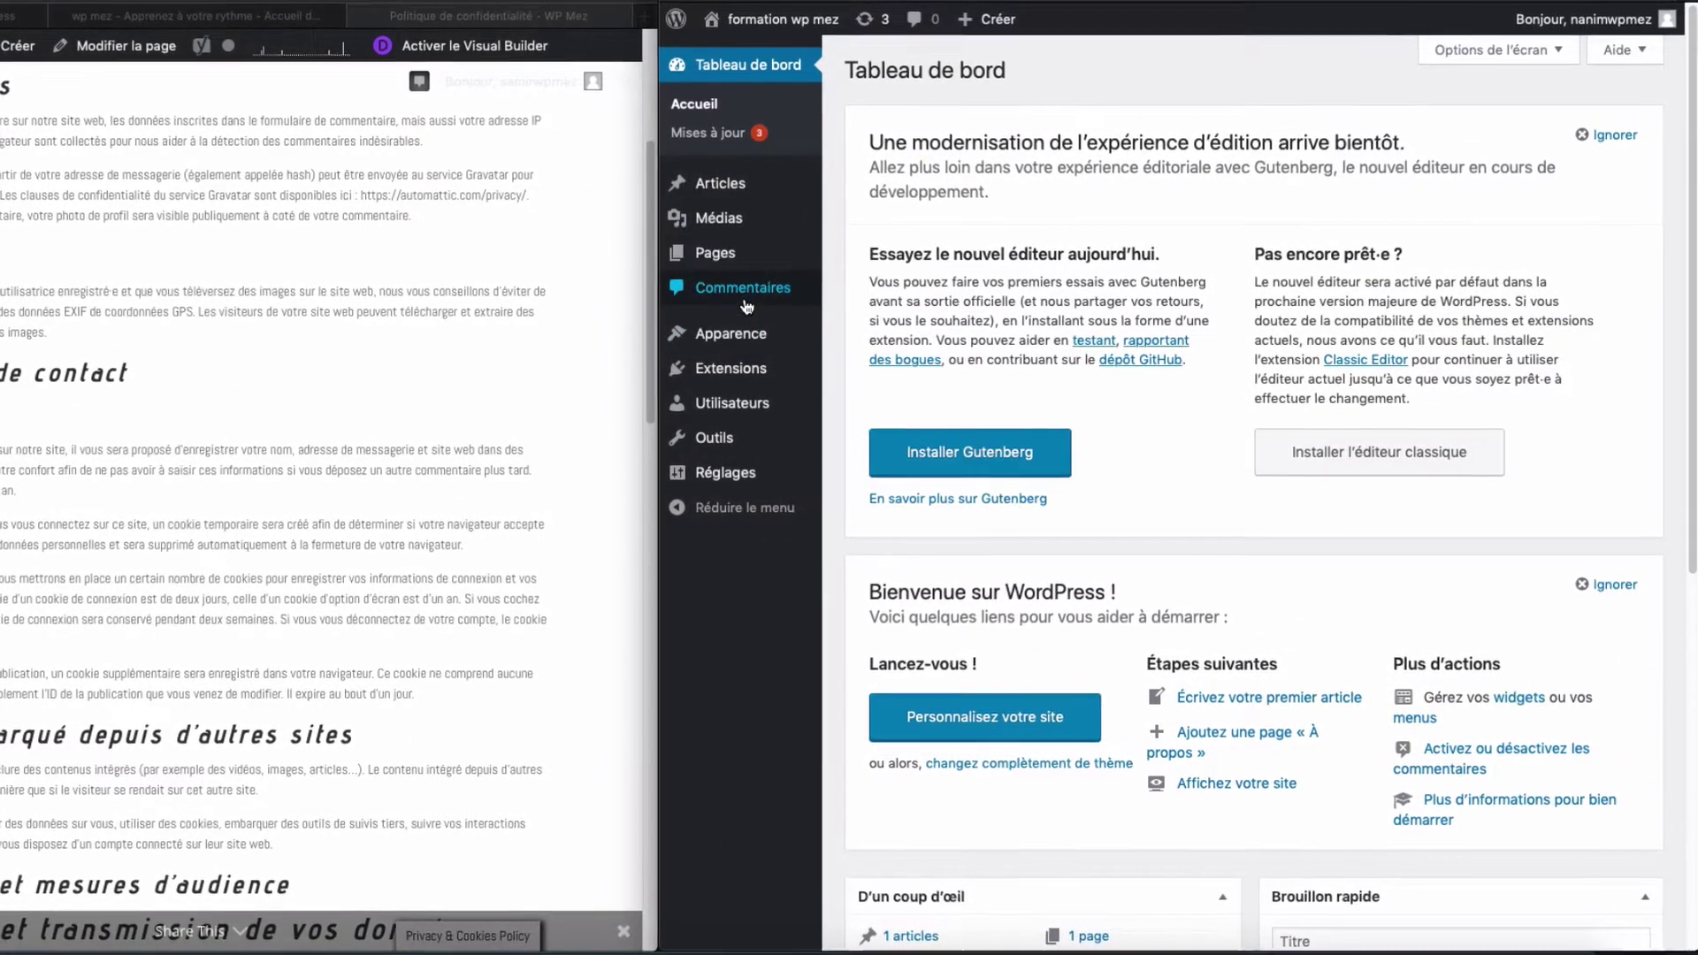
{"action": "mouse_move", "coordinate": [754, 374]}
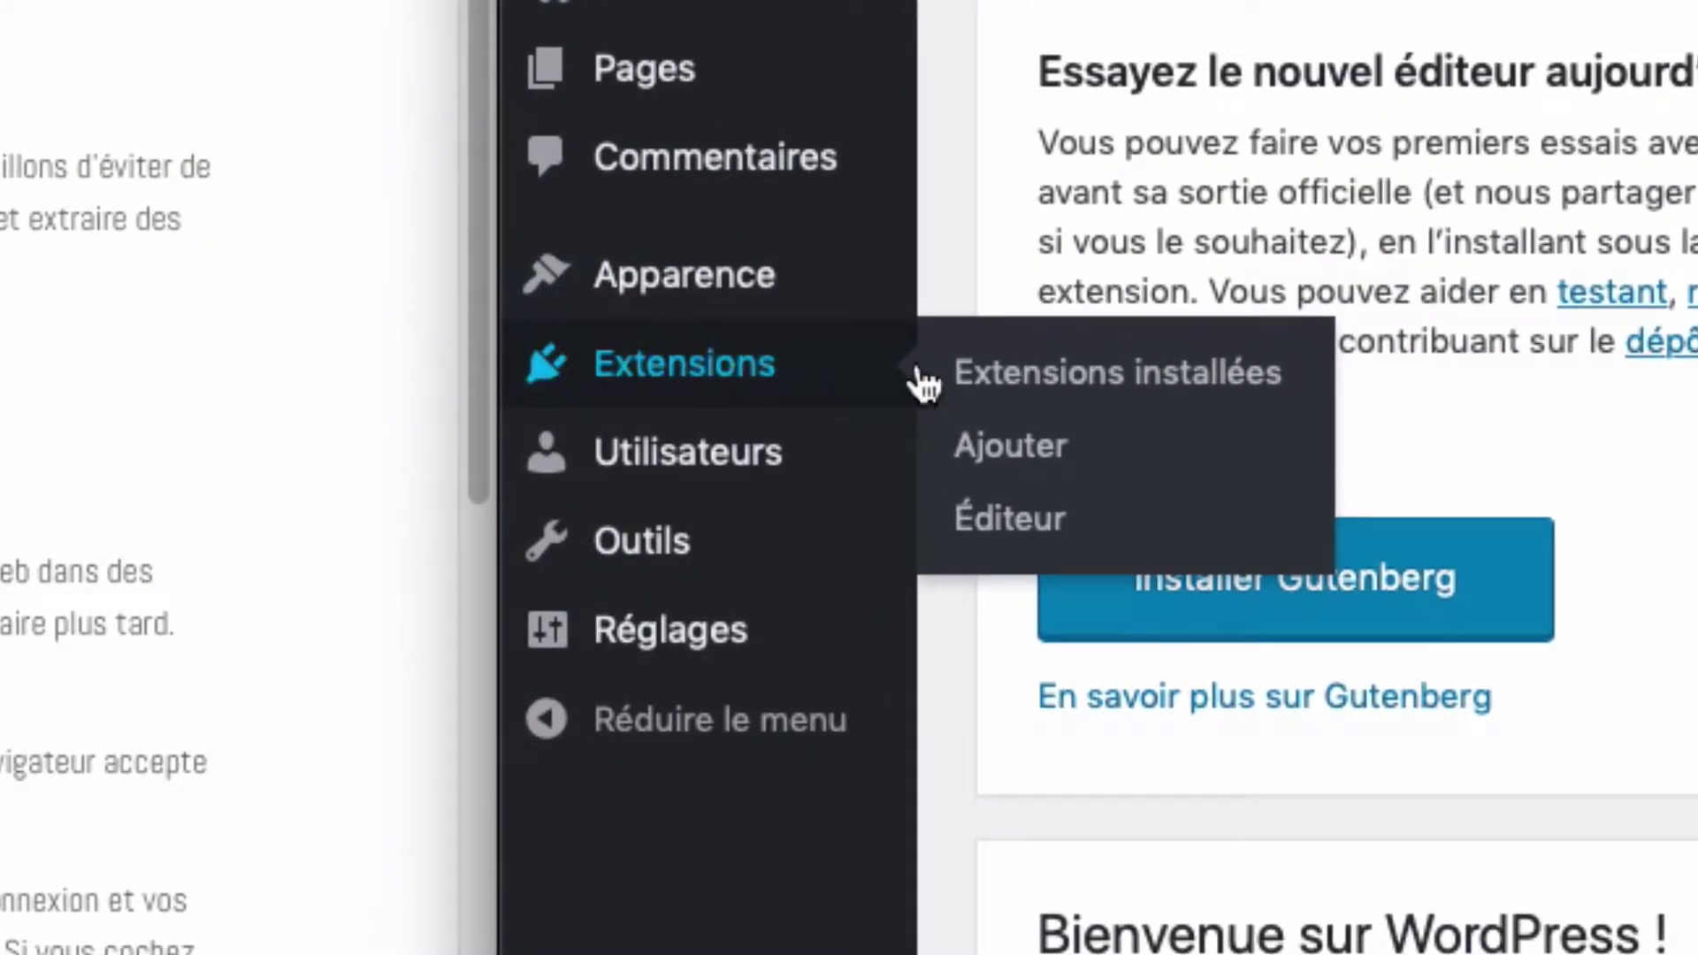
{"action": "left_click", "coordinate": [1065, 443]}
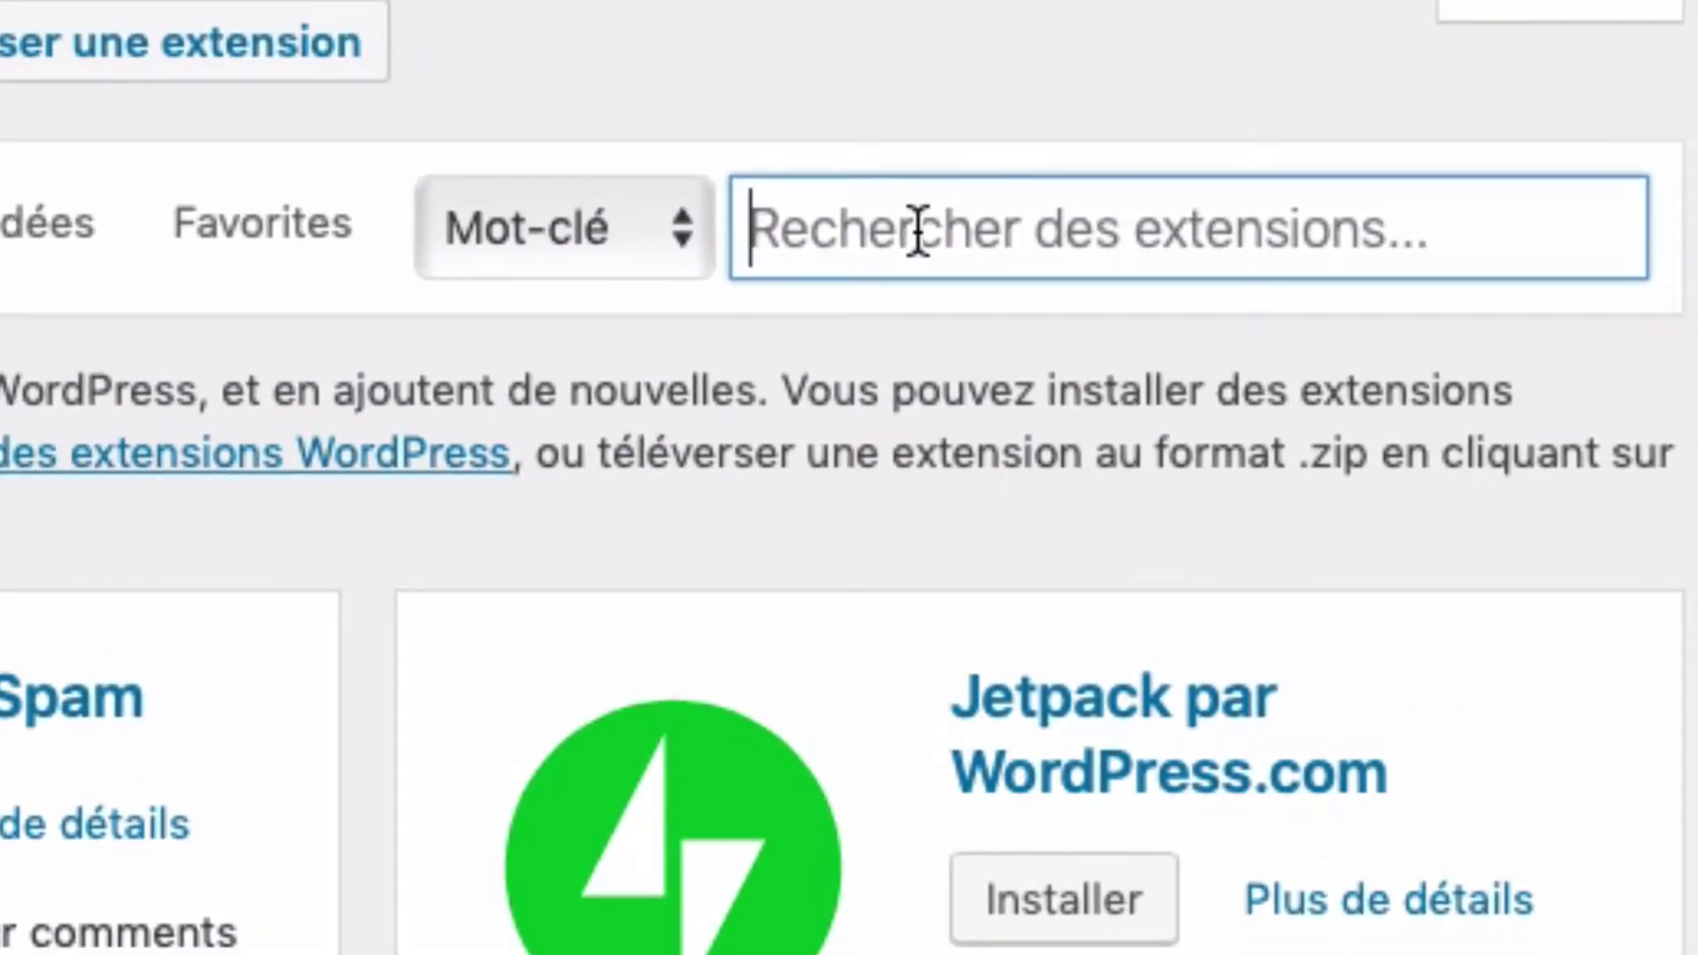
{"action": "type", "text": "cookie"}
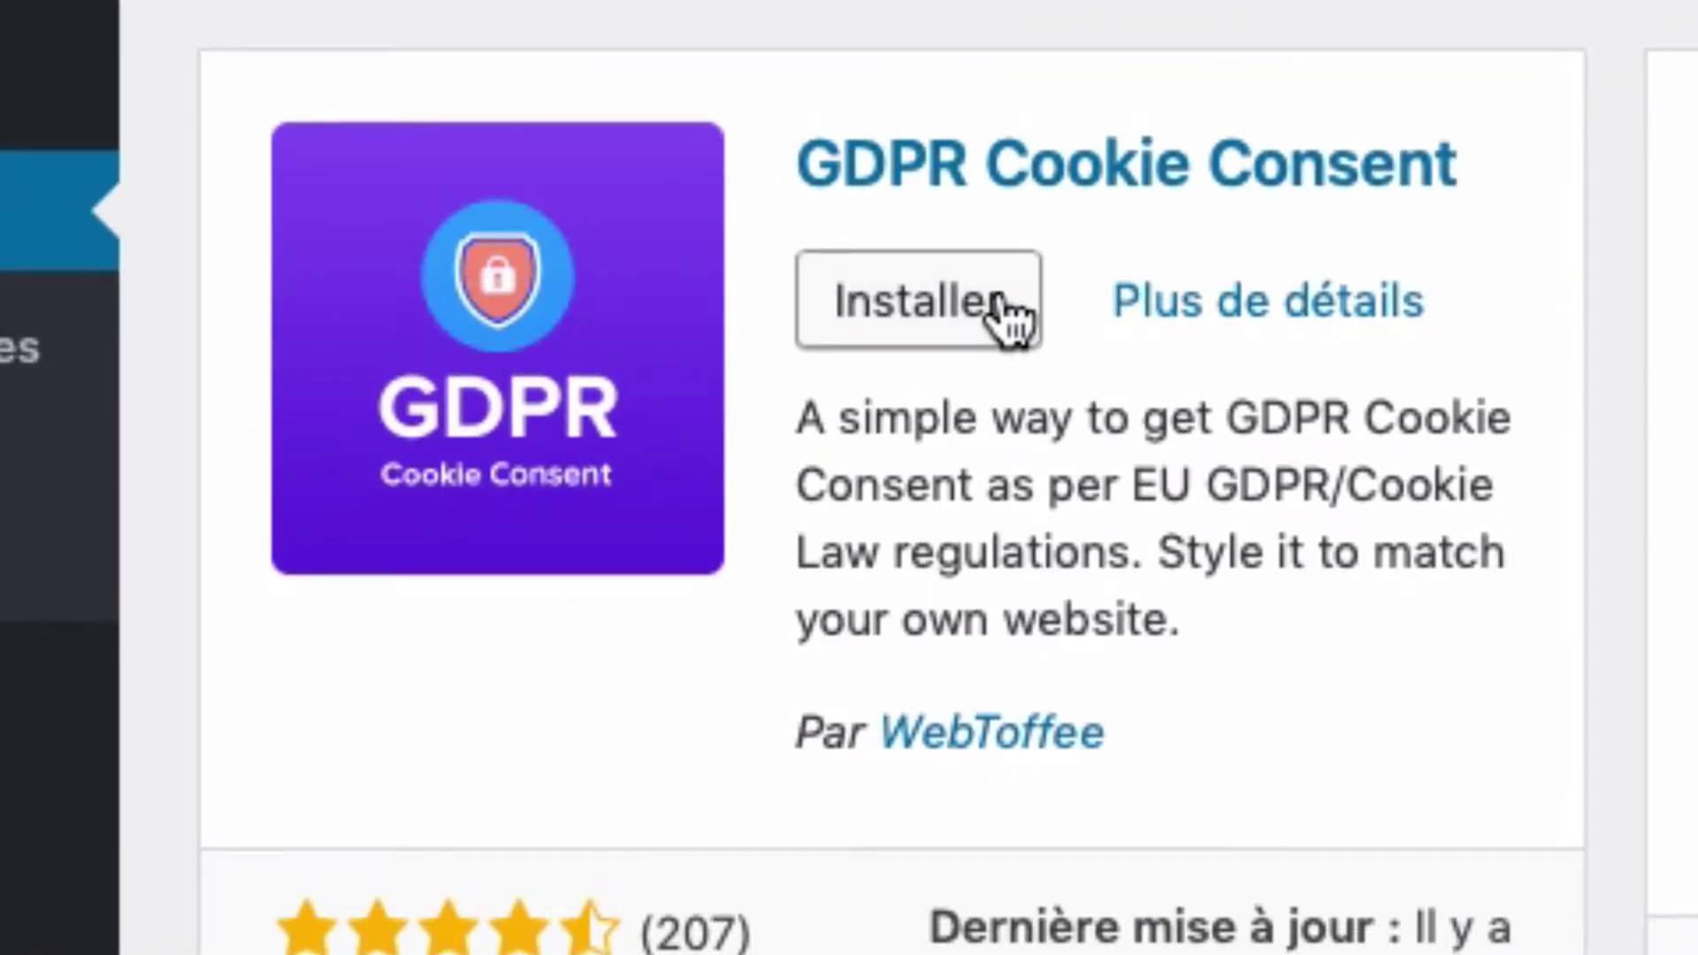
{"action": "left_click", "coordinate": [927, 318]}
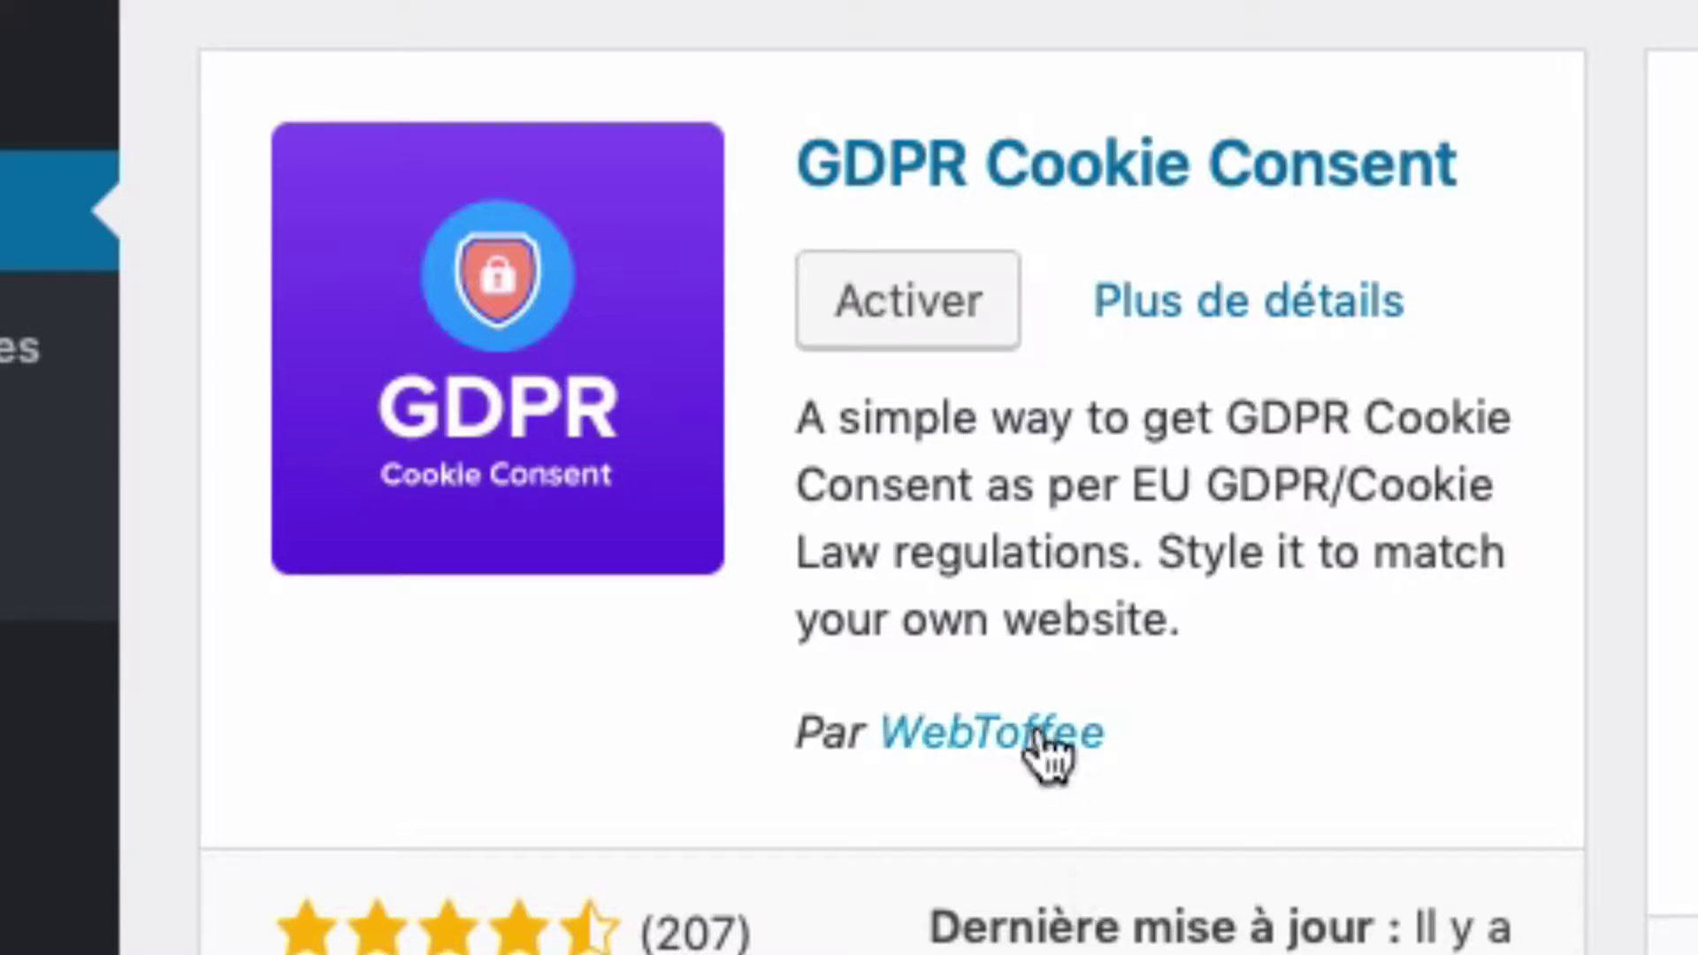
{"action": "left_click", "coordinate": [871, 317]}
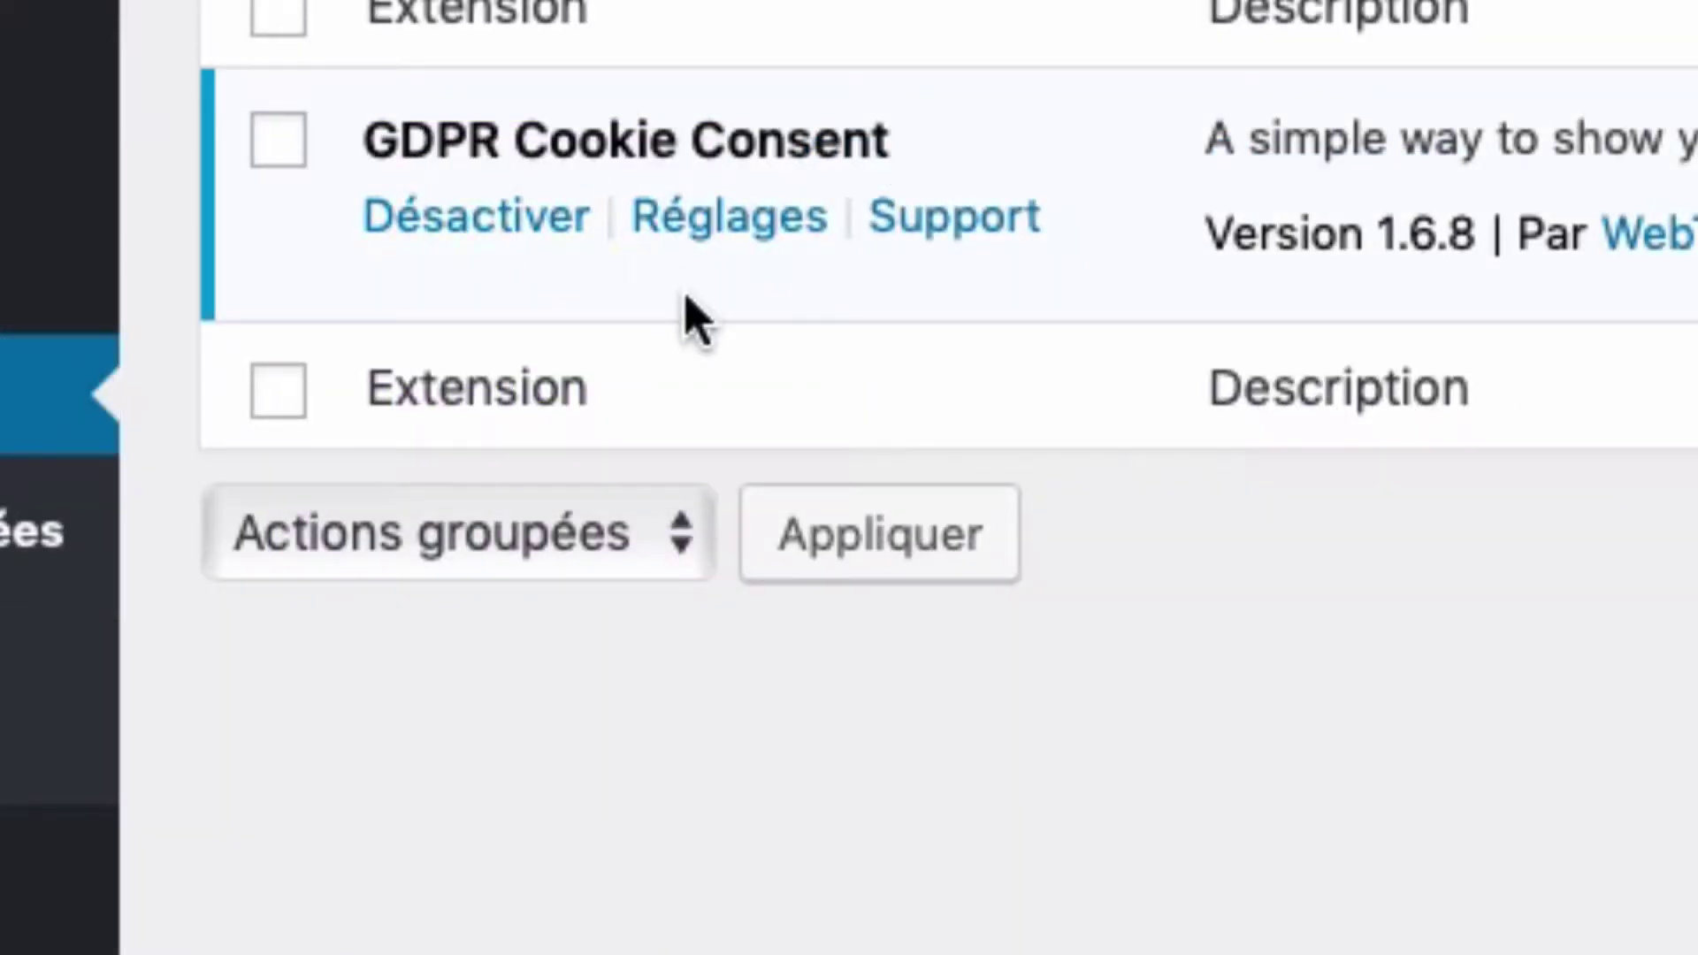
Step: In the GDPR Cookie Consent general settings, turn the cookie bar on and set Cookie Bar as popup to No
{"action": "left_click", "coordinate": [712, 228]}
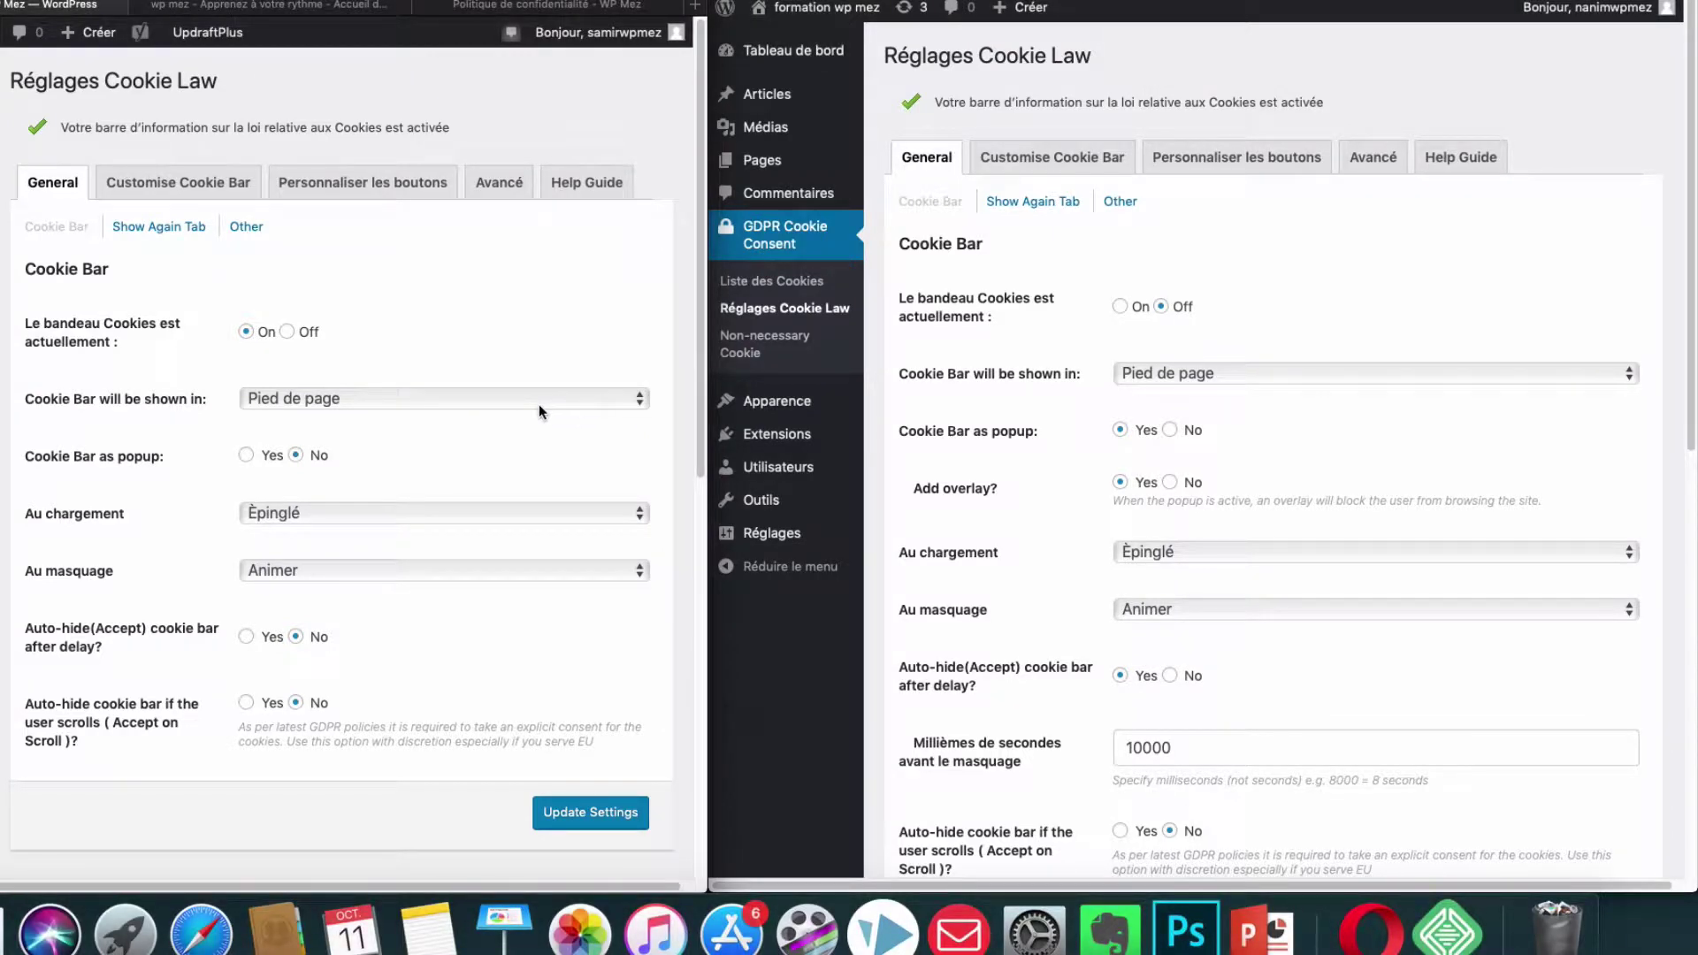
{"action": "left_click", "coordinate": [1120, 307]}
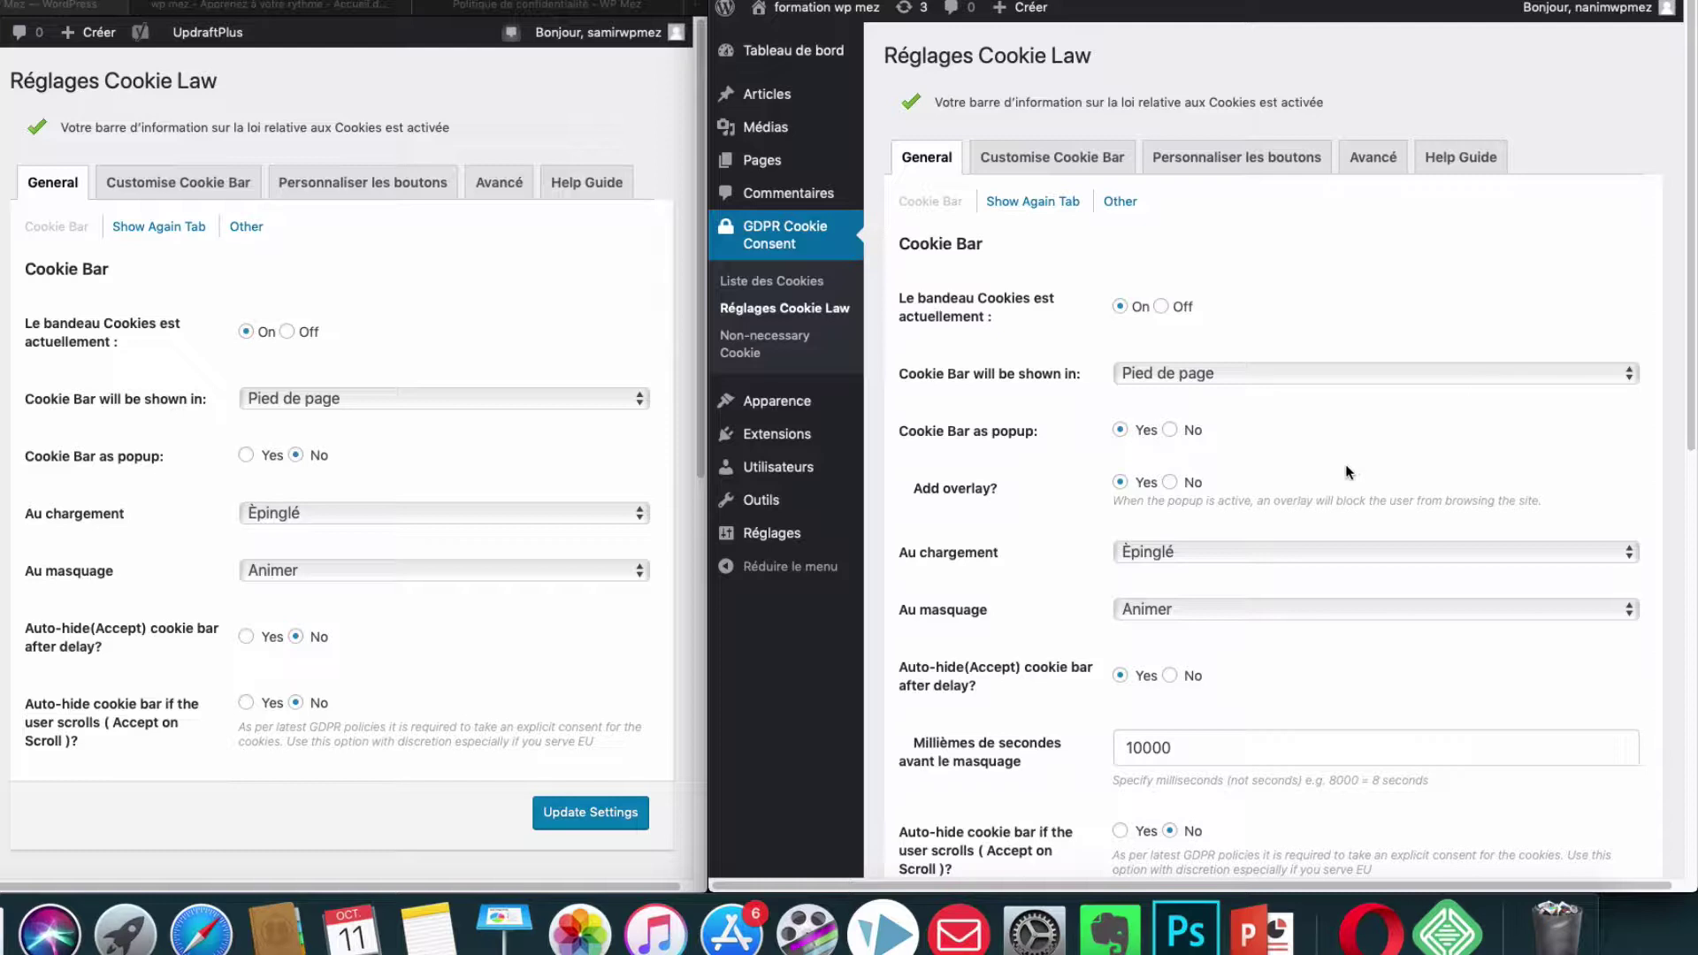
{"action": "left_click", "coordinate": [1171, 432]}
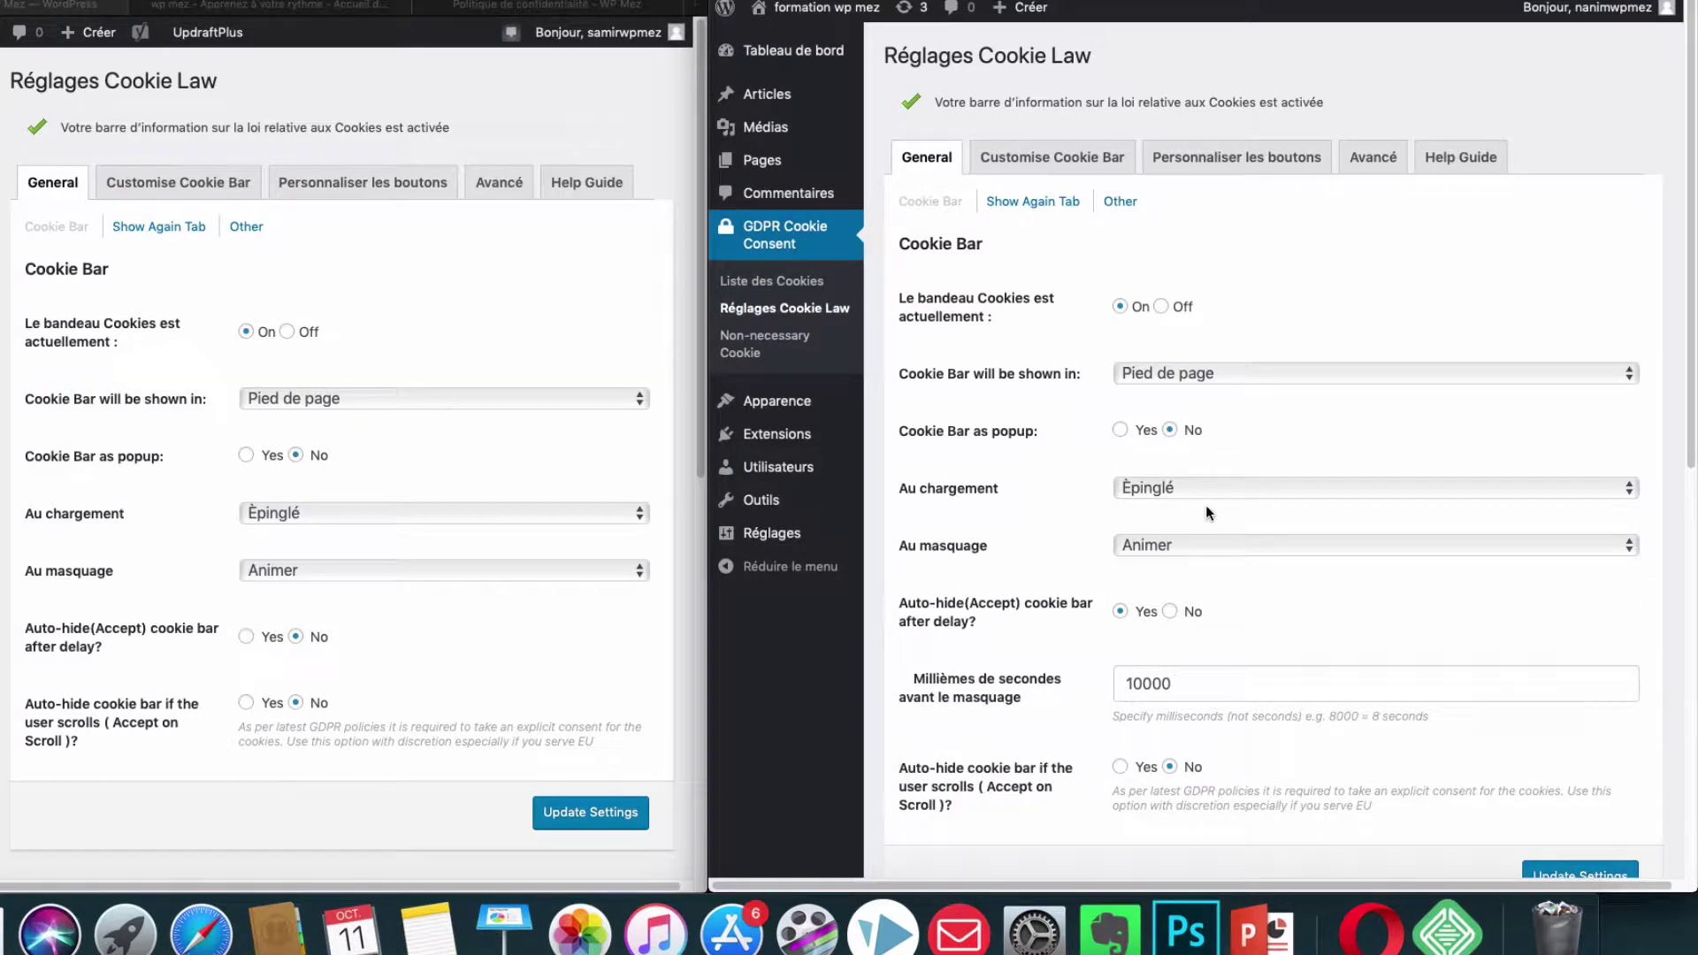
Step: Keep Au chargement on Épinglé and Au masquage on Animer, set auto-hide after delay to No, and update the general settings
{"action": "left_click", "coordinate": [1638, 496]}
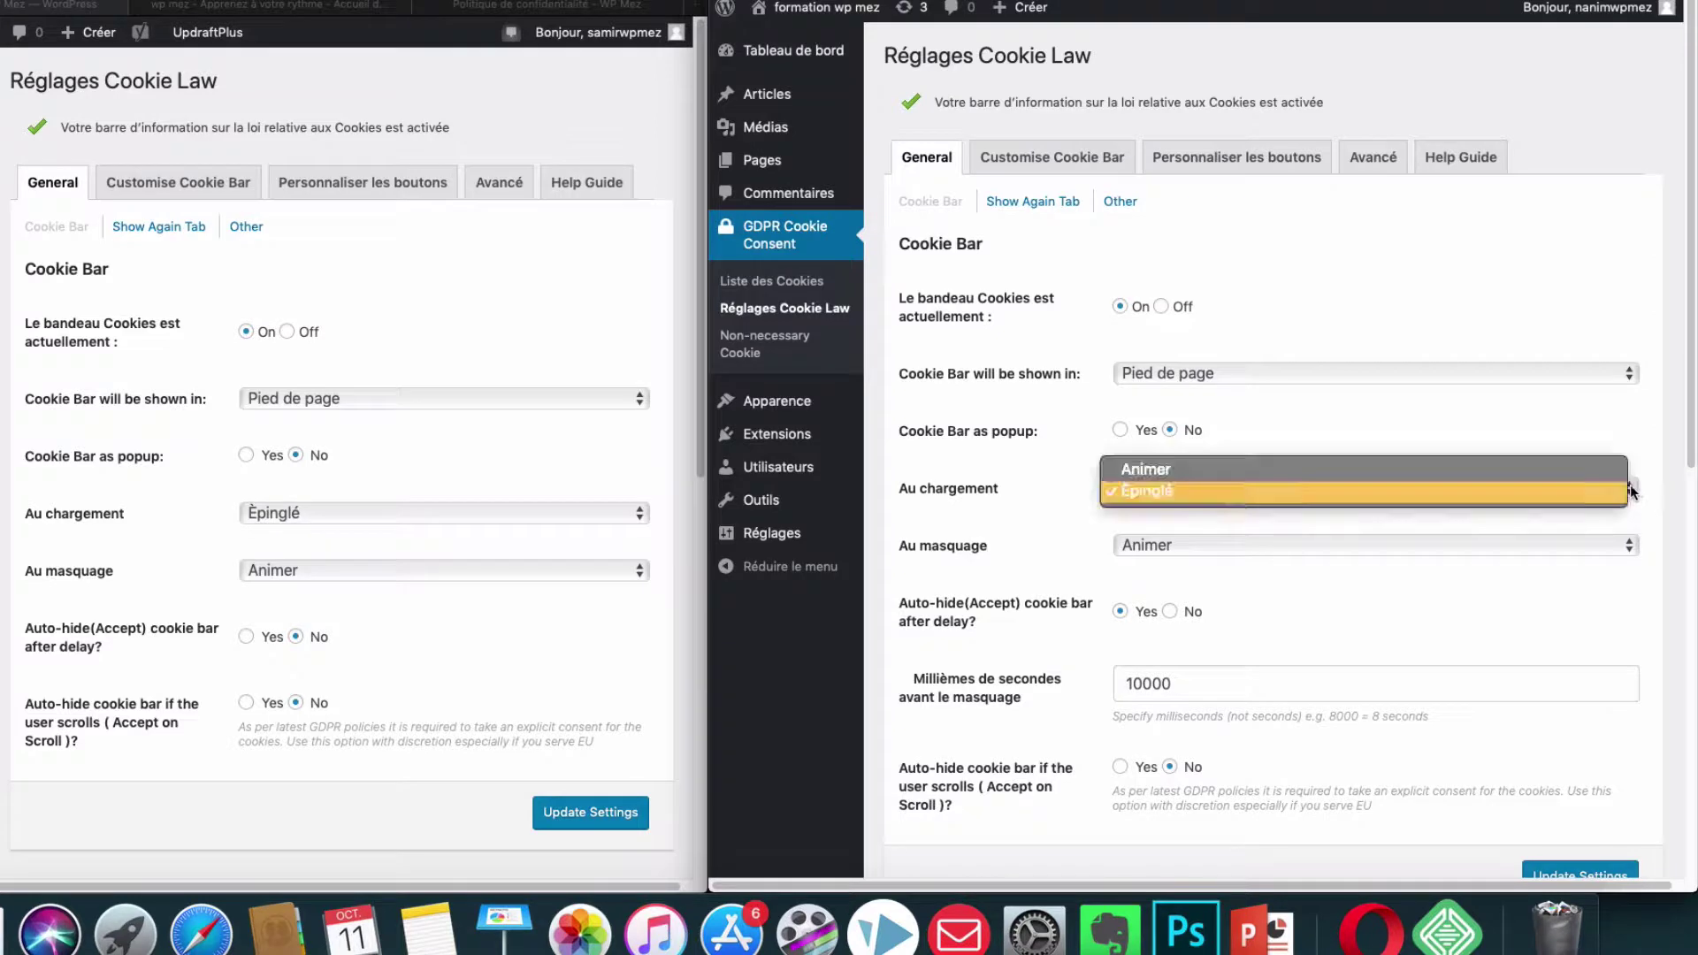
{"action": "left_click", "coordinate": [1478, 490]}
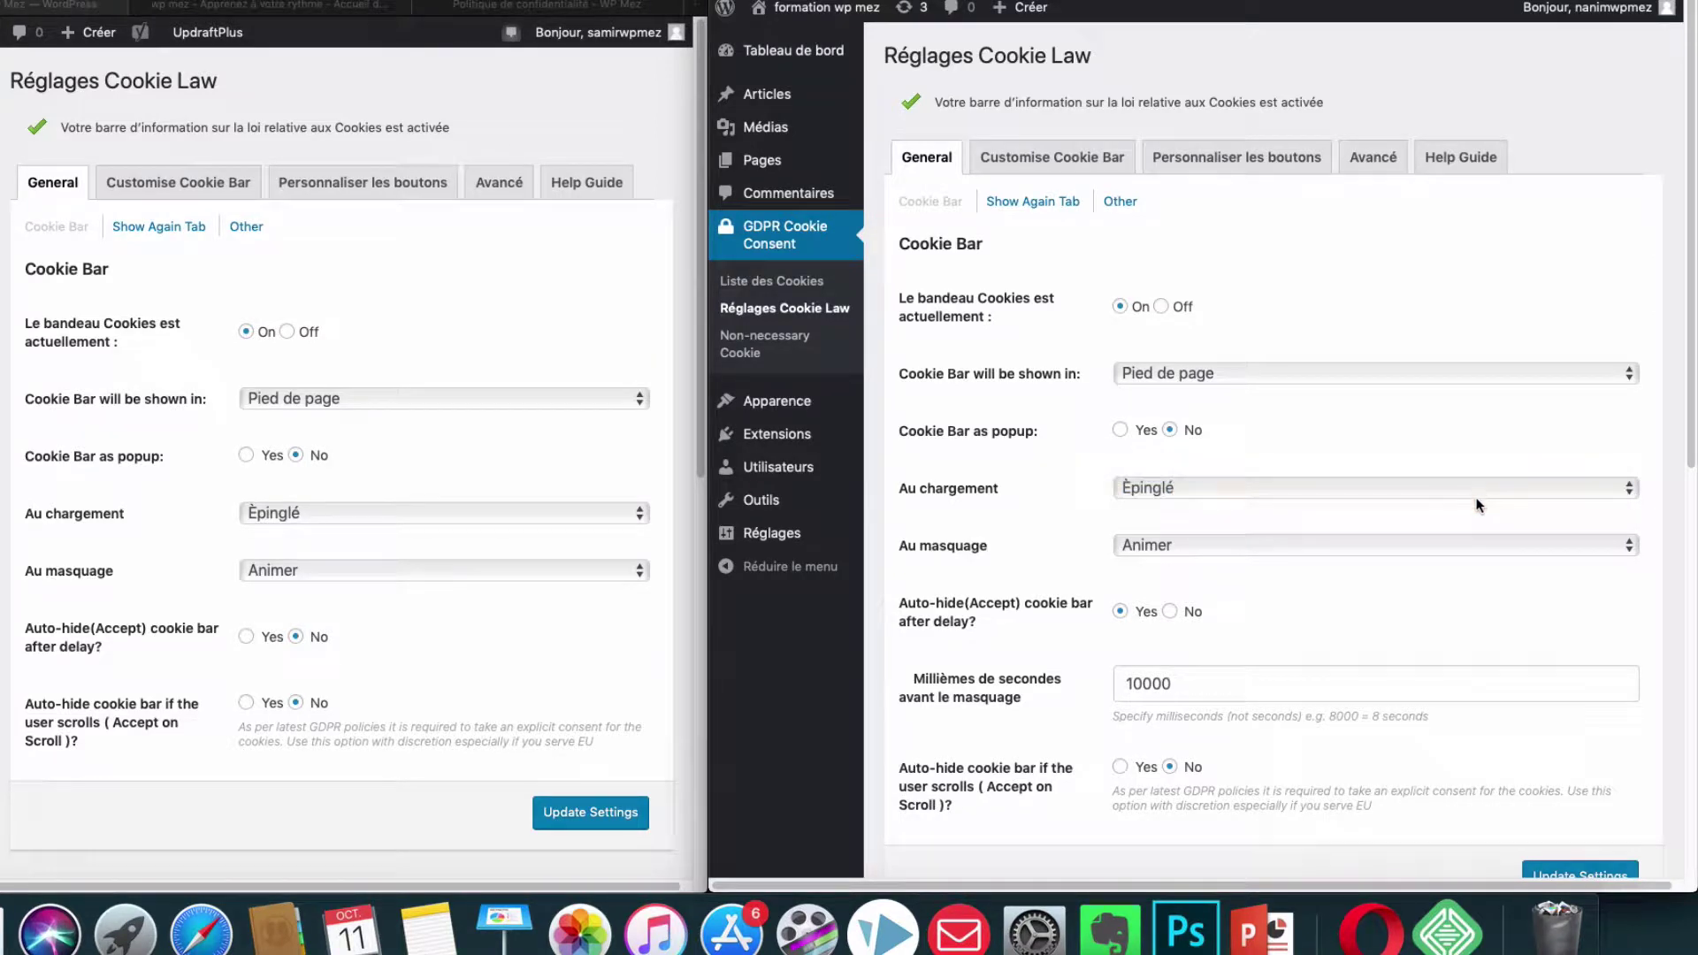
{"action": "left_click", "coordinate": [1422, 550]}
{"action": "left_click", "coordinate": [1408, 545]}
{"action": "left_click", "coordinate": [1169, 611]}
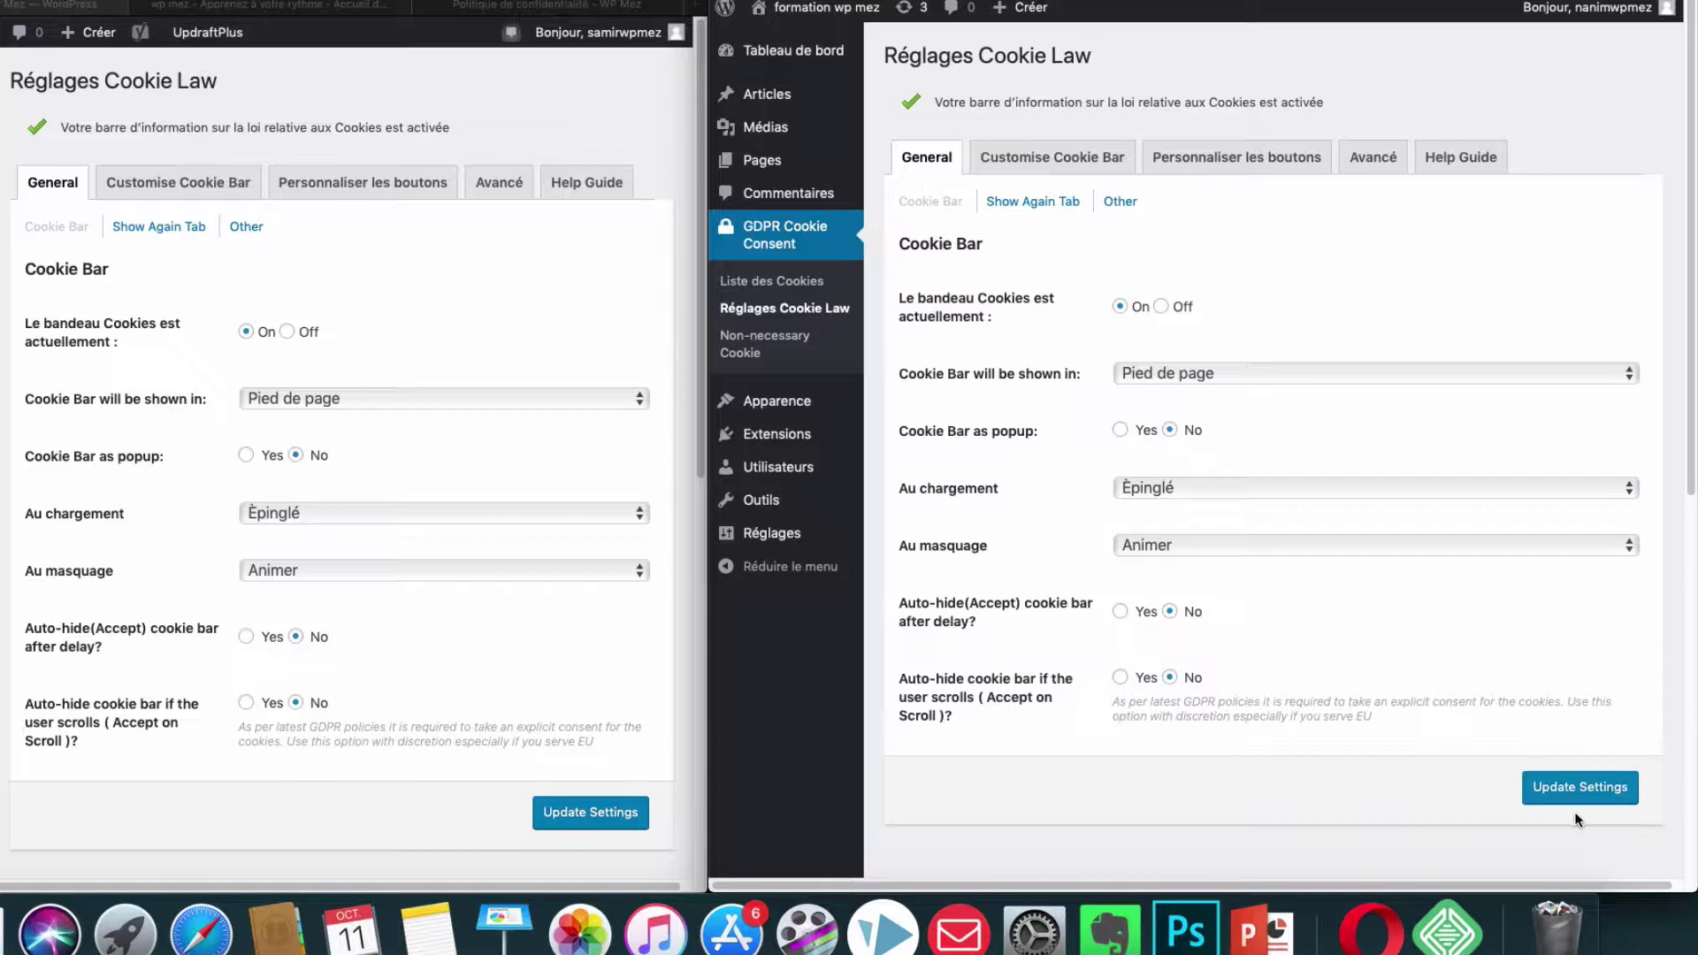
{"action": "left_click", "coordinate": [1550, 799]}
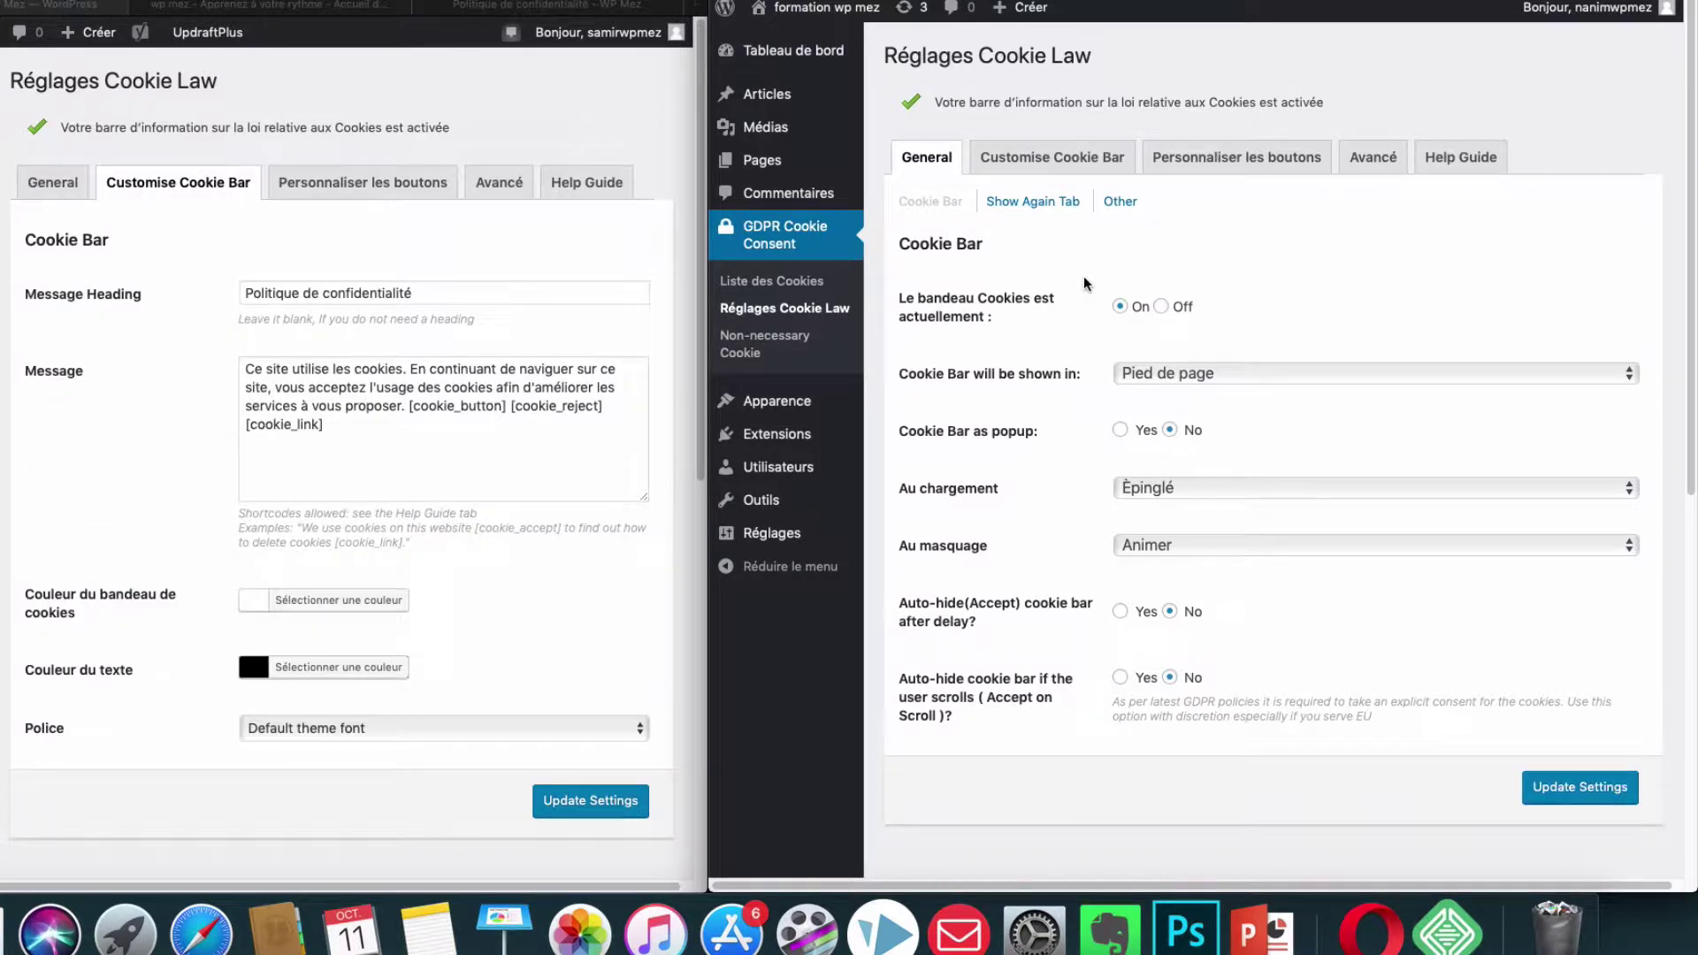
Step: Set the cookie bar's message heading to "Politique de confidentialité", copied from the reference site's cookie bar settings
{"action": "left_click", "coordinate": [1041, 170]}
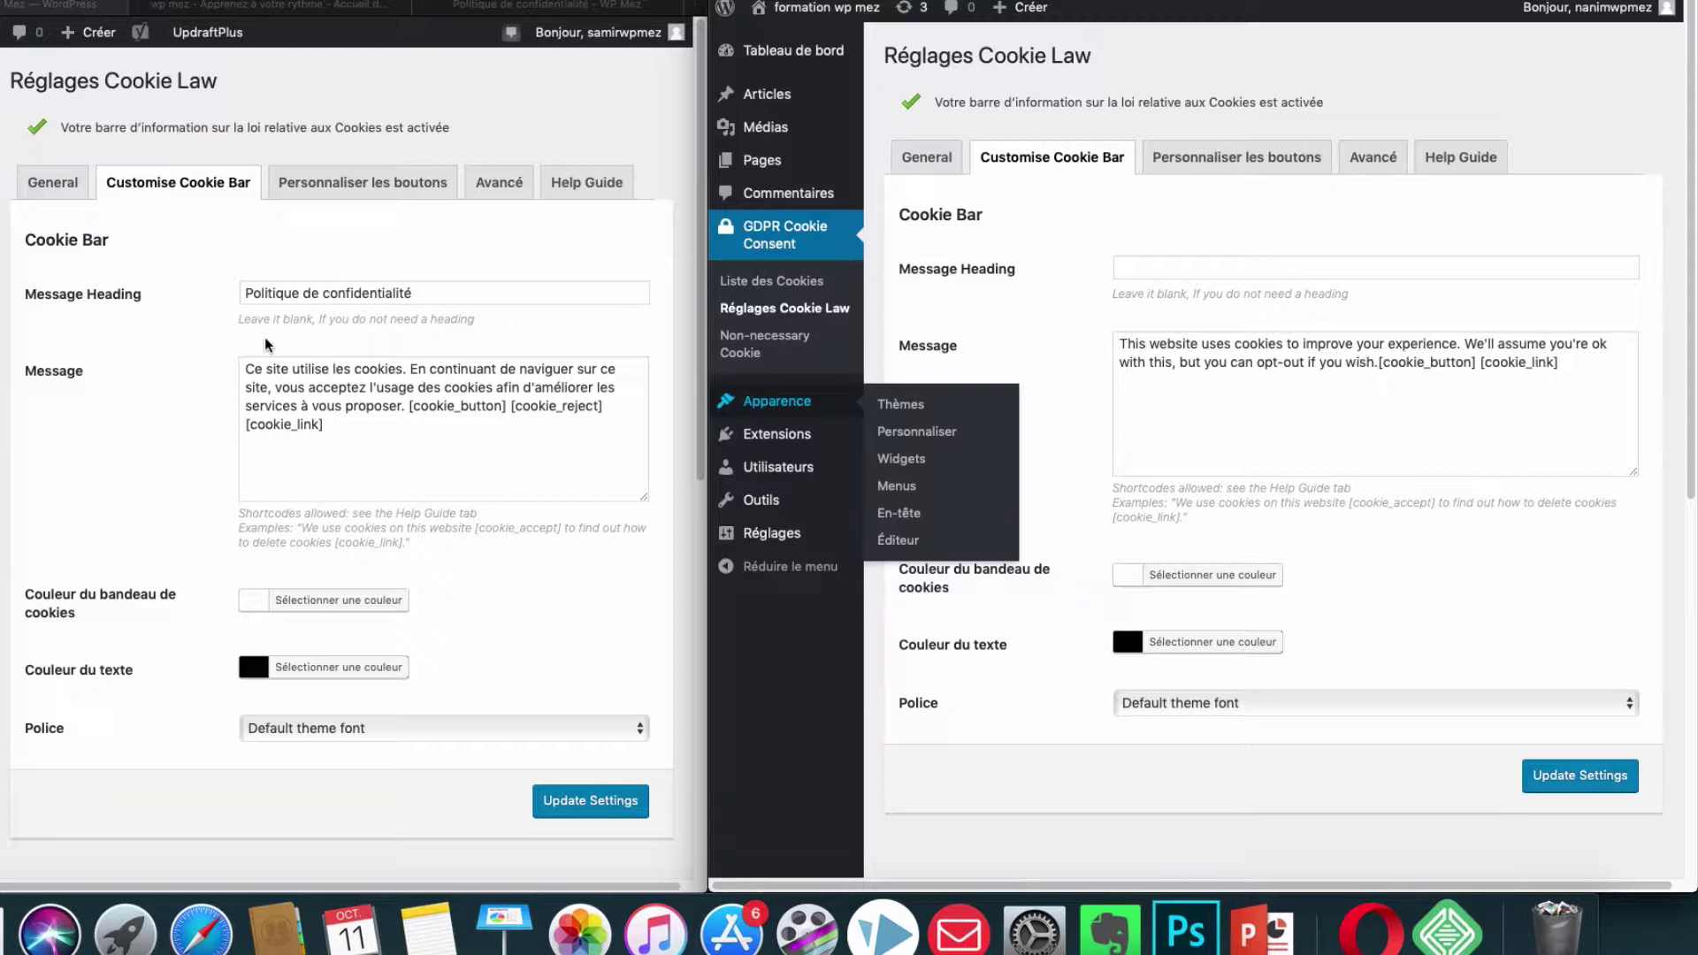
{"action": "left_click", "coordinate": [245, 292]}
{"action": "left_click_drag", "start_coordinate": [245, 292], "coordinate": [412, 293]}
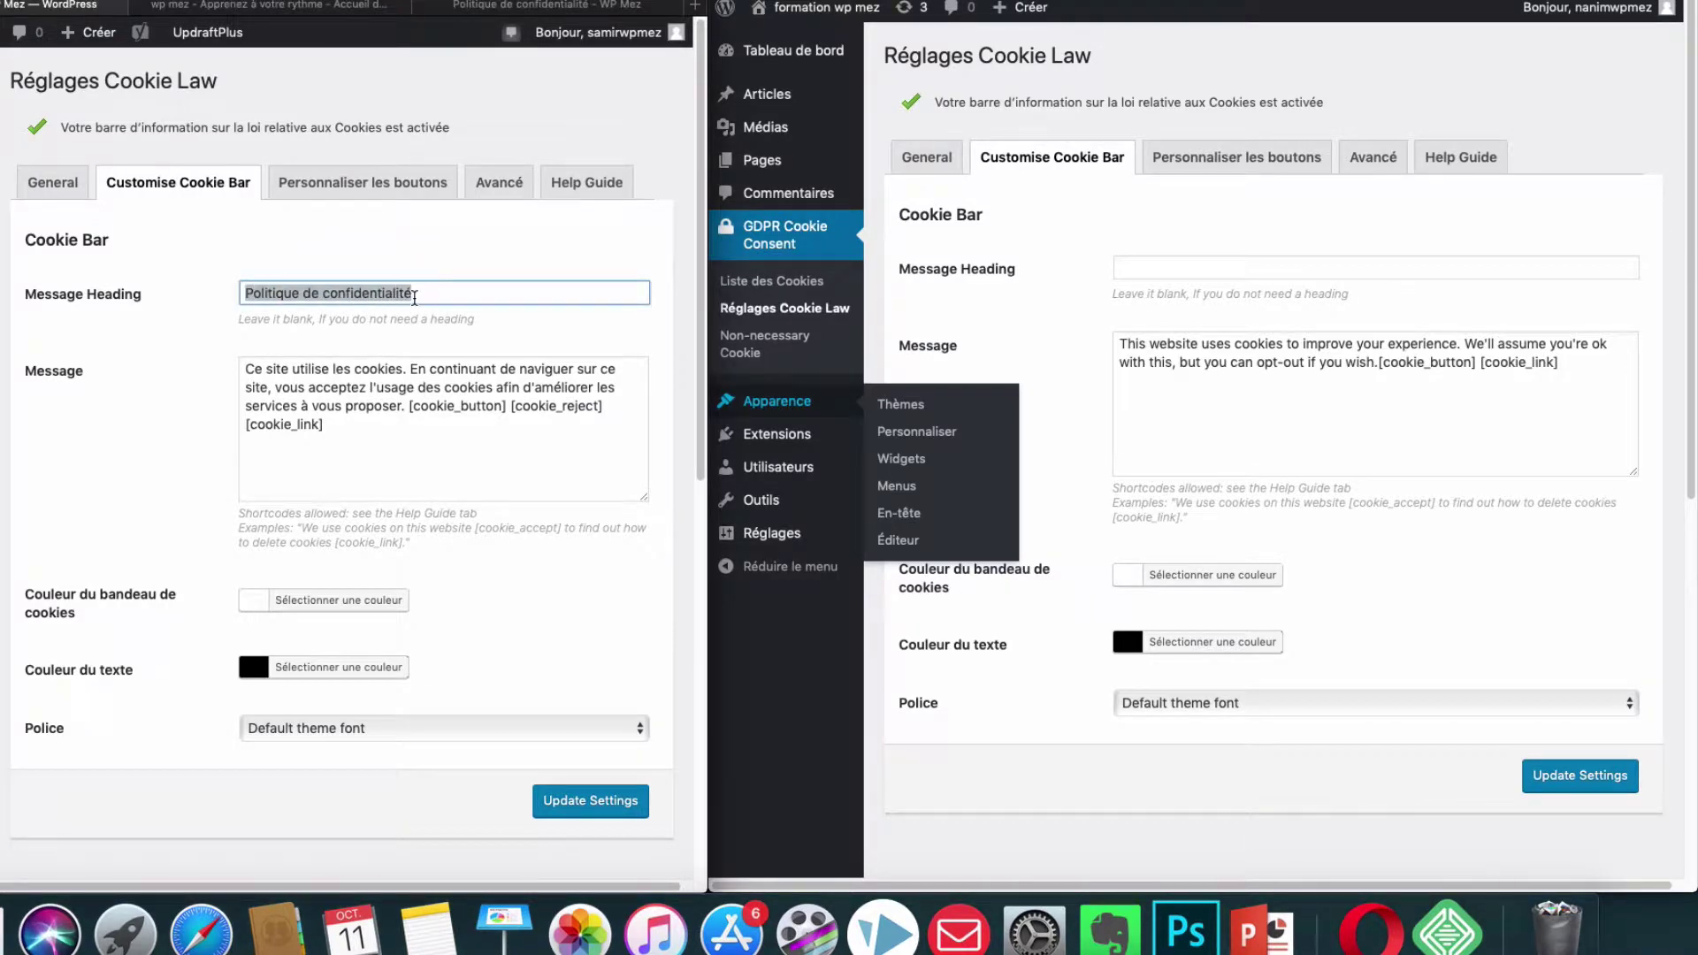
{"action": "right_click", "coordinate": [383, 297]}
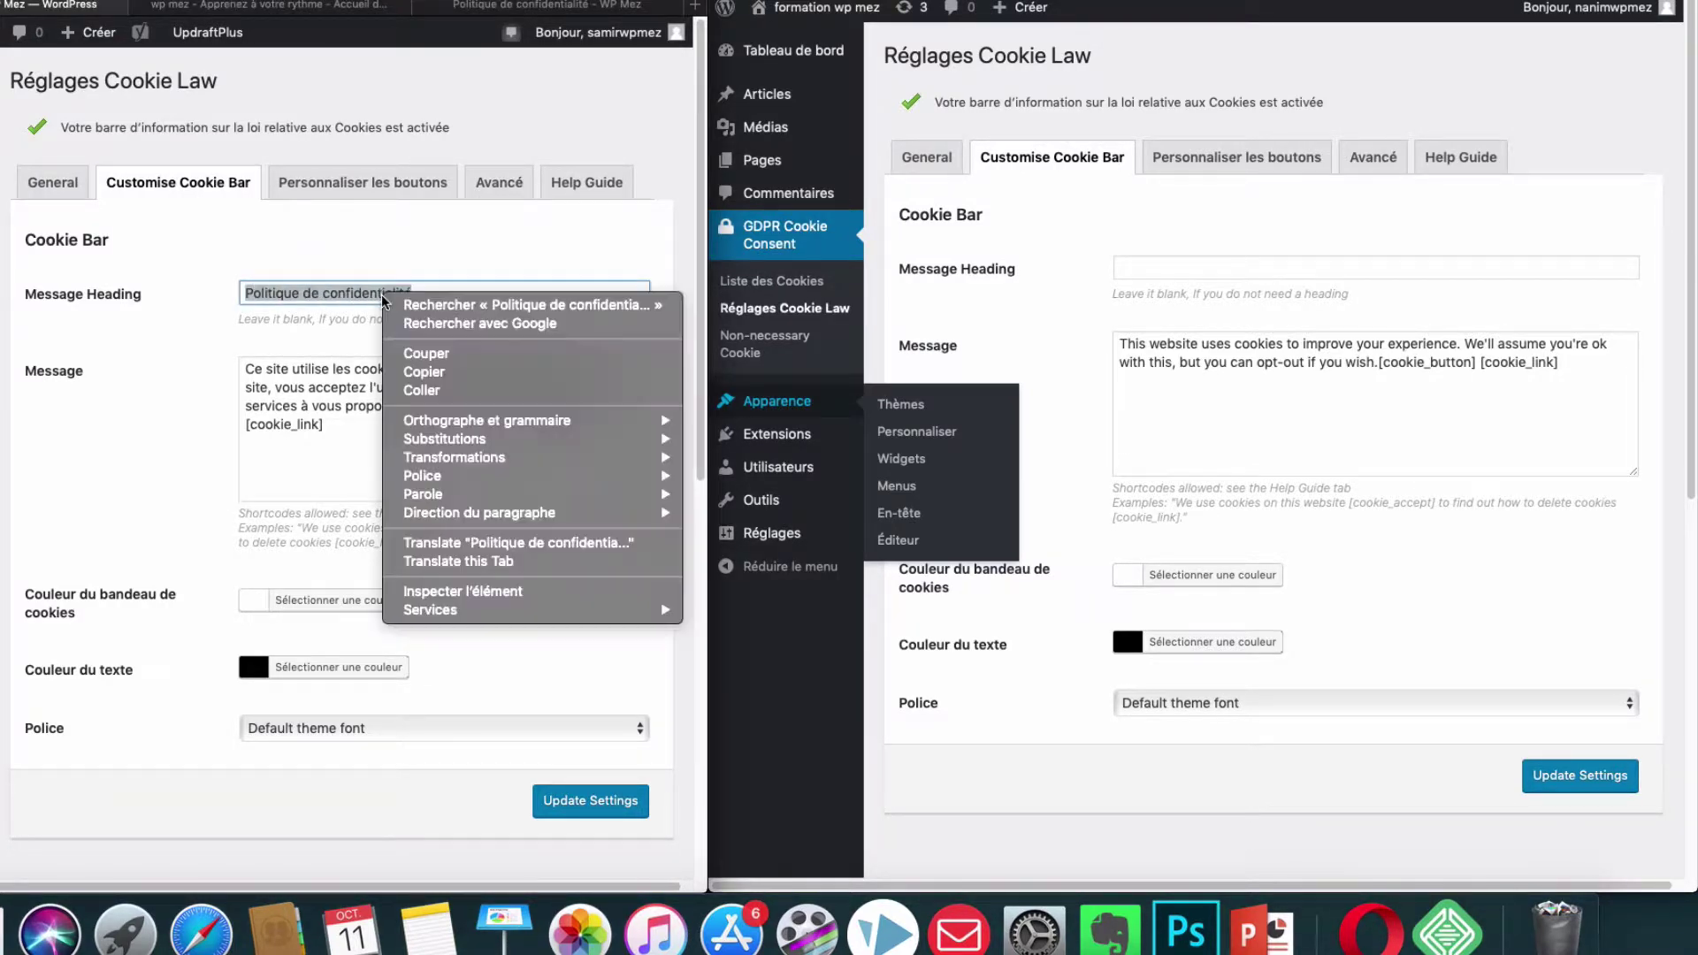
{"action": "left_click", "coordinate": [439, 370]}
{"action": "left_click", "coordinate": [1150, 267]}
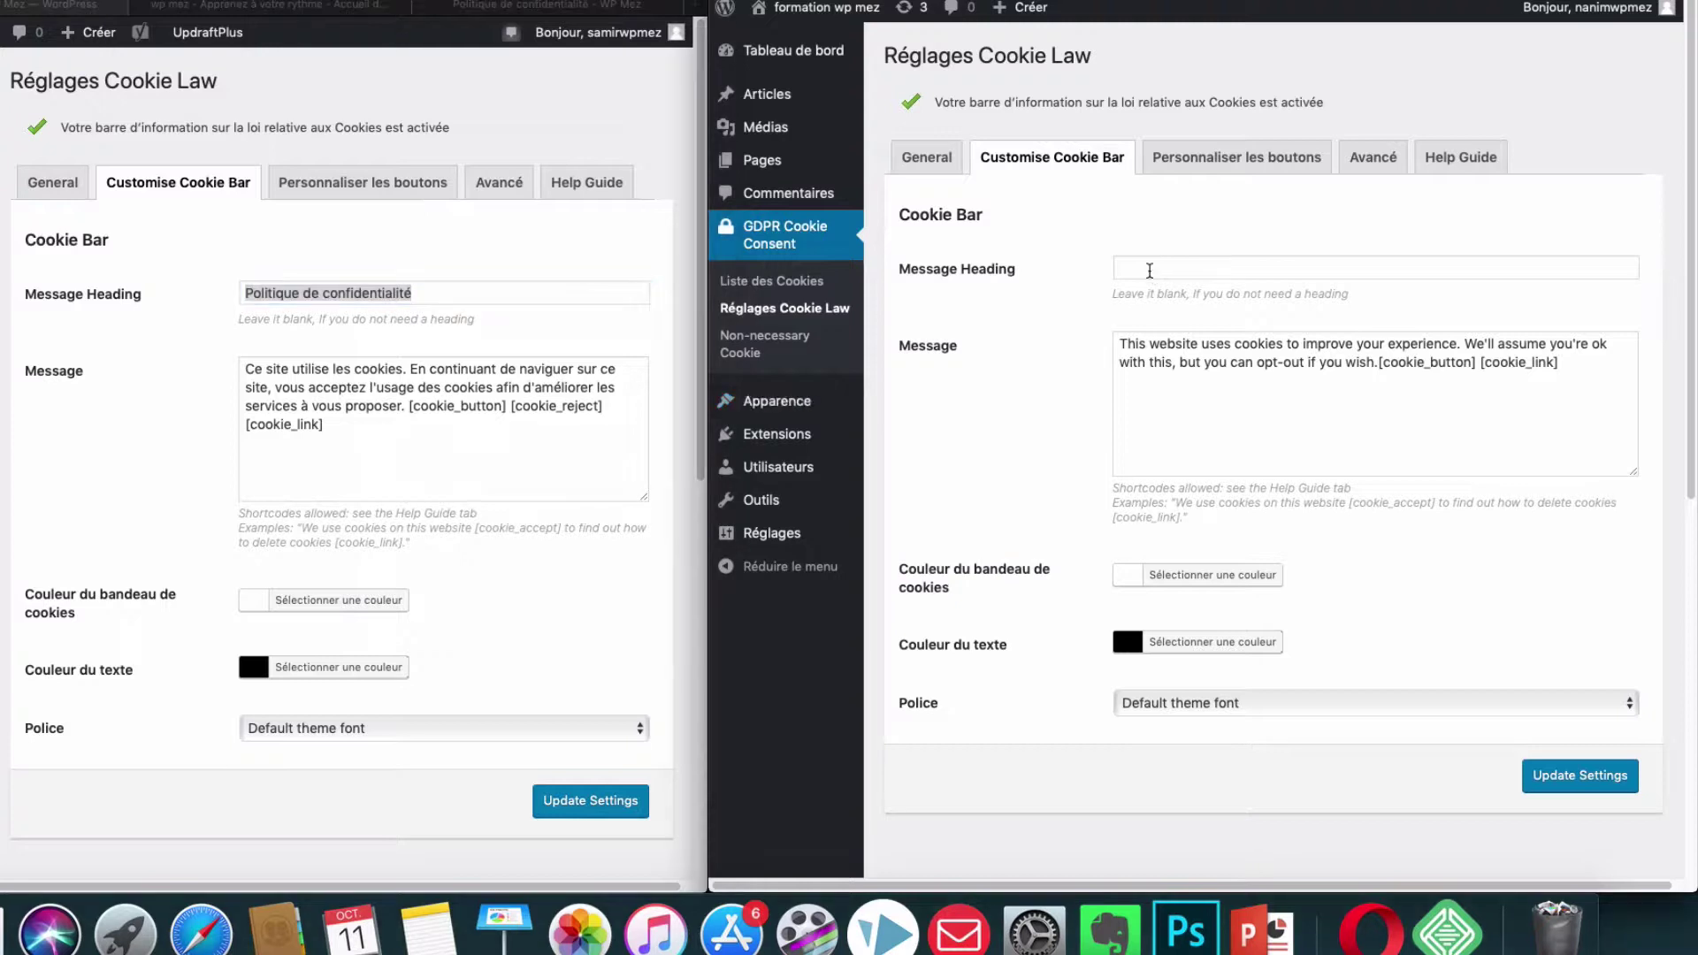
{"action": "right_click", "coordinate": [1152, 265]}
{"action": "left_click", "coordinate": [1194, 314]}
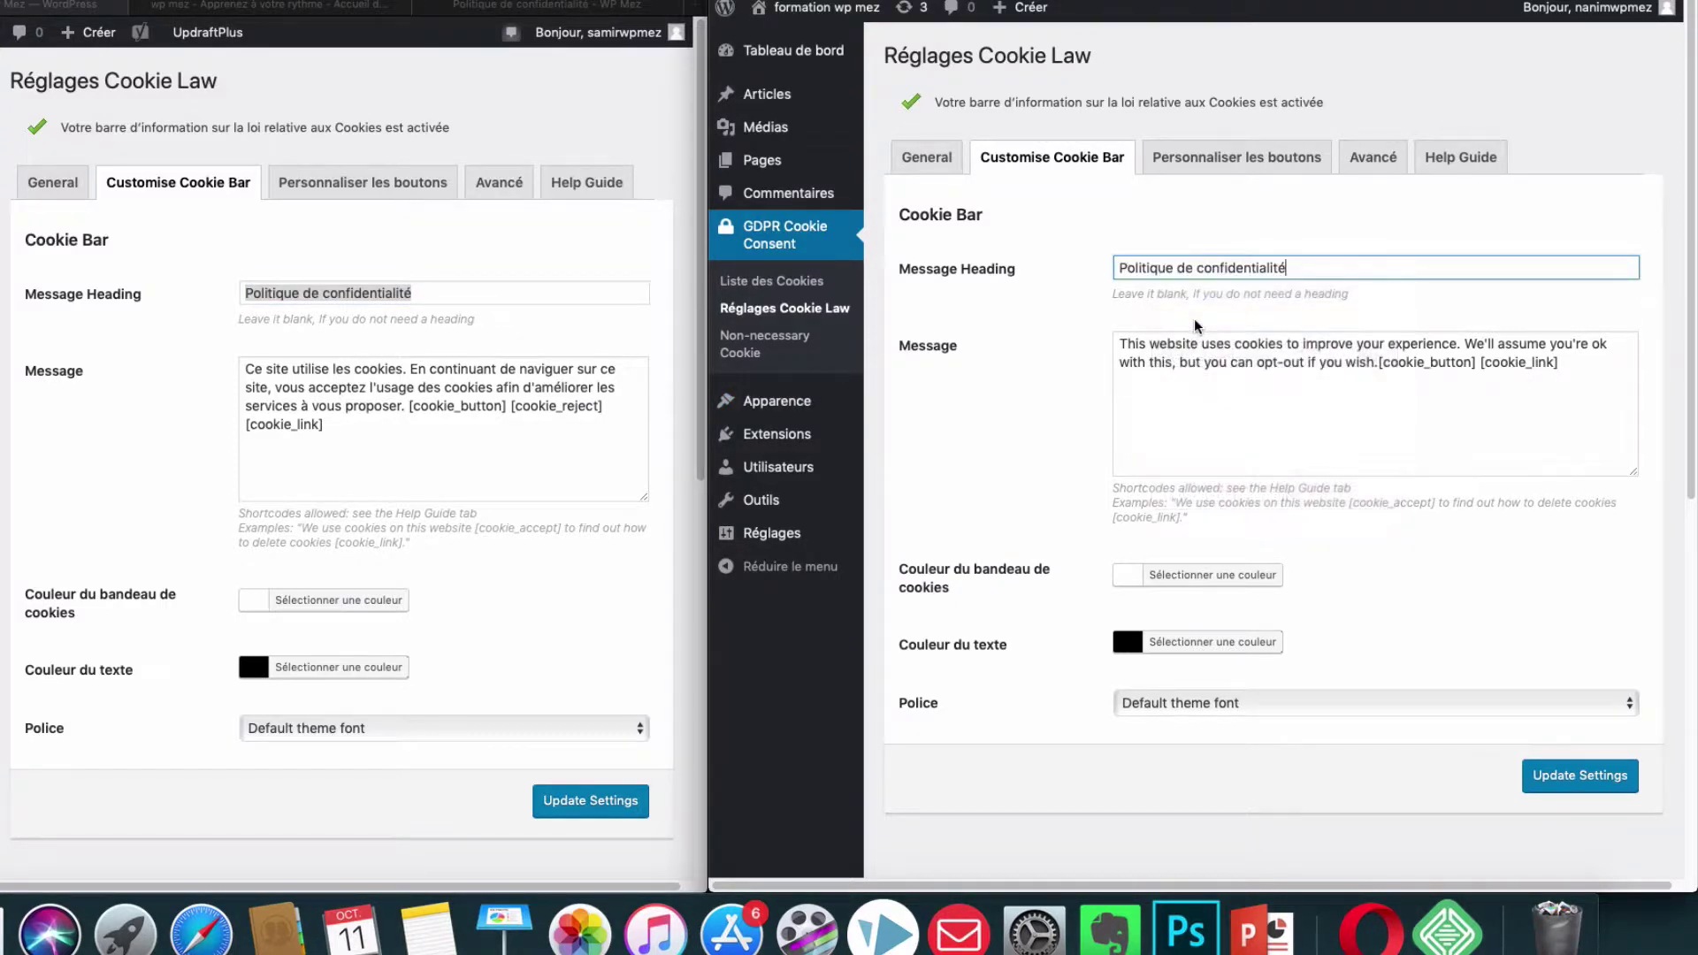
Step: Replace the cookie bar message with the reference site's French text, including [cookie_button], [cookie_reject] and [cookie_link], and update the settings
{"action": "left_click_drag", "start_coordinate": [1122, 345], "coordinate": [1260, 398]}
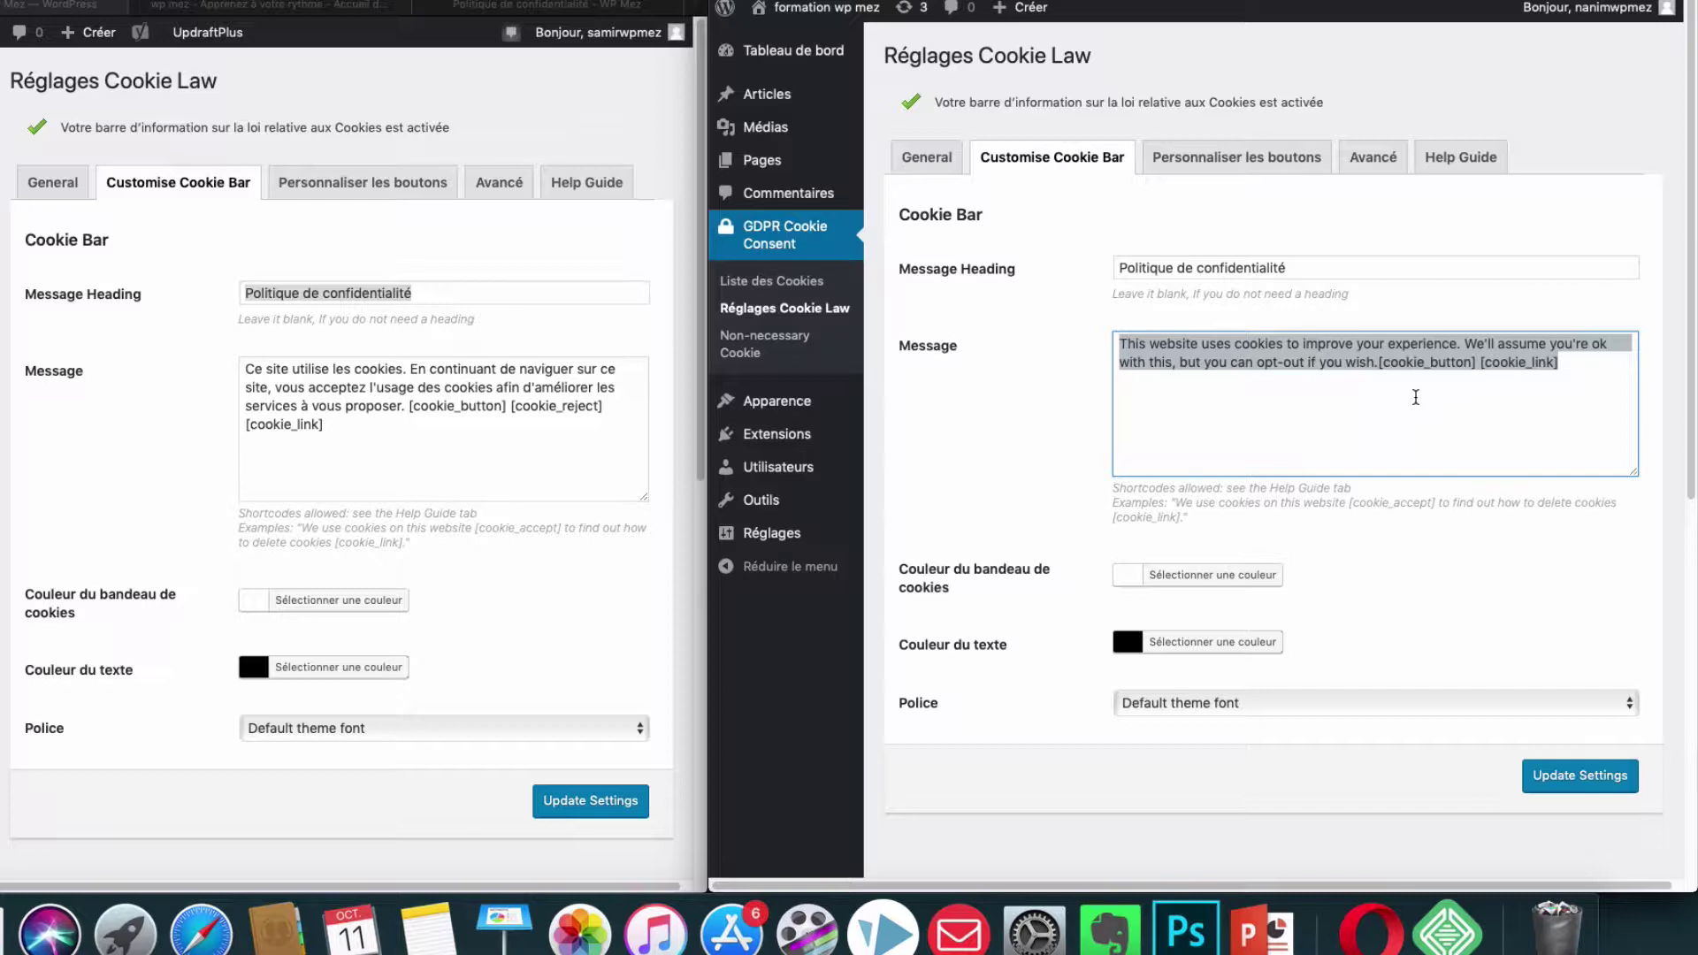
{"action": "key", "text": "BackSpace"}
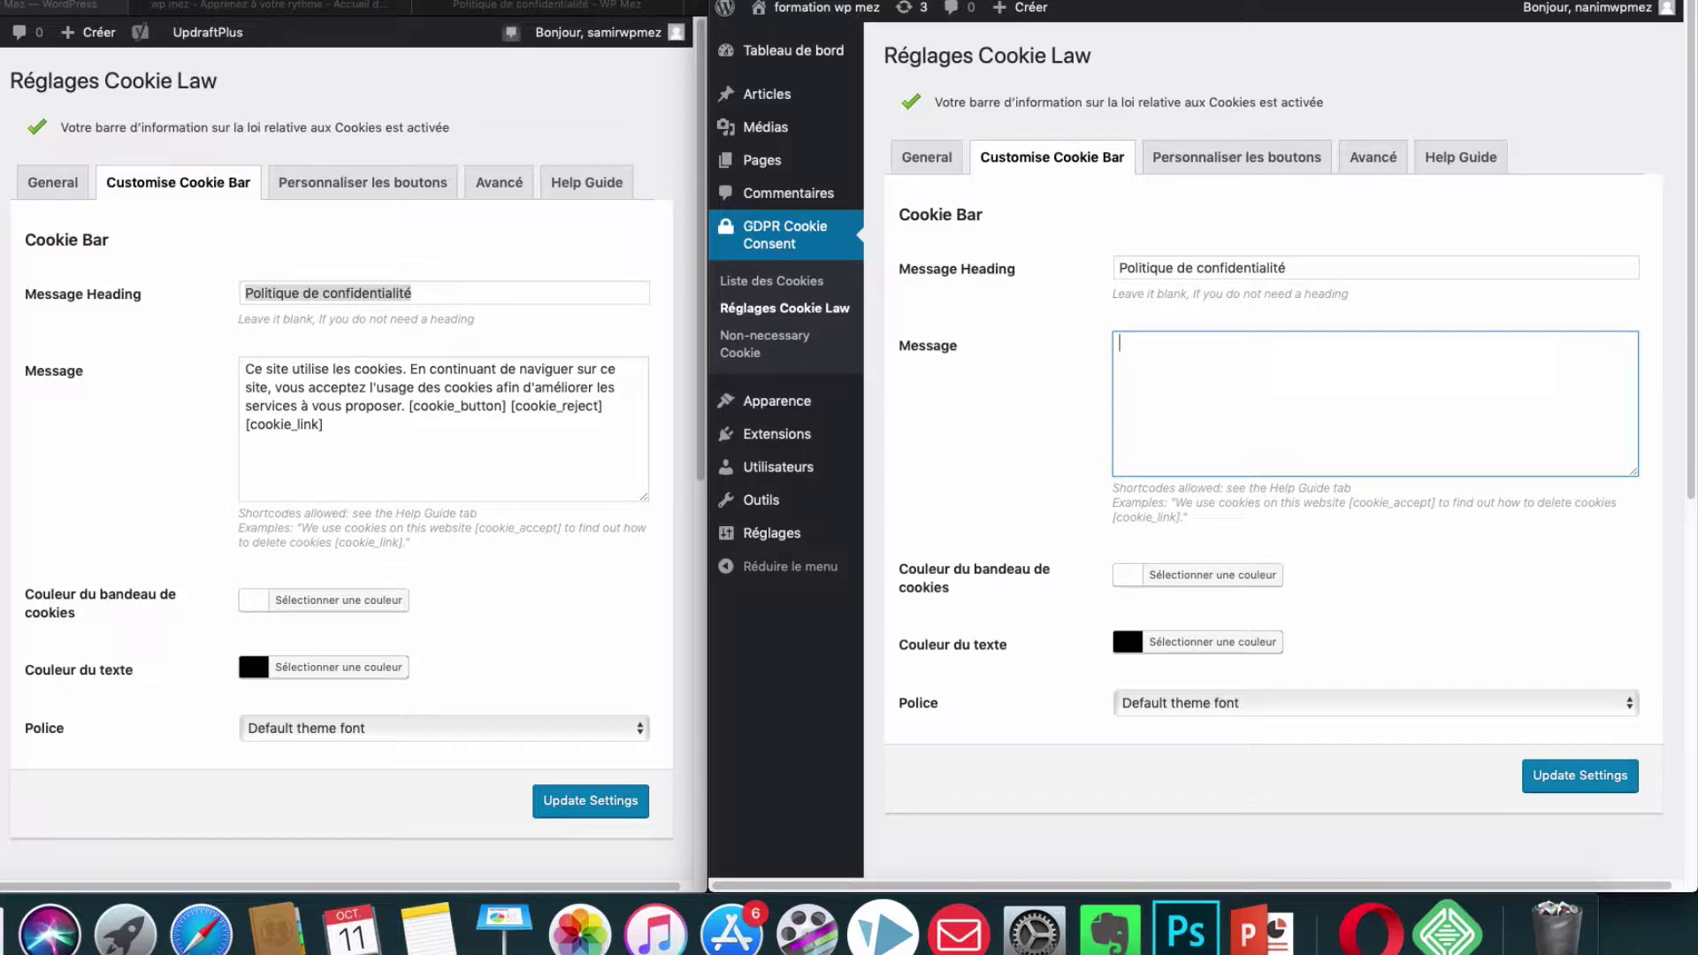
{"action": "left_click", "coordinate": [266, 385]}
{"action": "left_click_drag", "start_coordinate": [246, 368], "coordinate": [330, 425]}
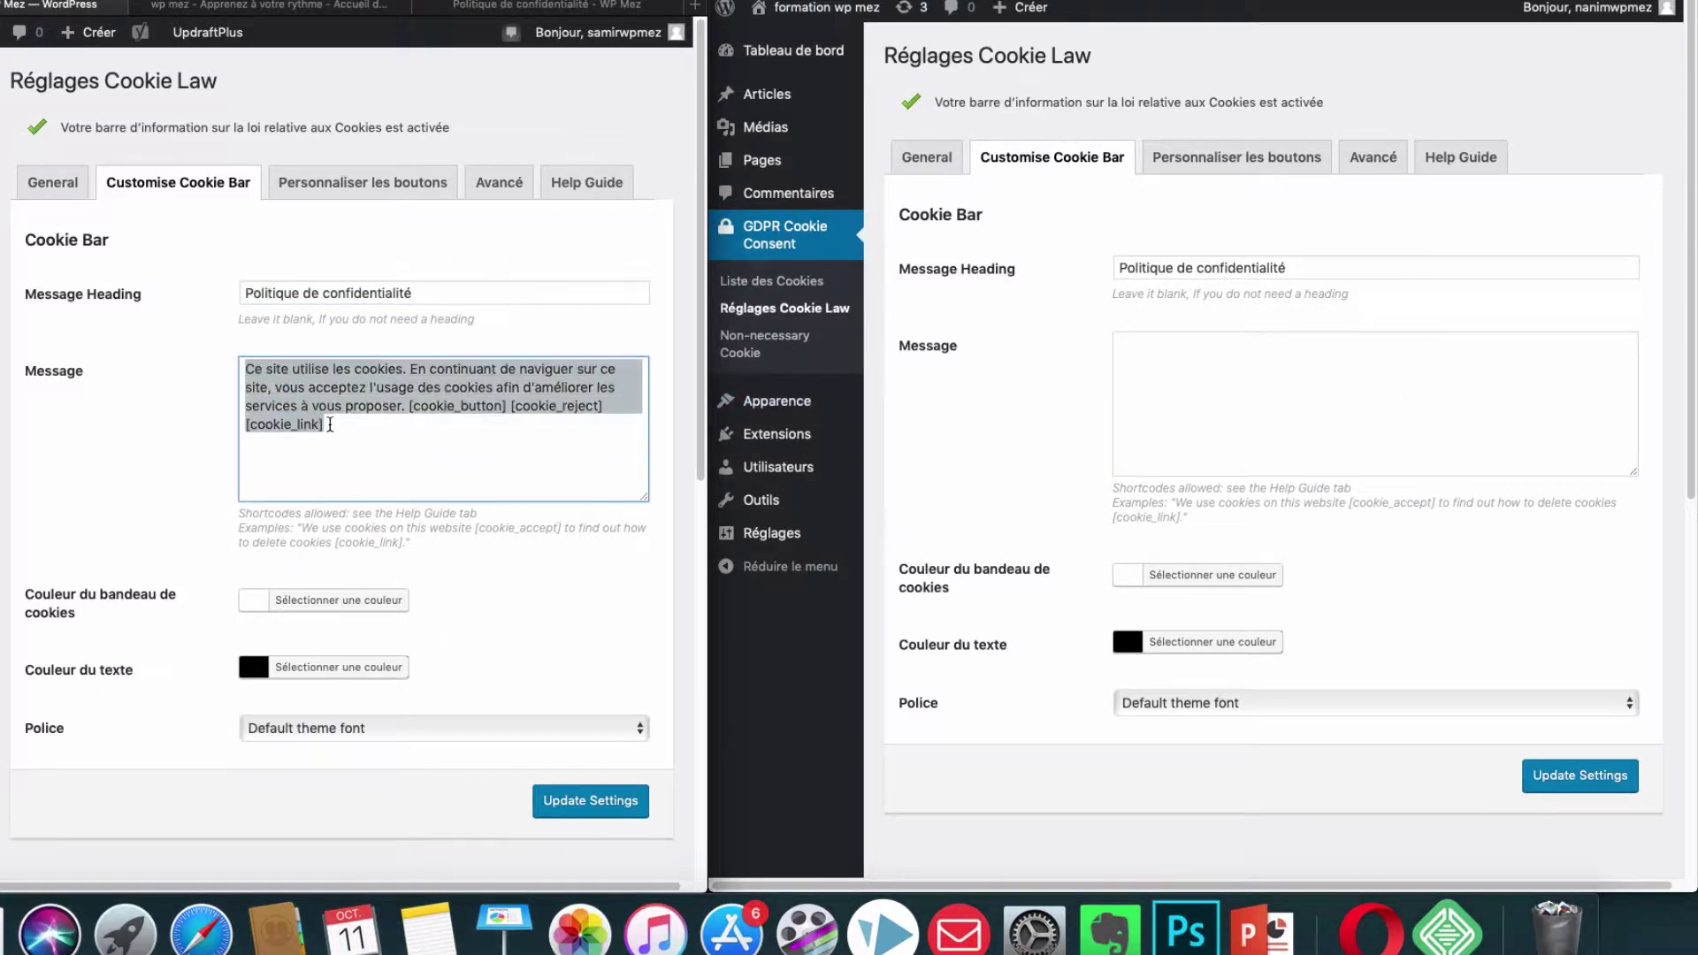
{"action": "right_click", "coordinate": [300, 394]}
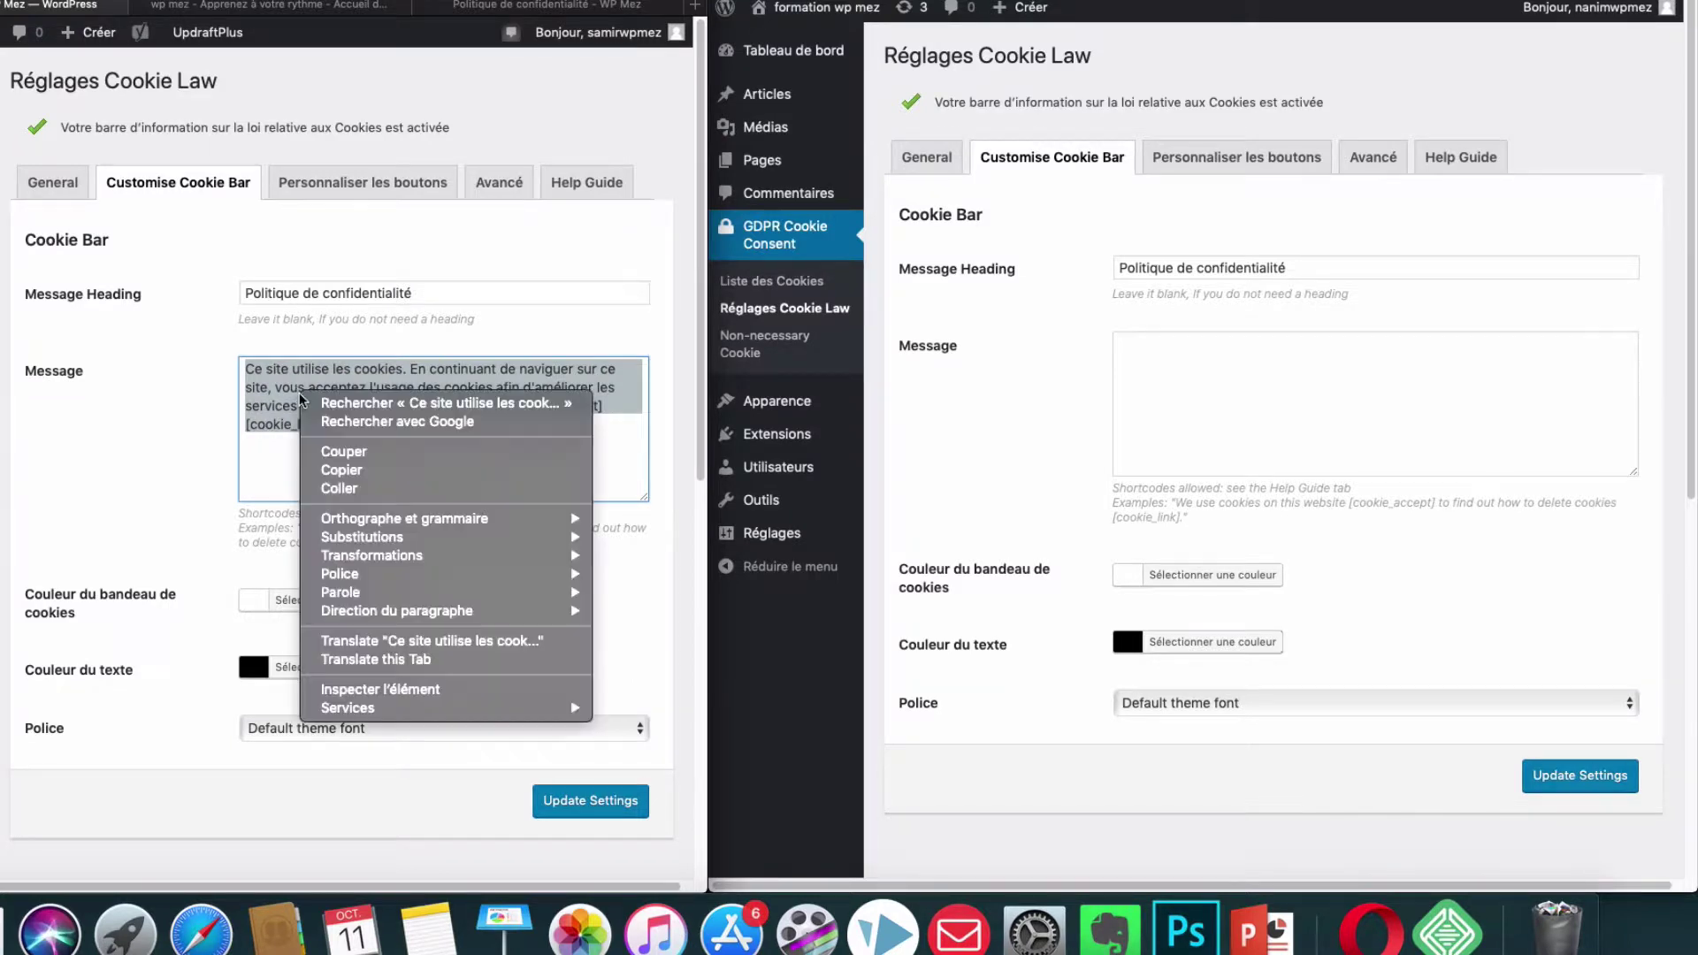
{"action": "left_click", "coordinate": [360, 476]}
{"action": "left_click", "coordinate": [1193, 359]}
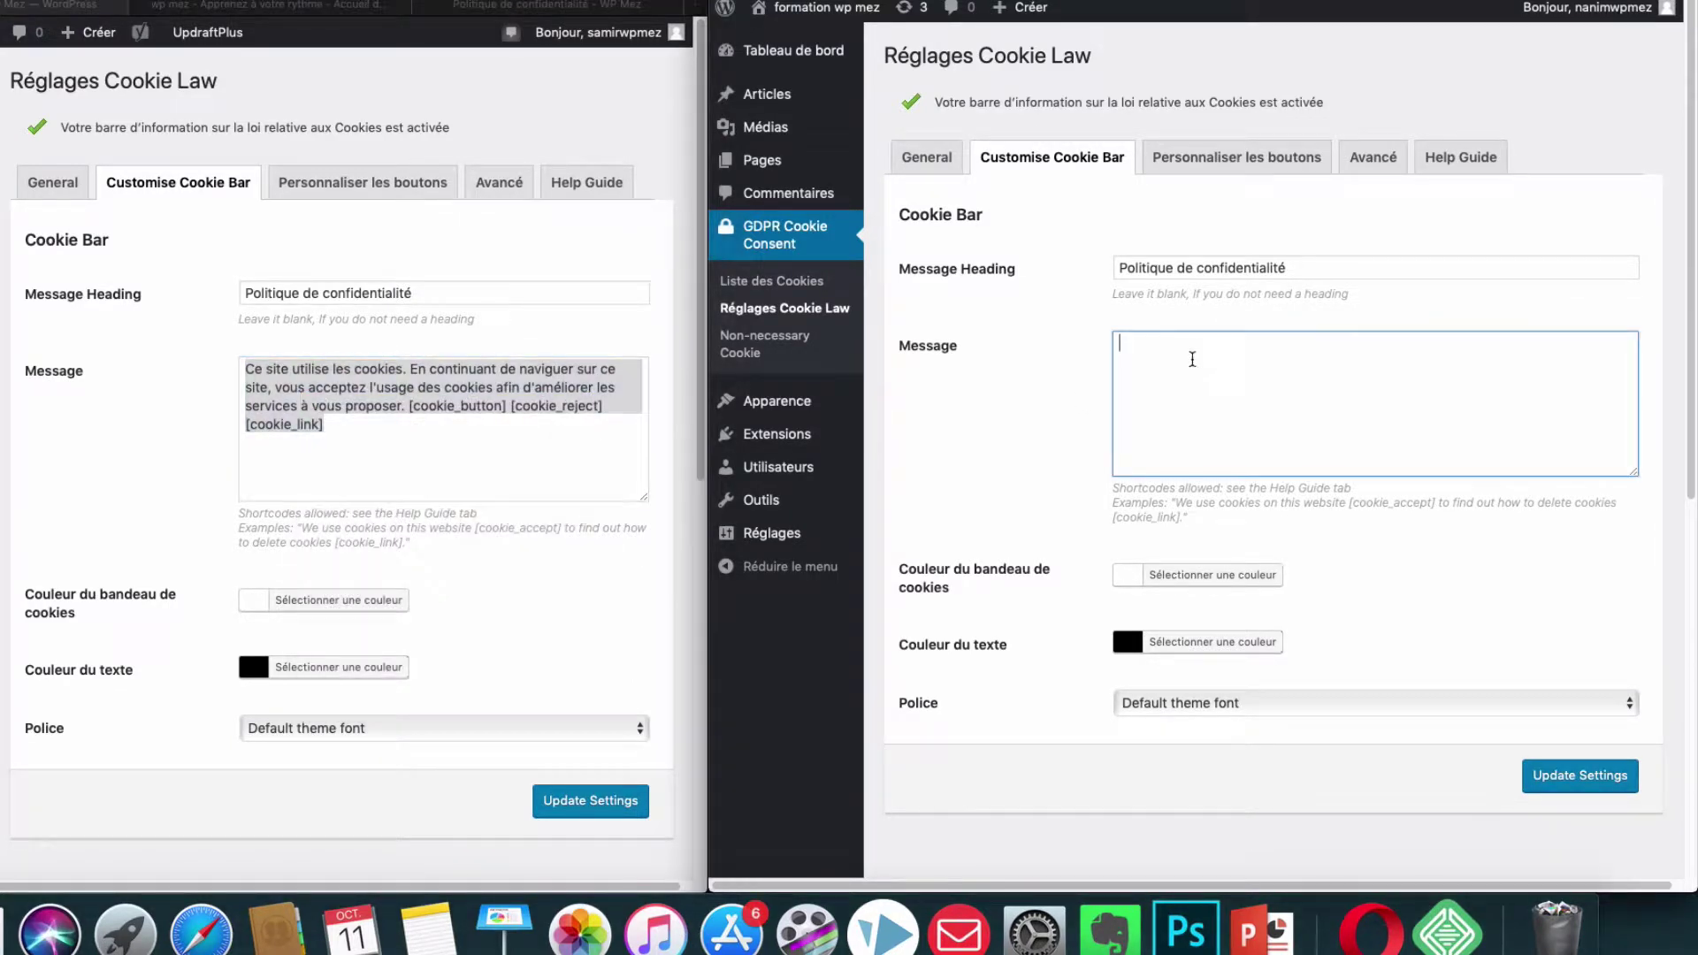
{"action": "right_click", "coordinate": [1192, 359]}
{"action": "left_click", "coordinate": [1217, 400]}
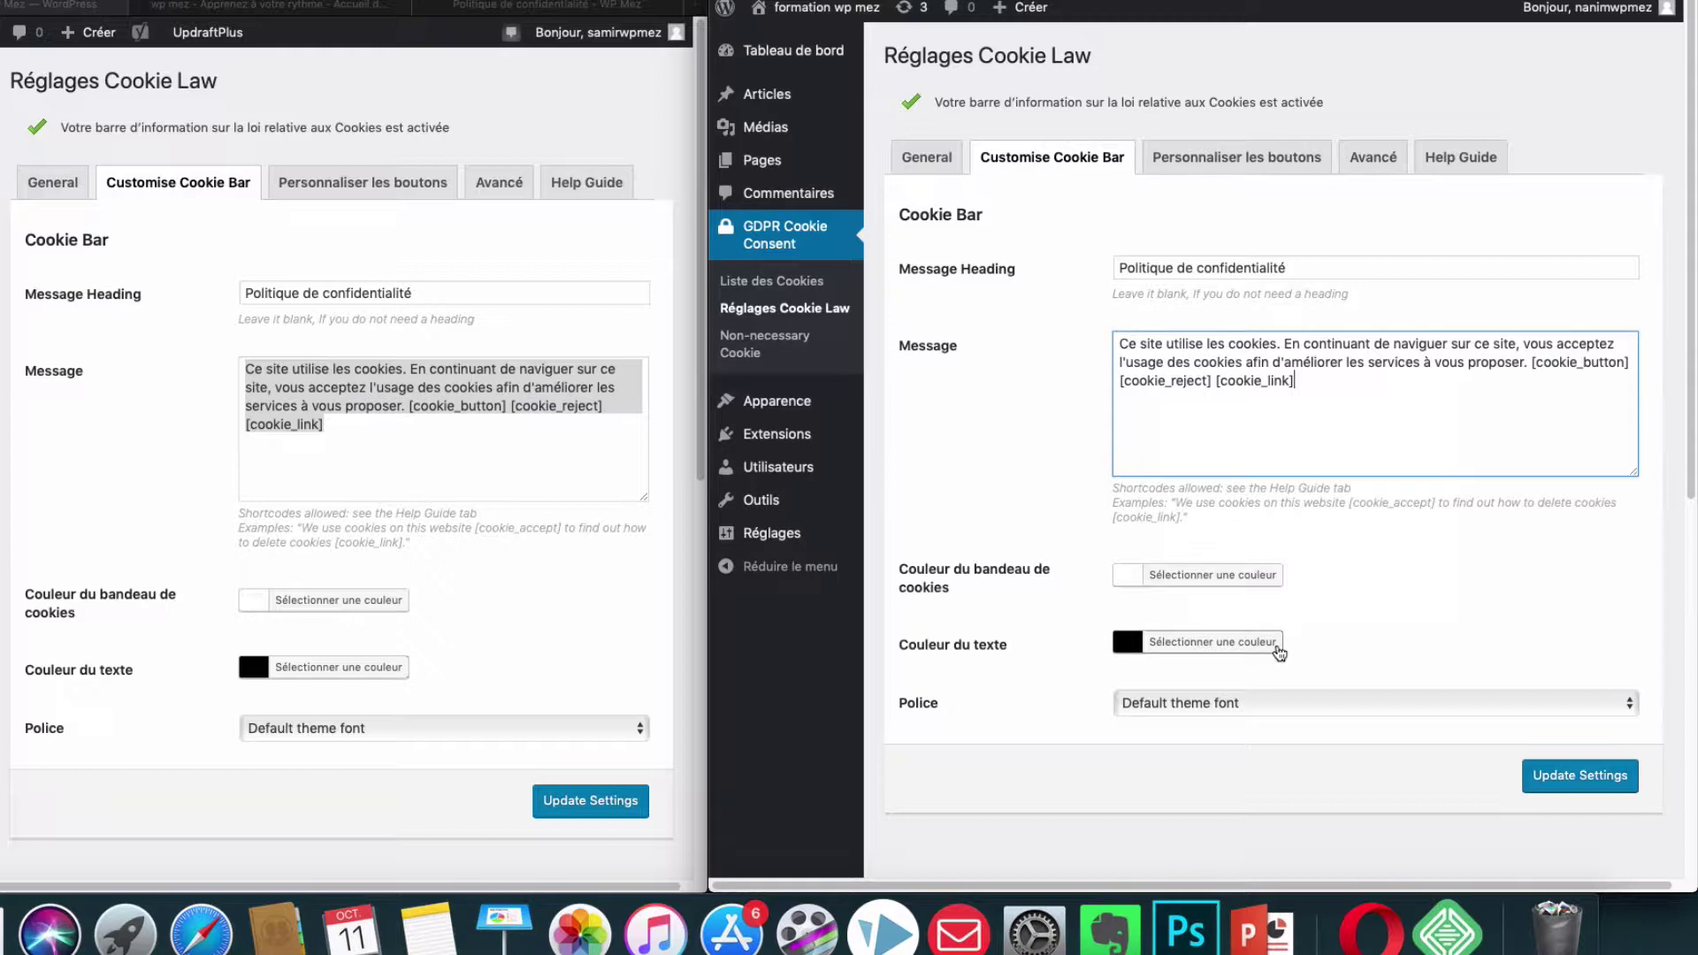
{"action": "left_click", "coordinate": [1554, 783]}
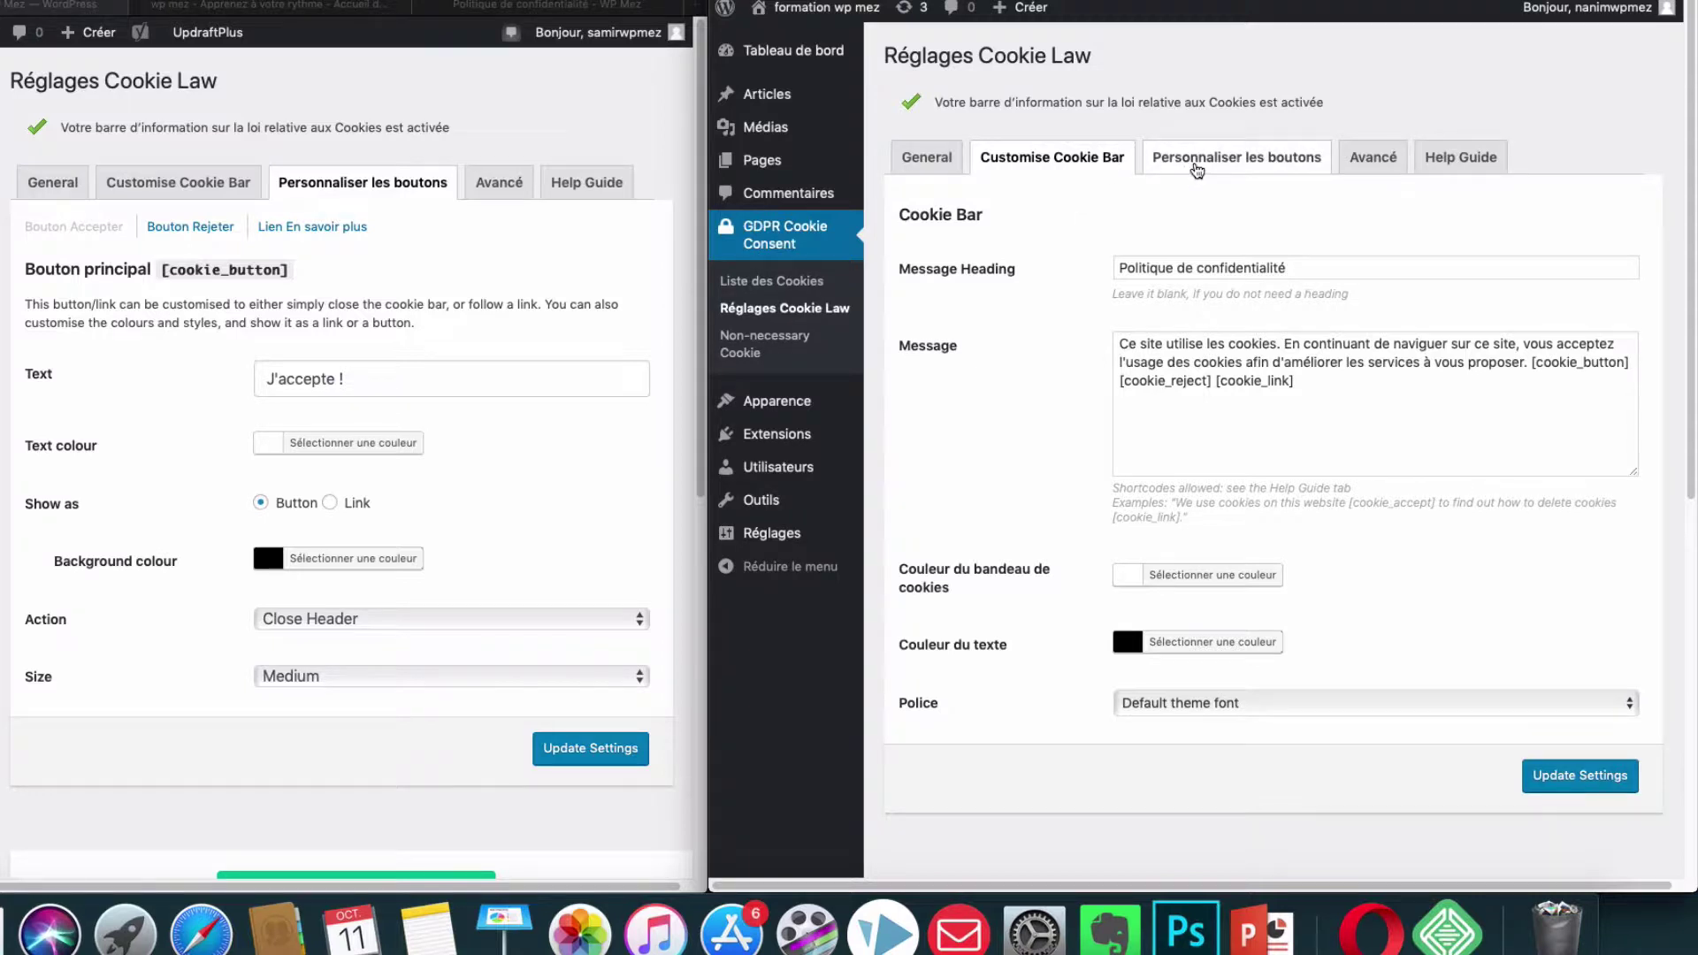
Step: Replace the accept button's text with "J'accepte !", copied from the reference site's button settings
{"action": "left_click", "coordinate": [1197, 168]}
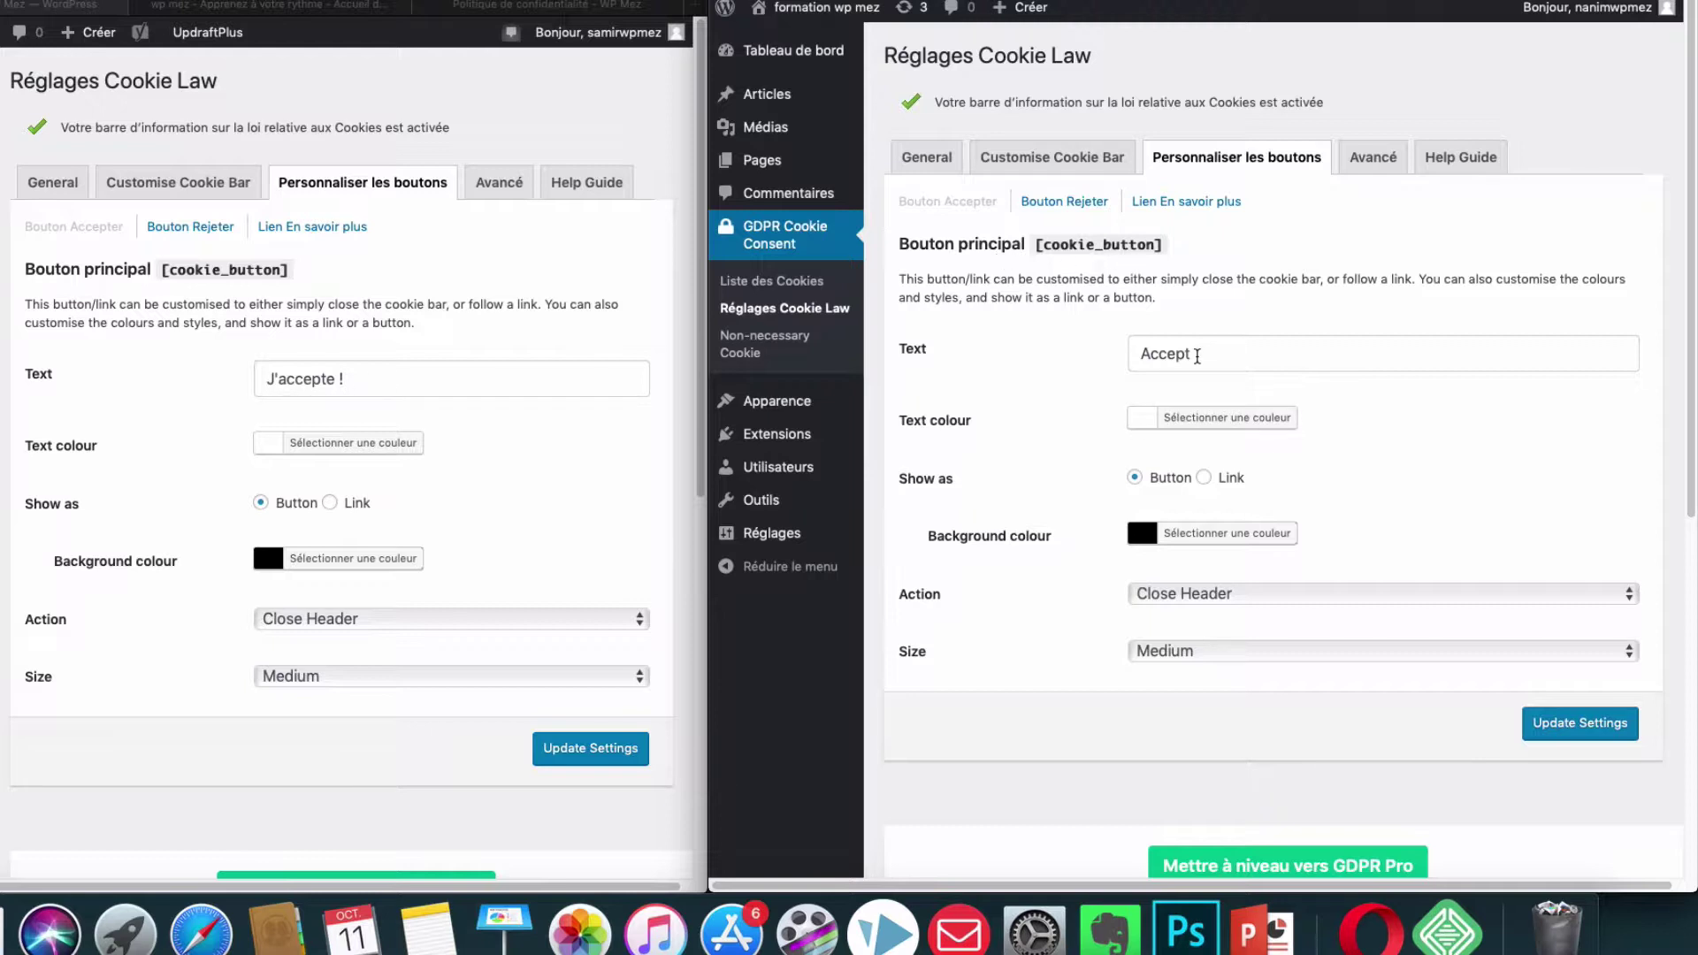
{"action": "left_click_drag", "start_coordinate": [1198, 356], "coordinate": [1137, 361]}
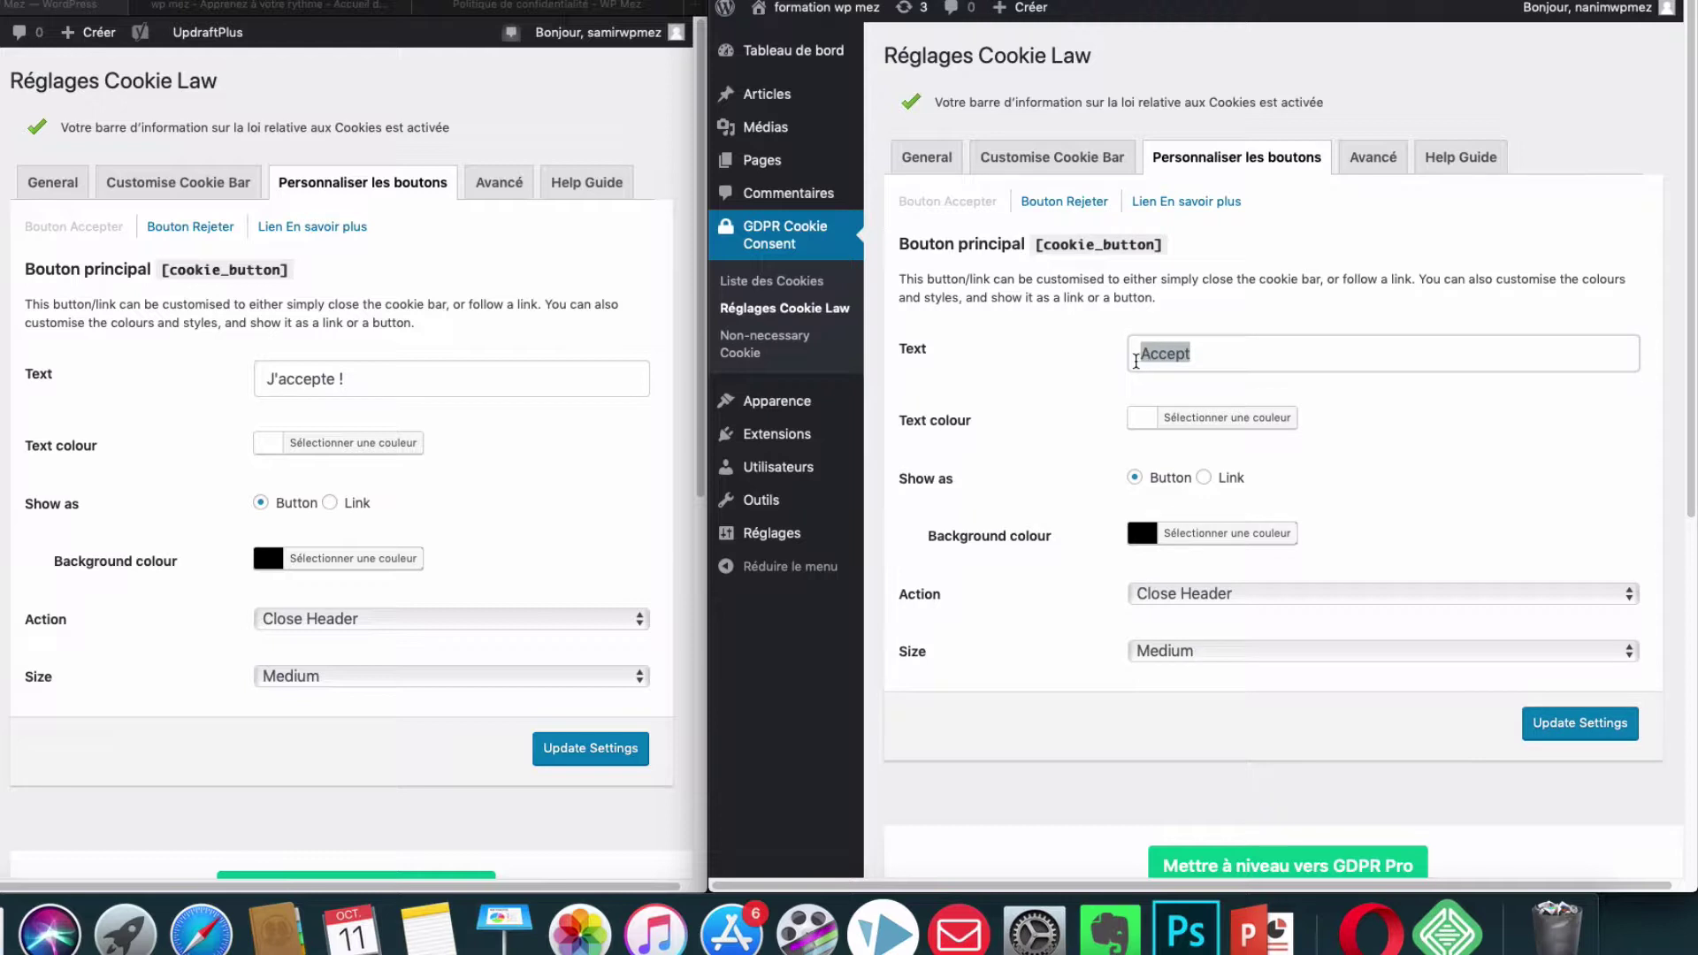
{"action": "key", "text": "BackSpace"}
{"action": "left_click", "coordinate": [355, 379]}
{"action": "left_click_drag", "start_coordinate": [354, 379], "coordinate": [268, 379]}
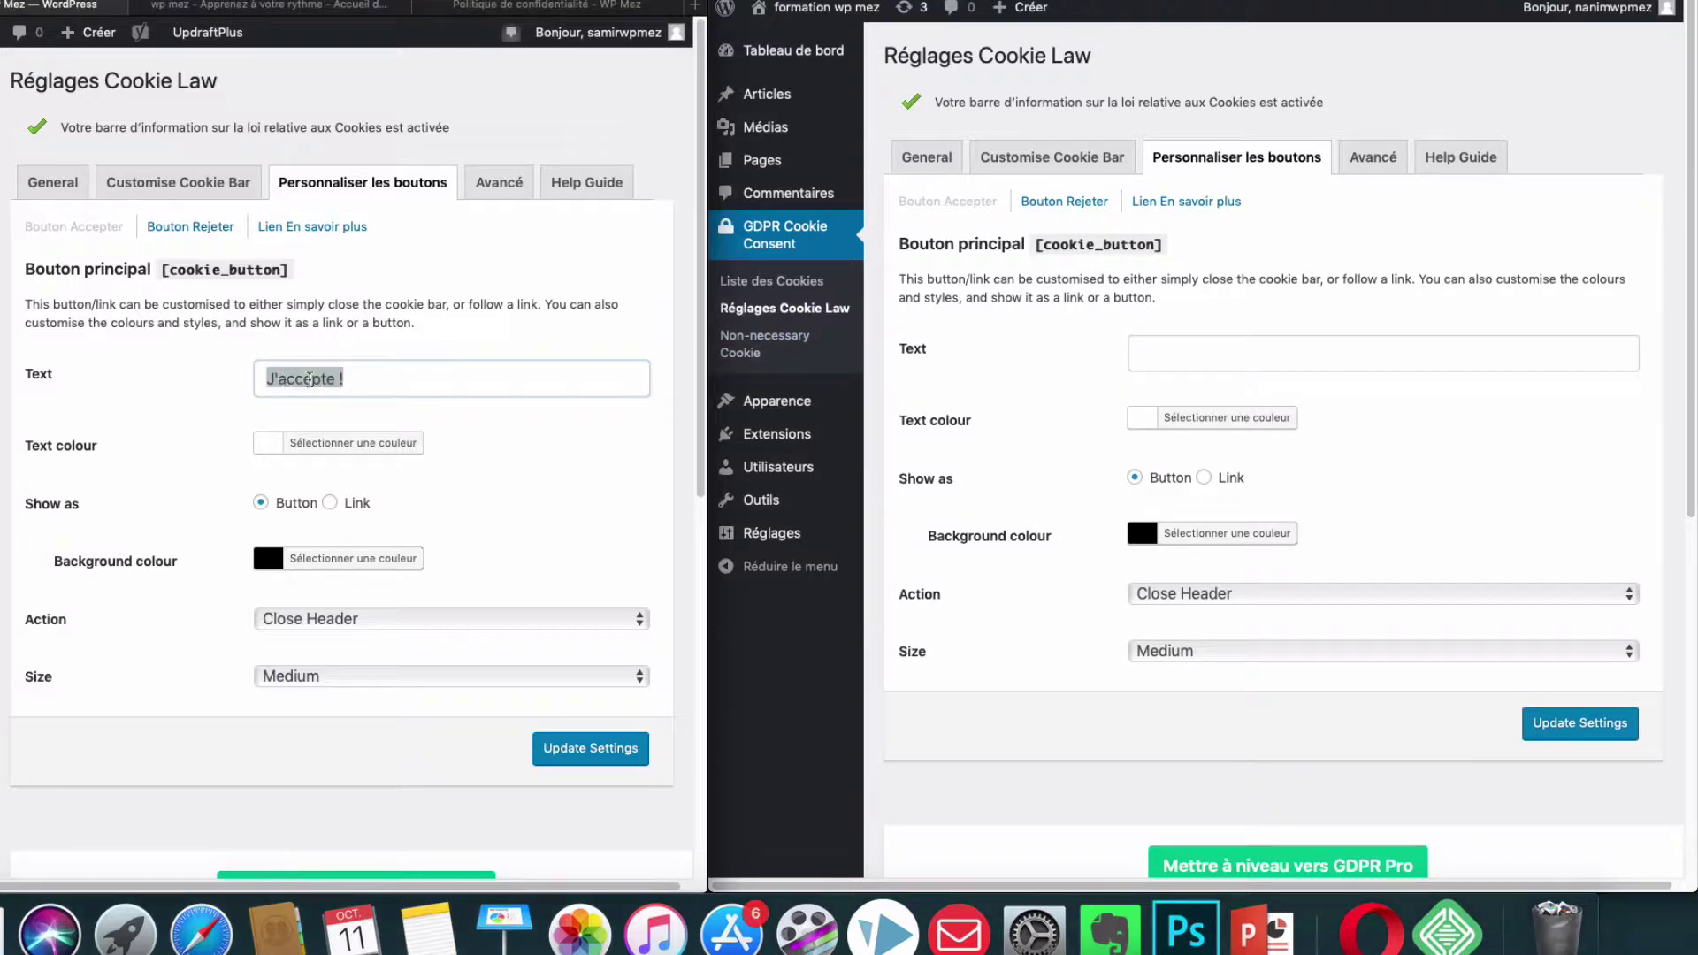
{"action": "right_click", "coordinate": [289, 378]}
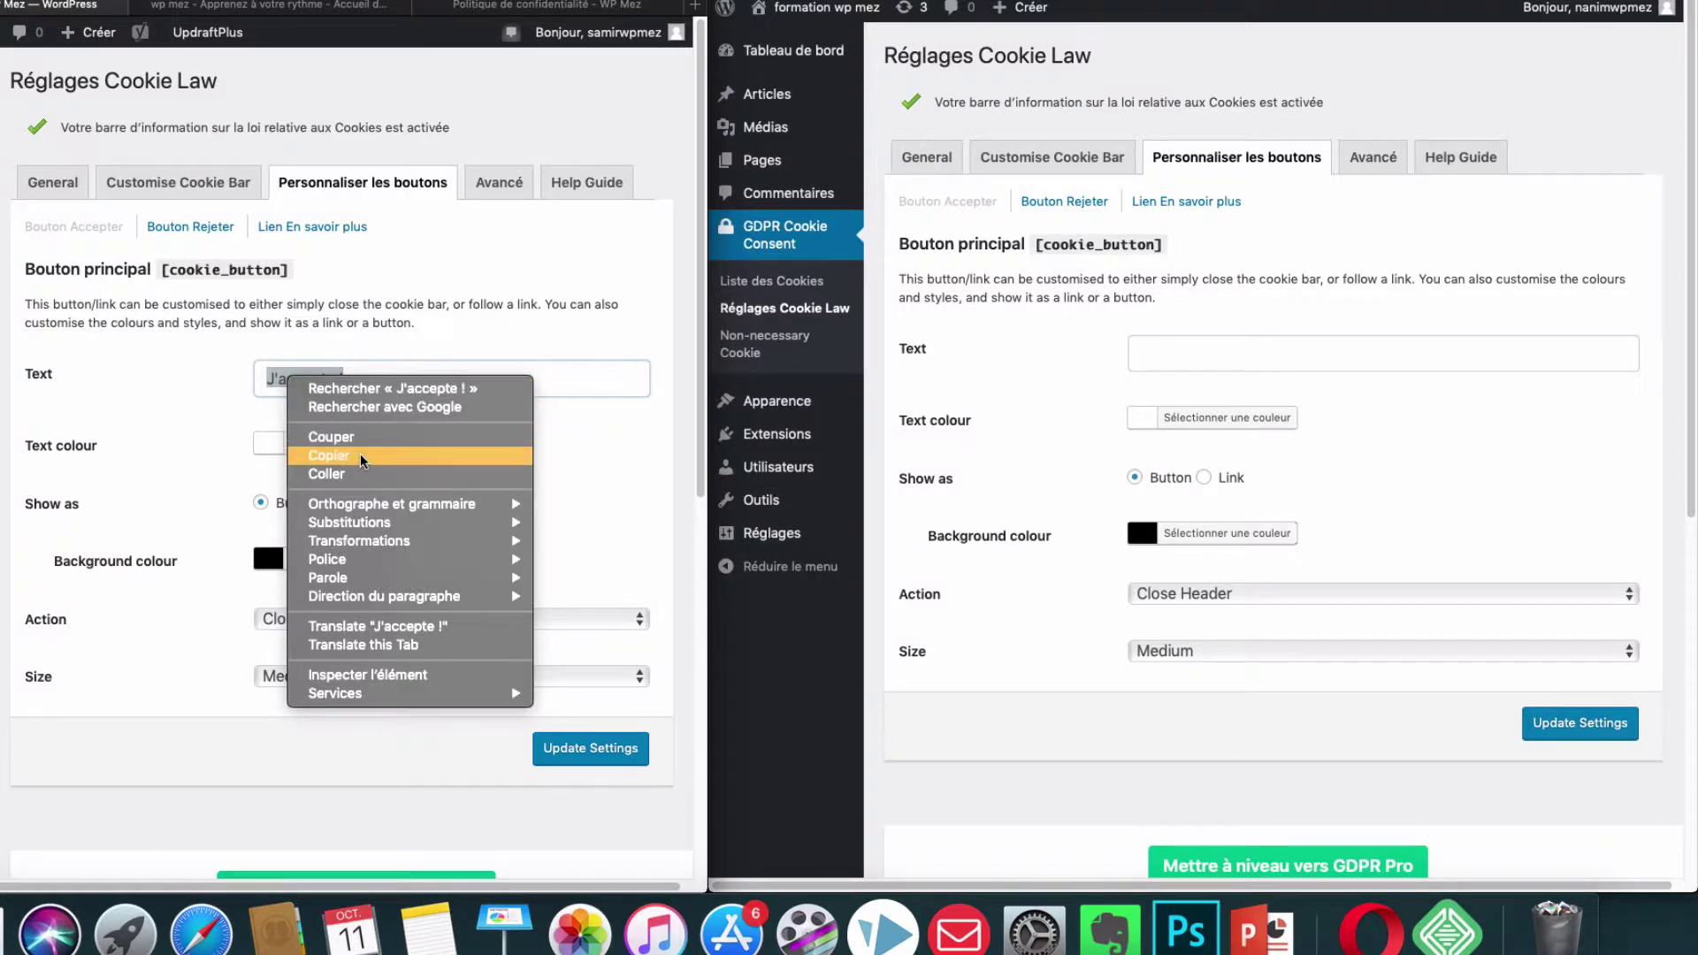
{"action": "left_click", "coordinate": [329, 455]}
{"action": "left_click", "coordinate": [1190, 350]}
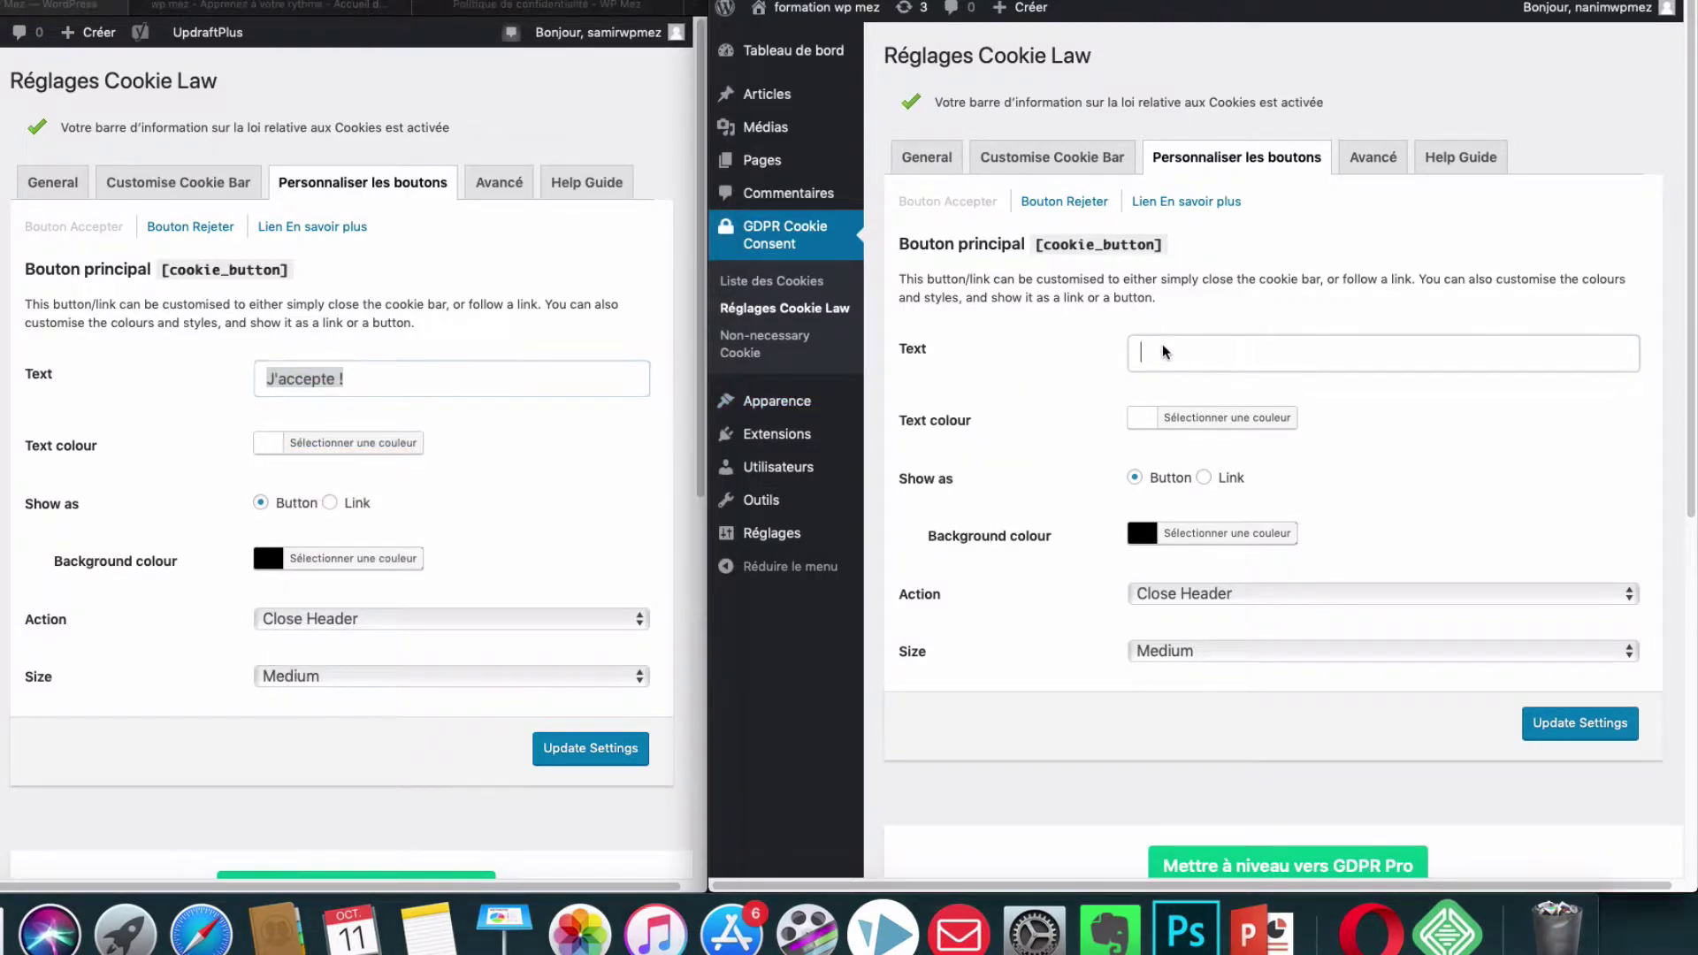
{"action": "right_click", "coordinate": [1168, 350]}
{"action": "left_click", "coordinate": [1208, 395]}
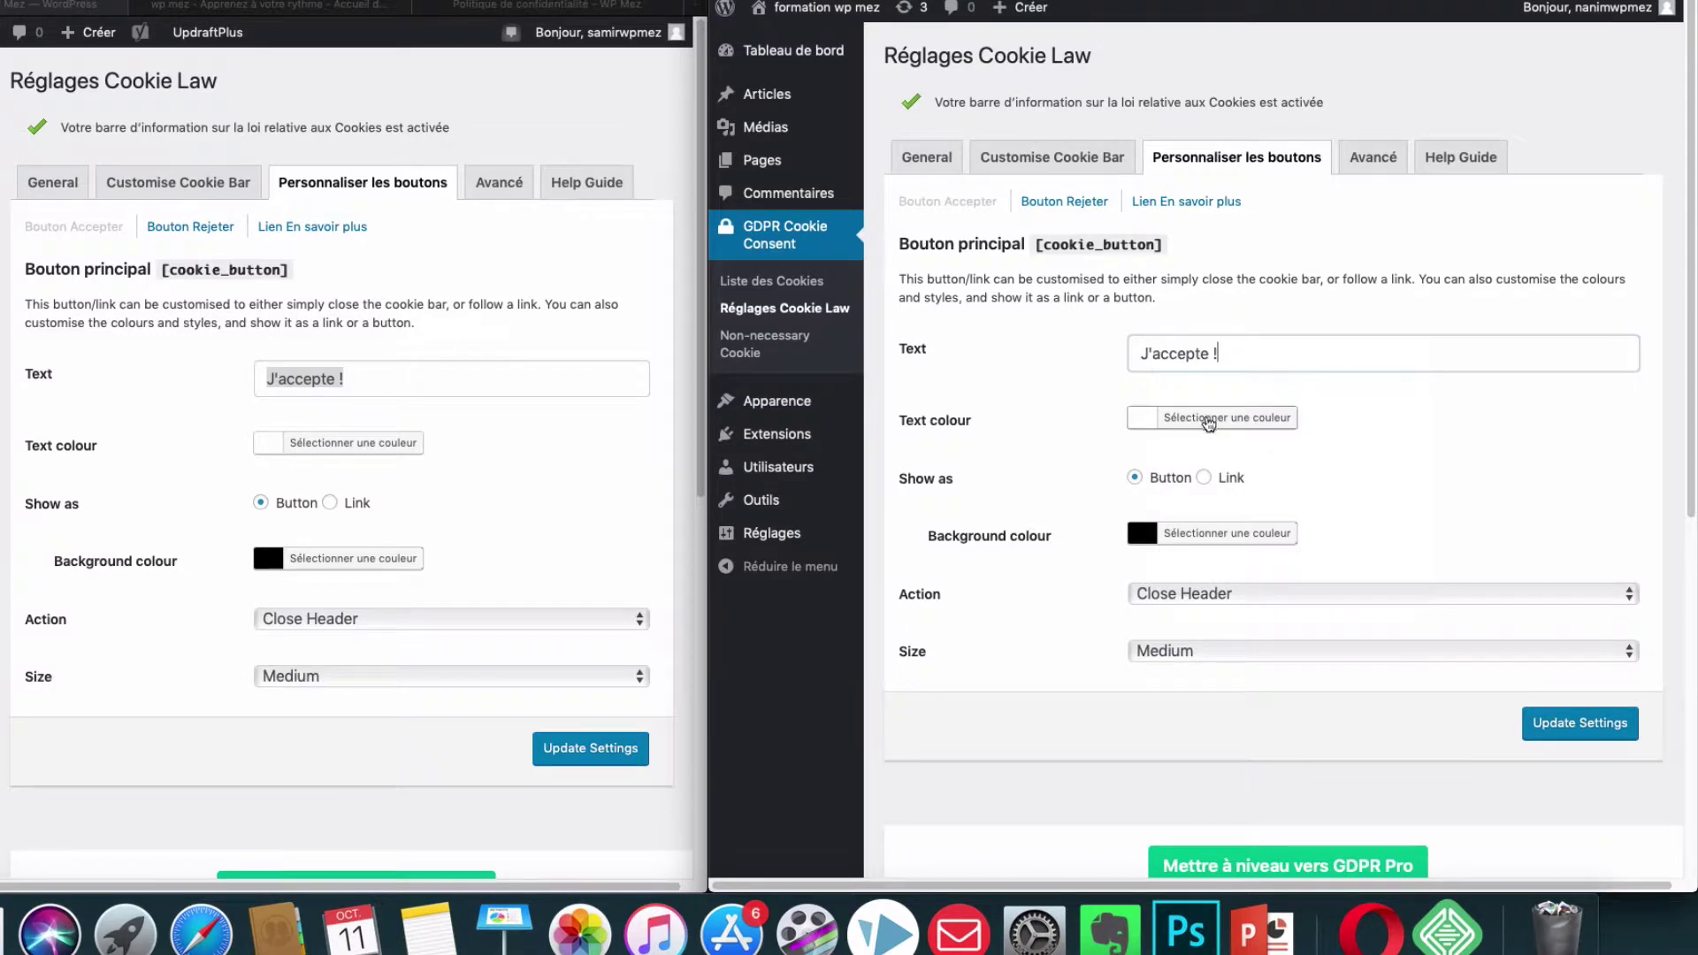
{"action": "left_click", "coordinate": [1207, 421]}
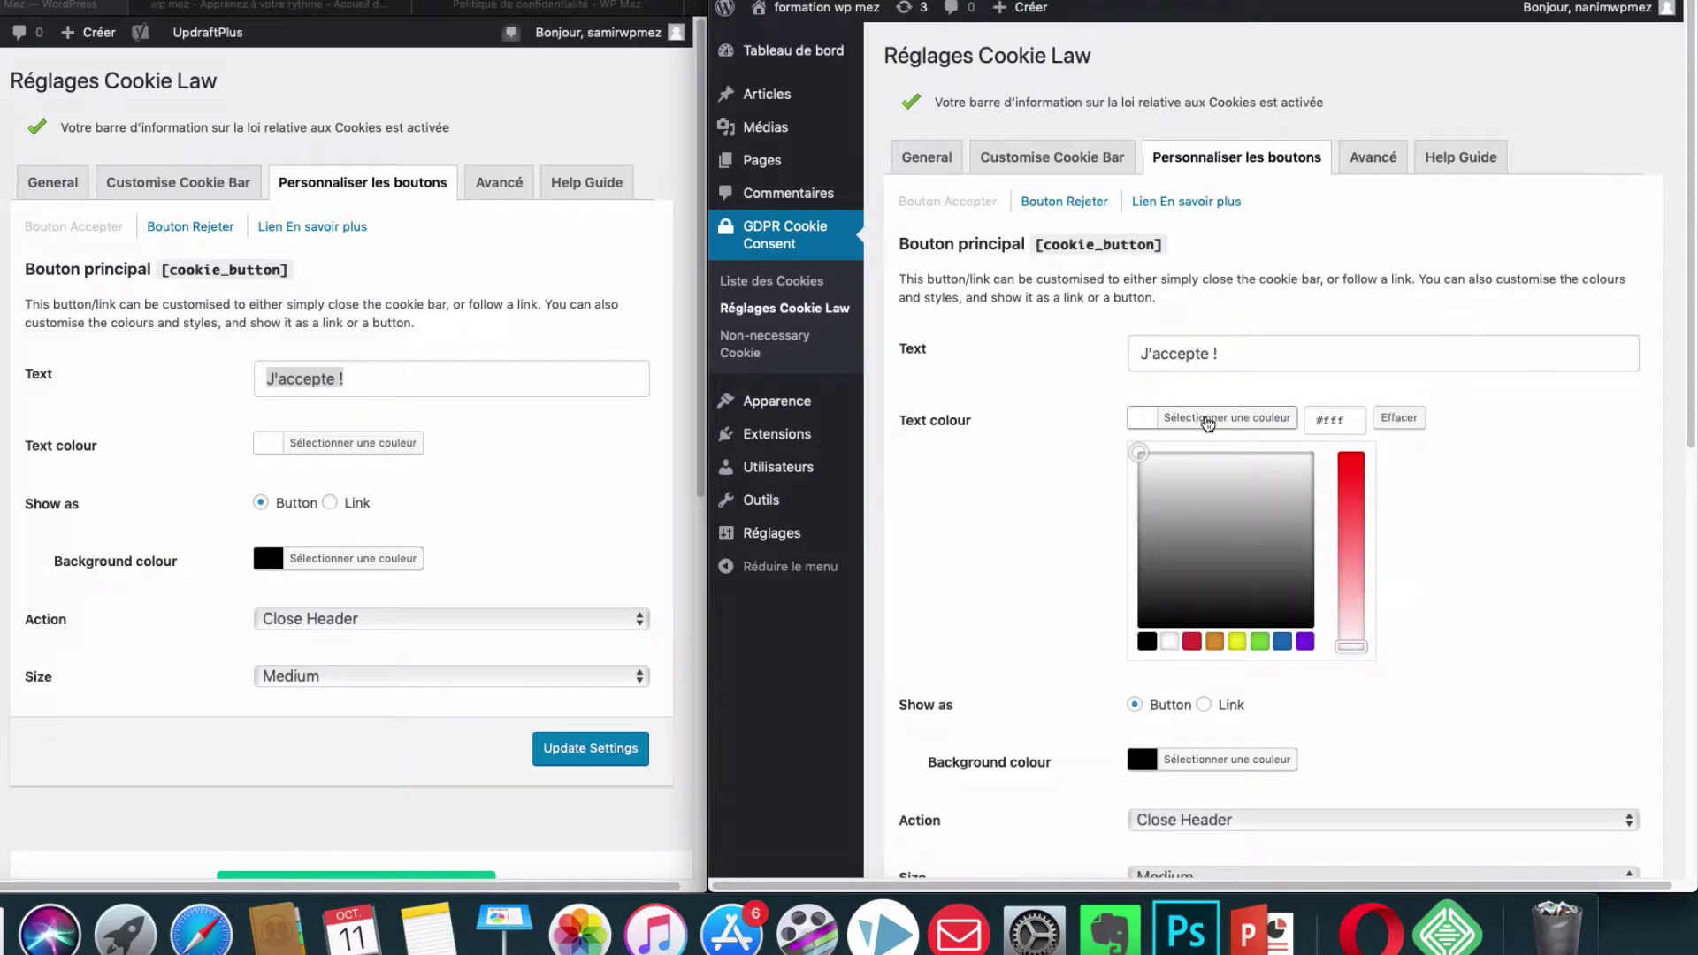
{"action": "left_click", "coordinate": [1147, 422]}
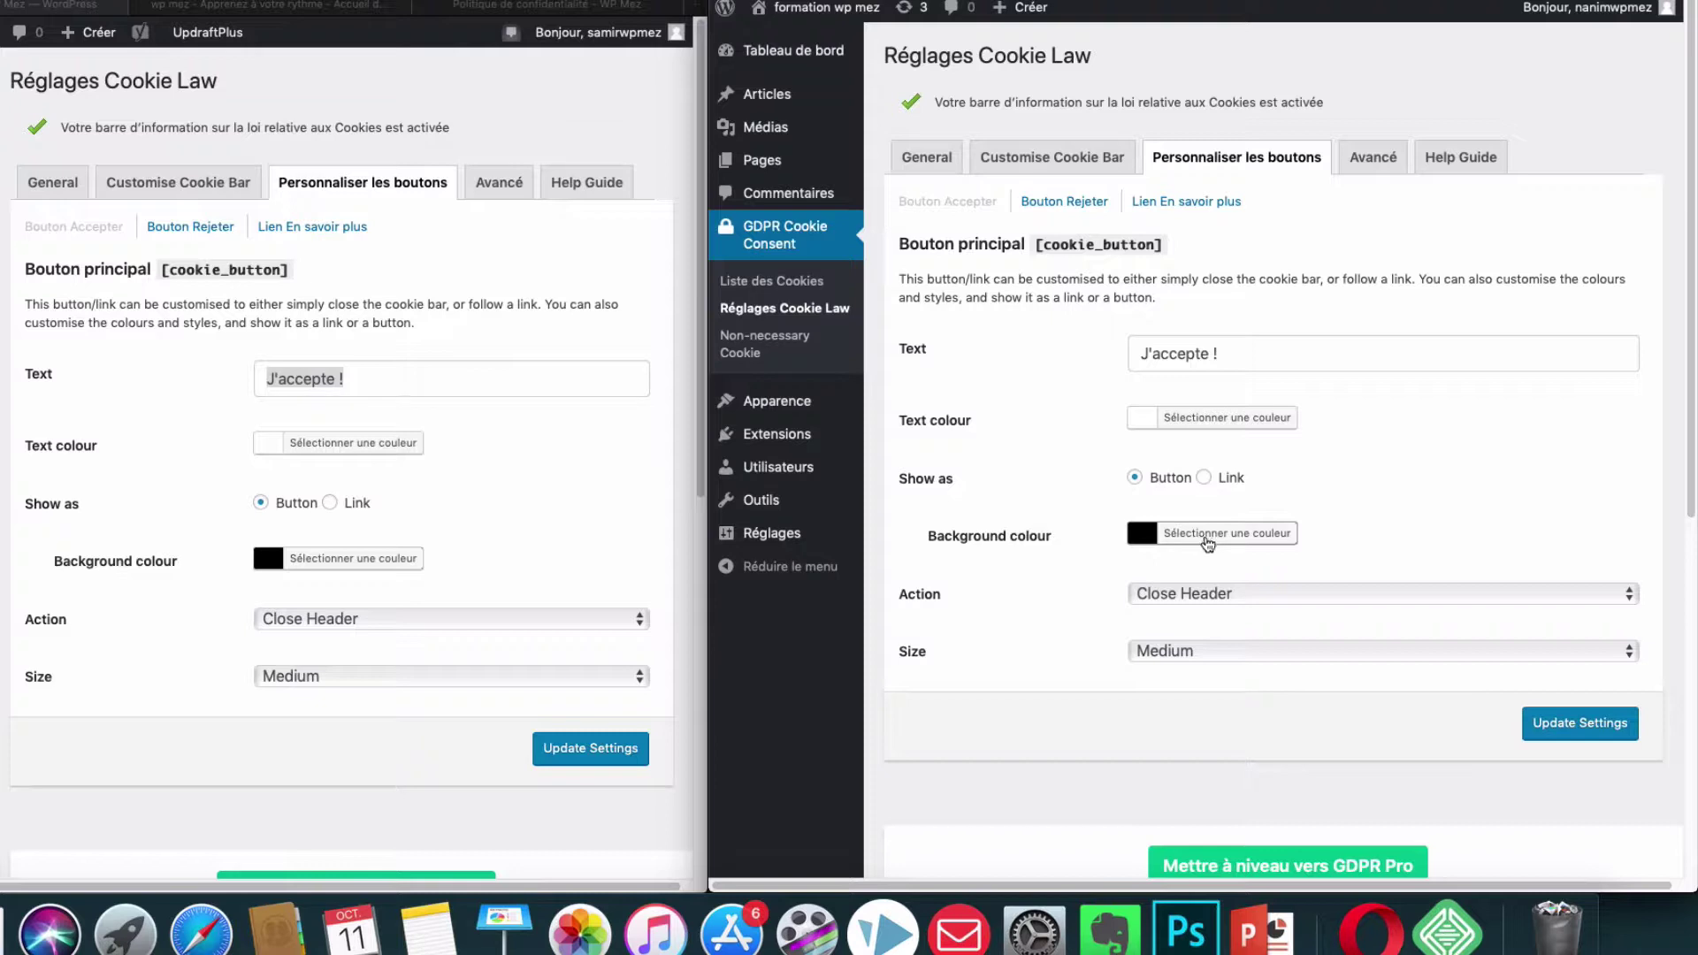
Step: Keep the accept button's action on Close Header and its size on Medium, and update the settings
{"action": "left_click", "coordinate": [1313, 594]}
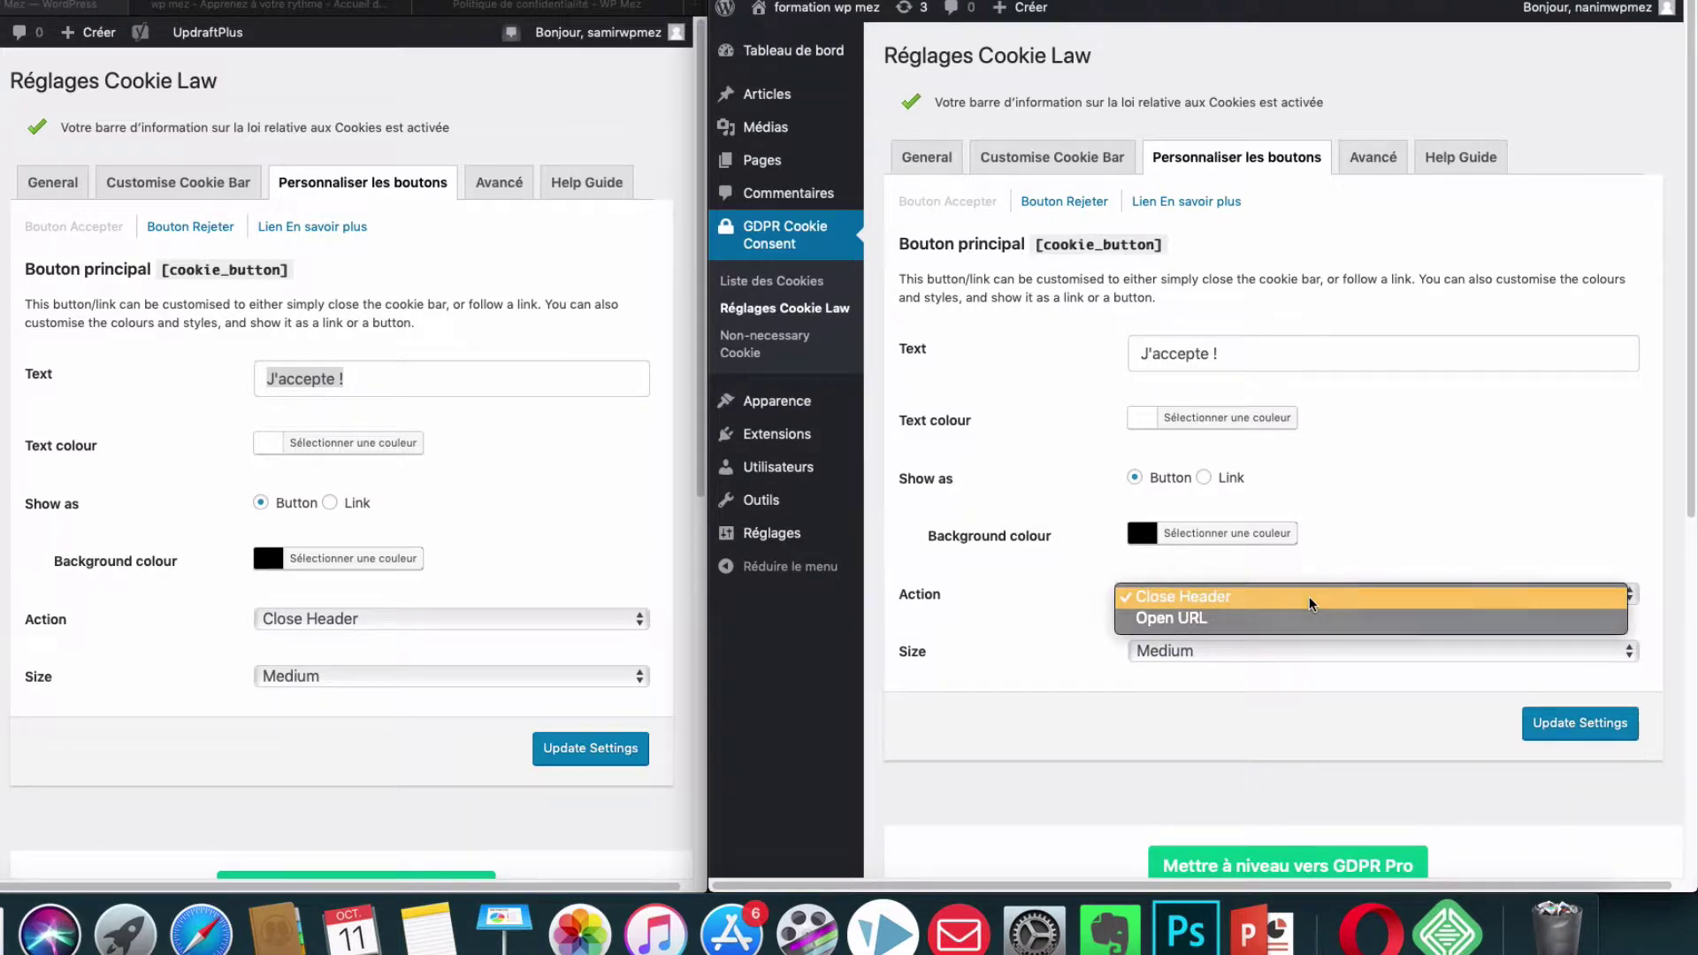
{"action": "left_click", "coordinate": [1313, 600]}
{"action": "left_click", "coordinate": [1313, 660]}
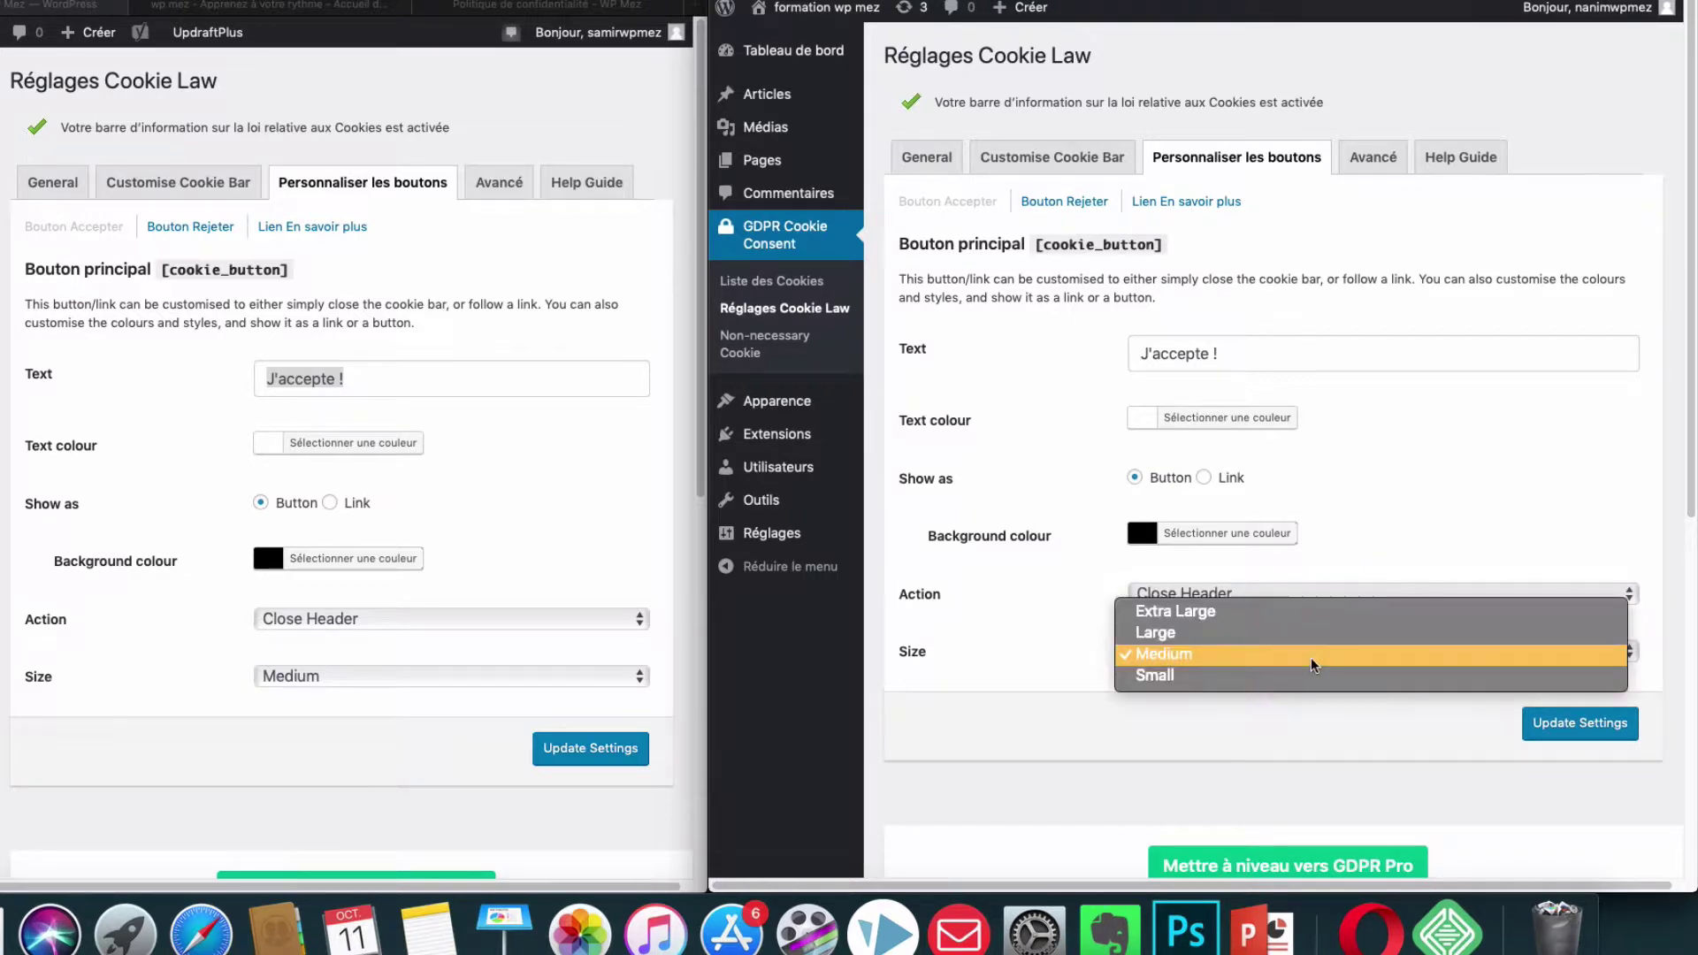
{"action": "left_click", "coordinate": [1313, 659]}
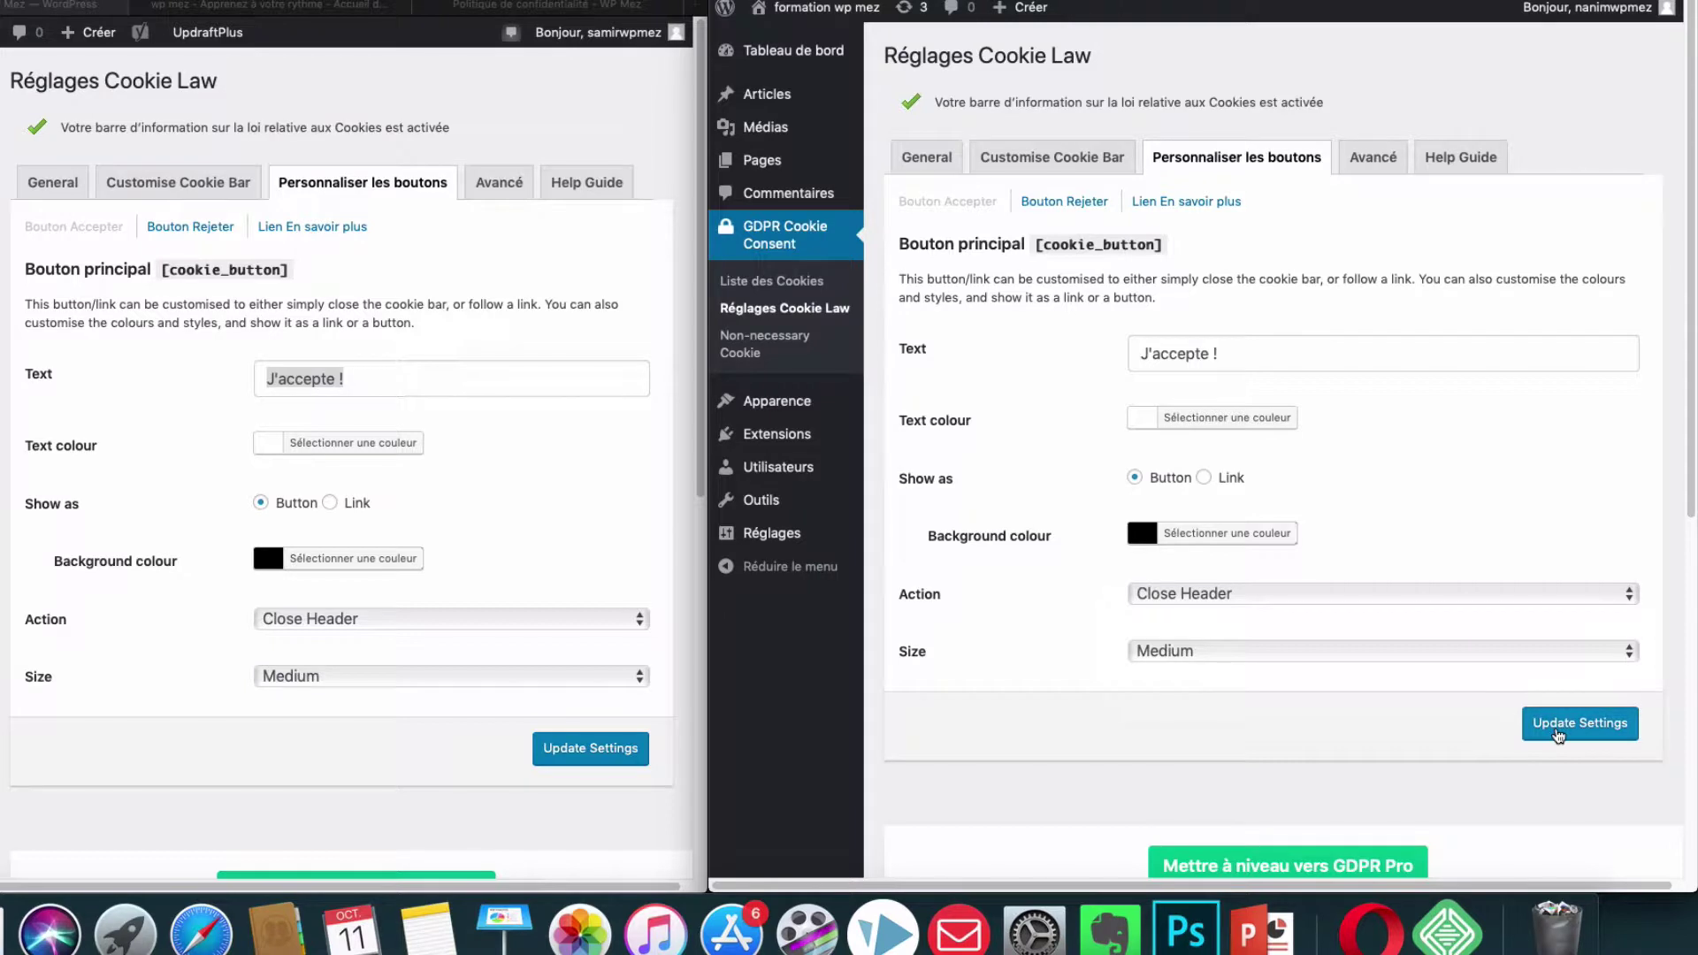
{"action": "left_click", "coordinate": [1558, 736]}
Step: Replace the reject button's text with "Non, merci !", copied from the reference site's reject button settings
{"action": "left_click", "coordinate": [1049, 203]}
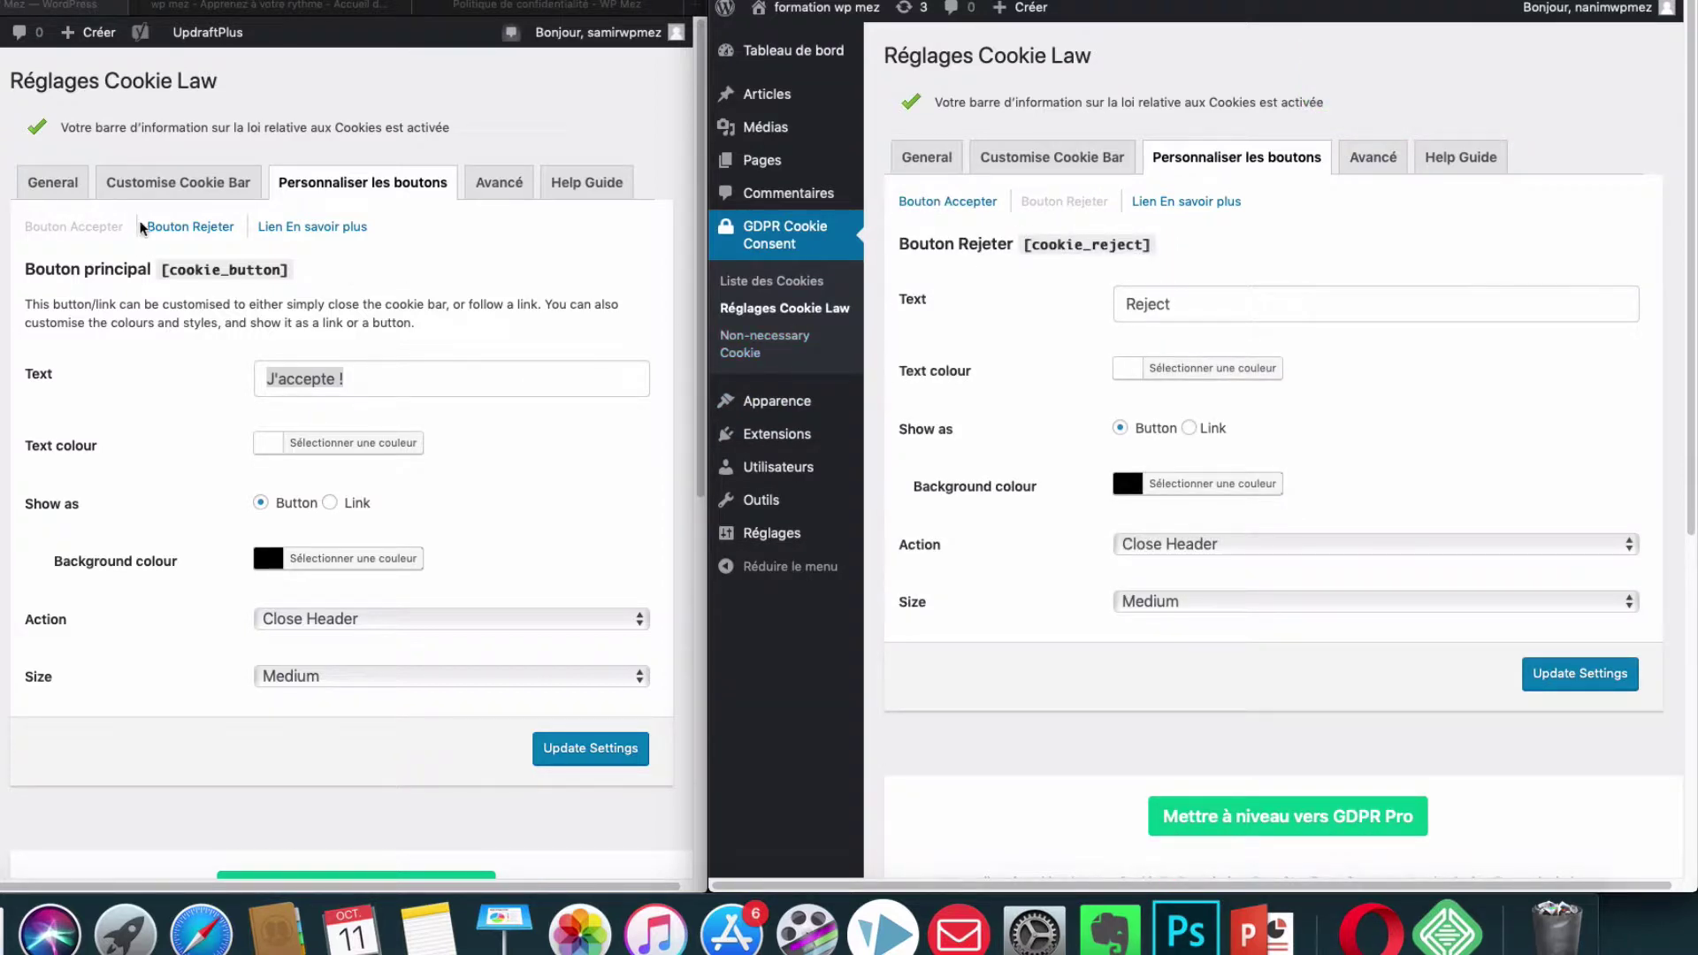
{"action": "left_click", "coordinate": [171, 232]}
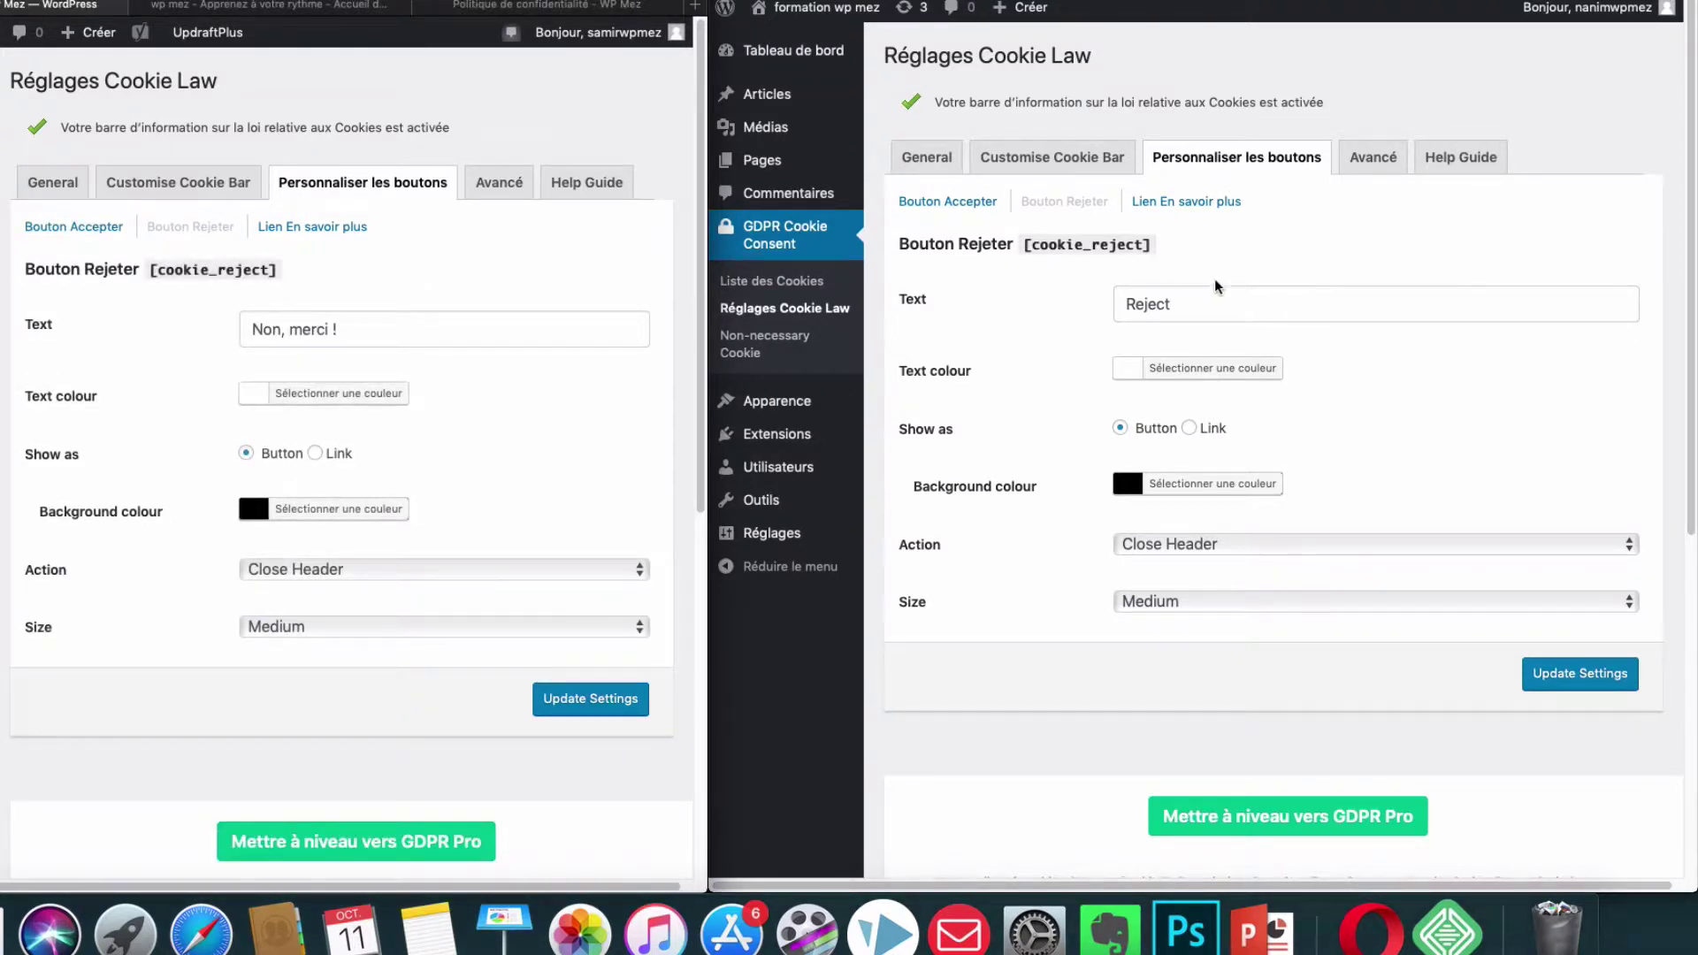
{"action": "left_click", "coordinate": [1179, 303]}
{"action": "left_click_drag", "start_coordinate": [1179, 303], "coordinate": [1122, 303]}
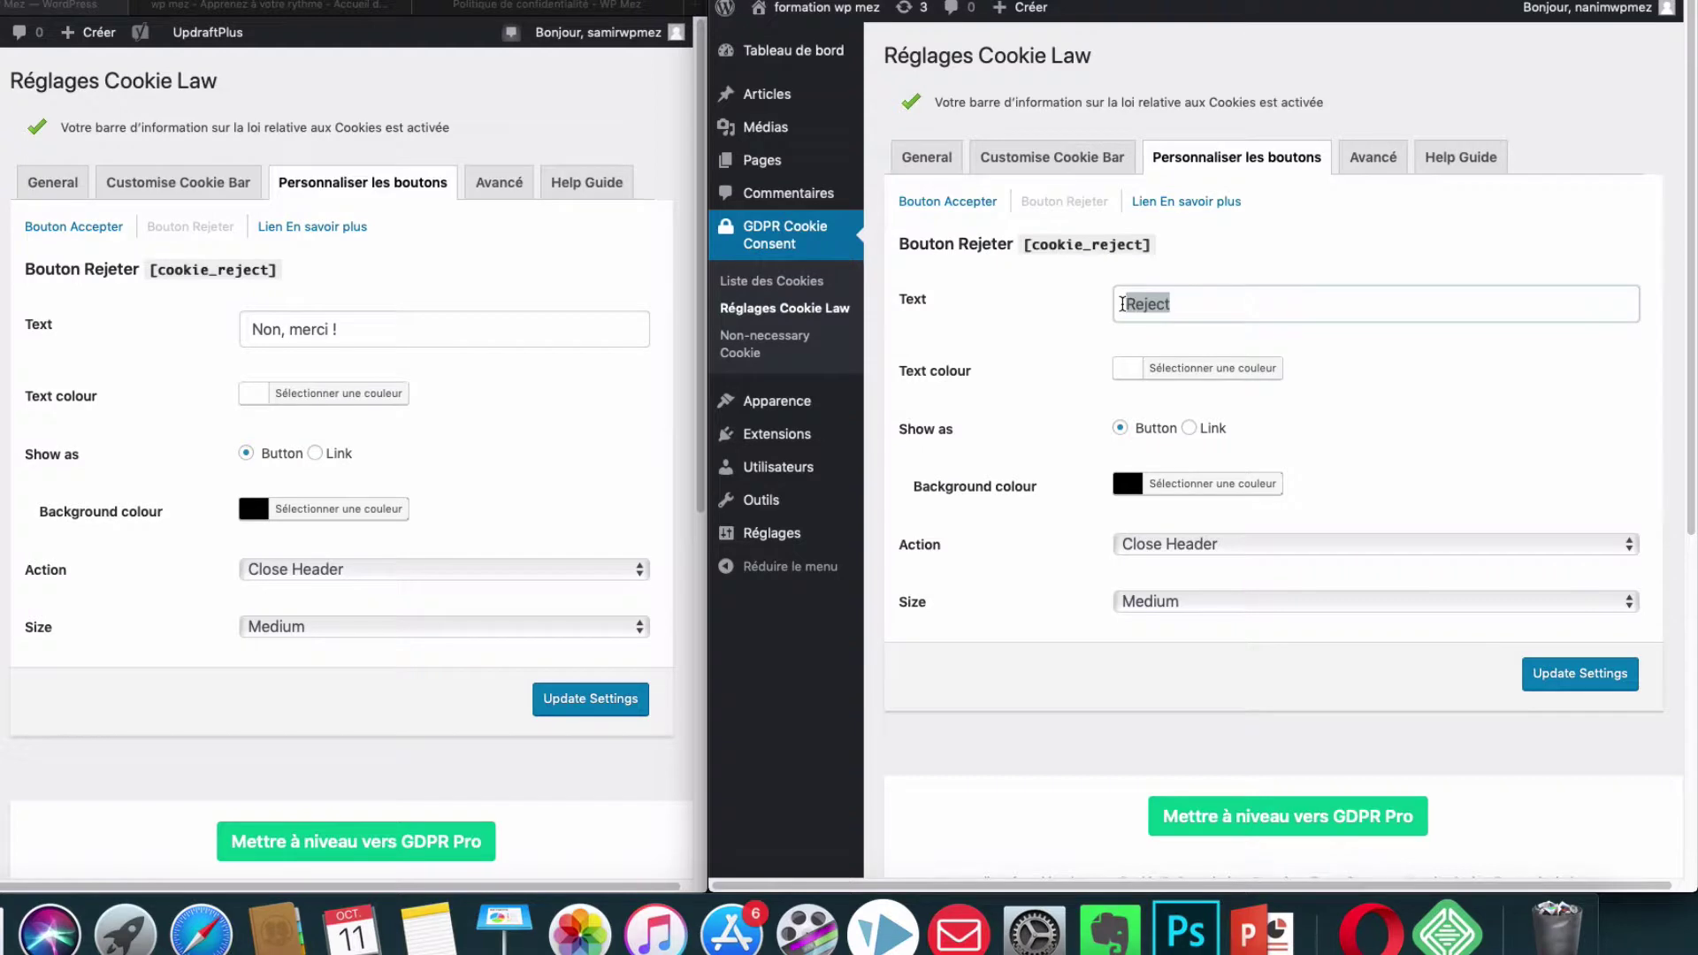
{"action": "key", "text": "BackSpace"}
{"action": "left_click", "coordinate": [349, 333]}
{"action": "left_click_drag", "start_coordinate": [351, 332], "coordinate": [246, 332]}
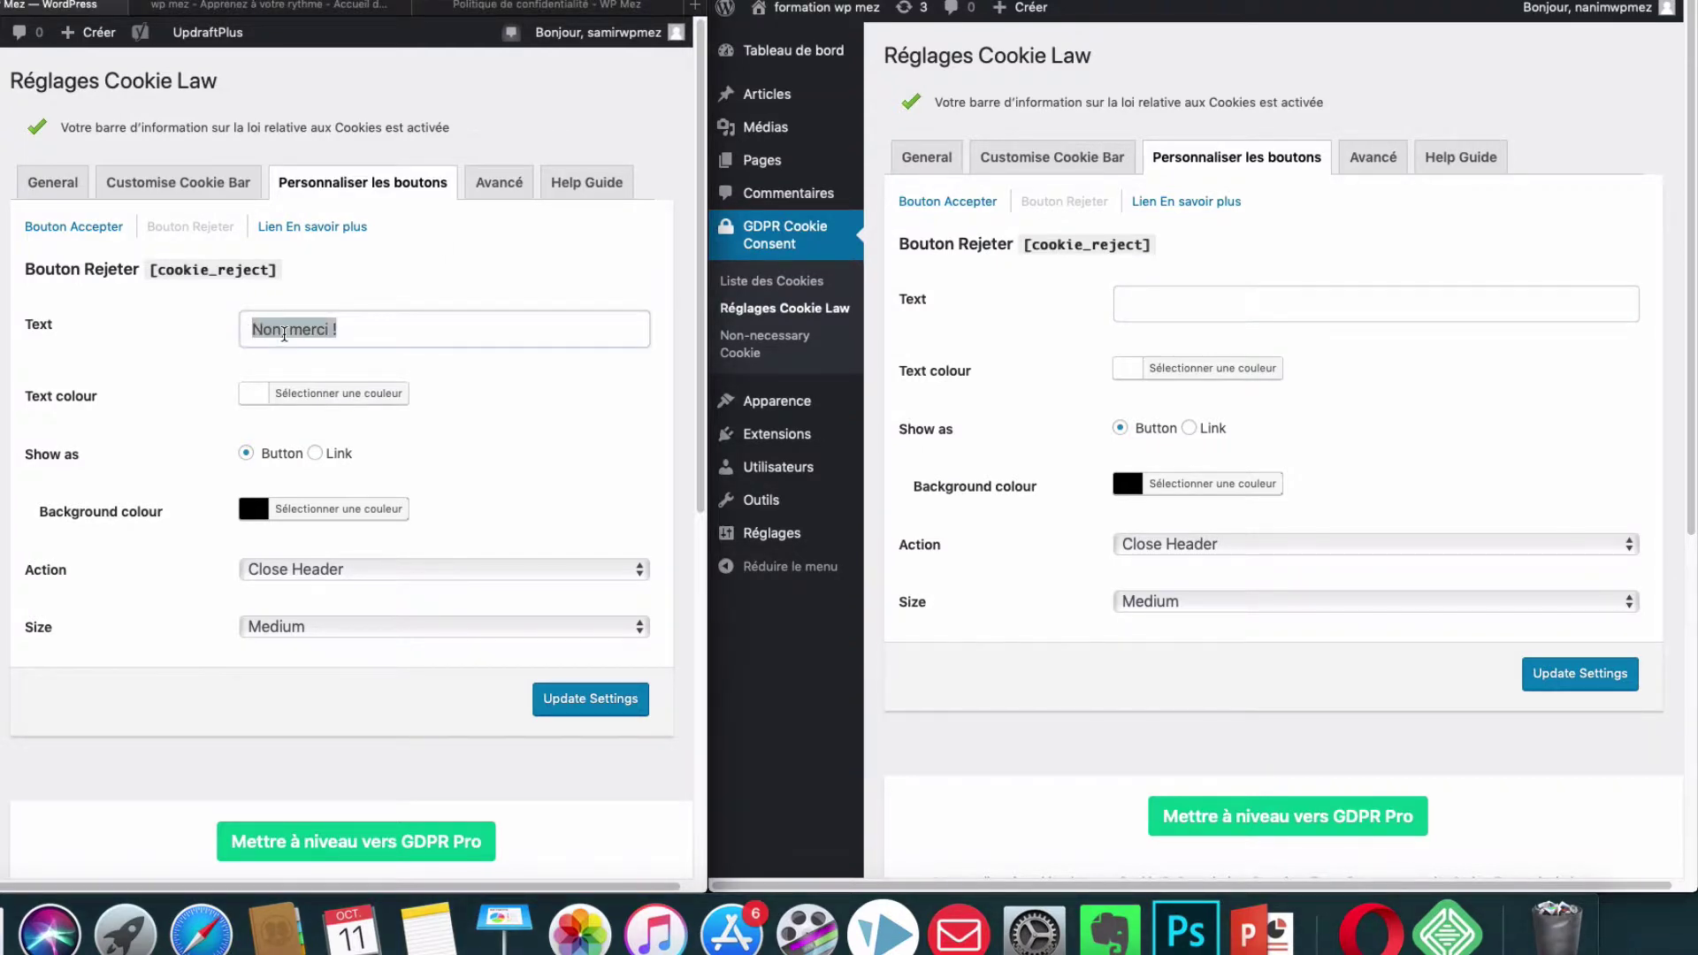
{"action": "right_click", "coordinate": [284, 329]}
{"action": "left_click", "coordinate": [365, 407]}
{"action": "left_click", "coordinate": [1207, 301]}
{"action": "right_click", "coordinate": [1208, 303]}
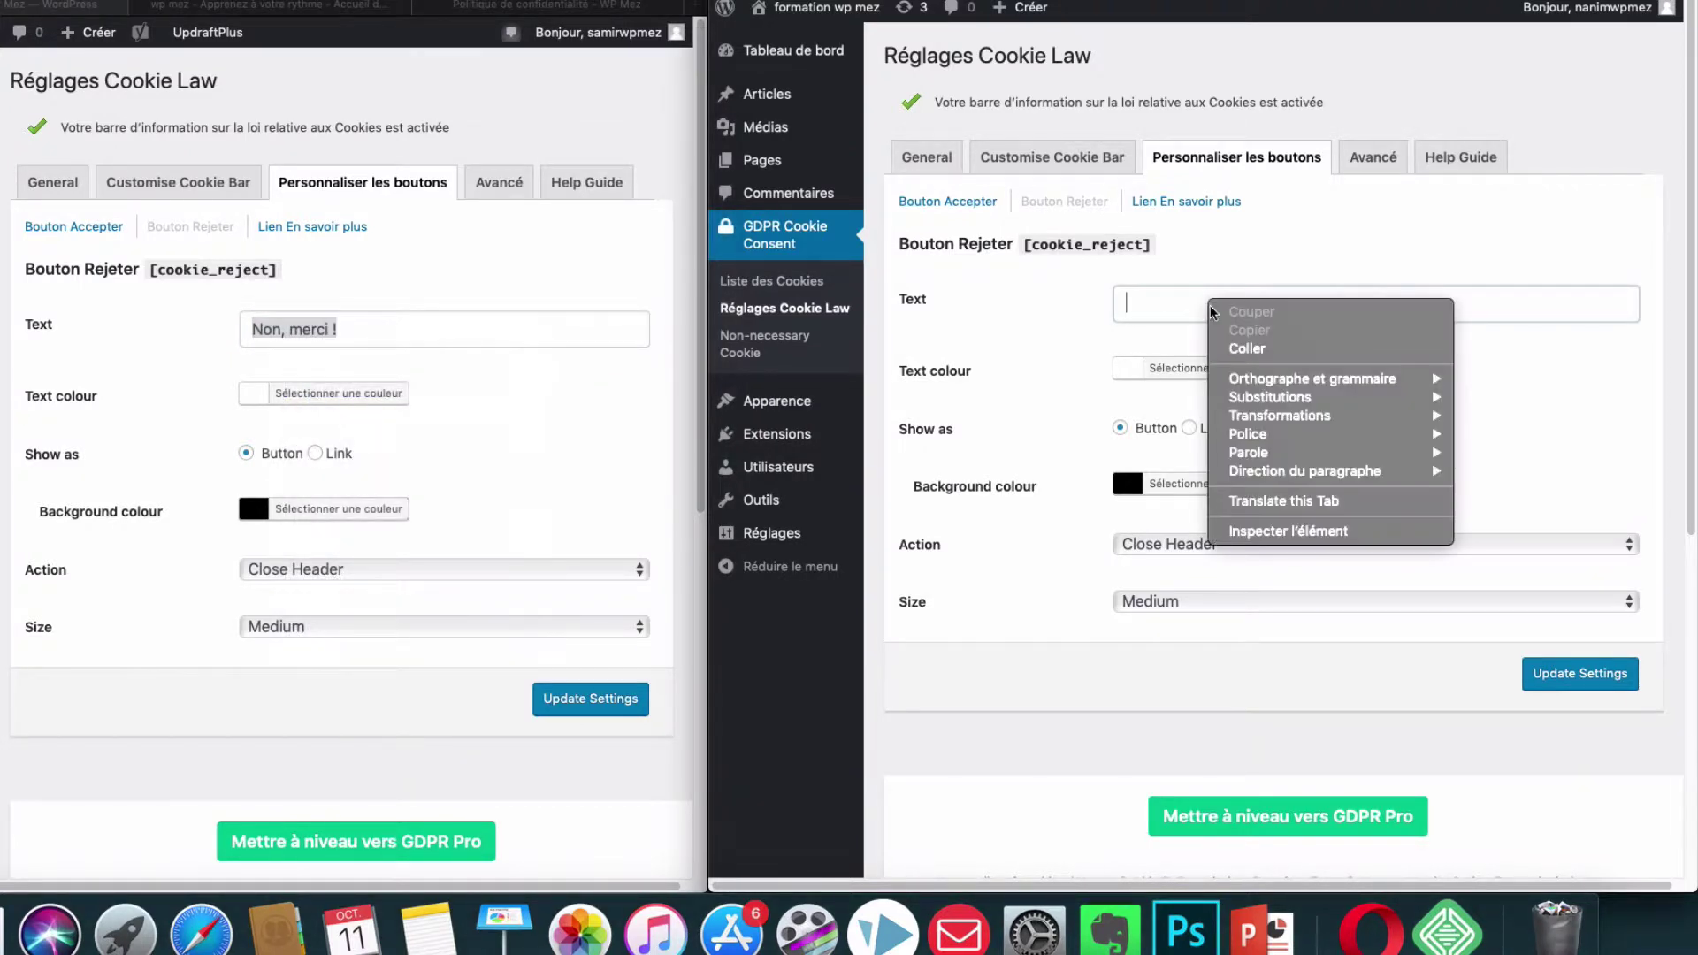
{"action": "left_click", "coordinate": [1245, 348]}
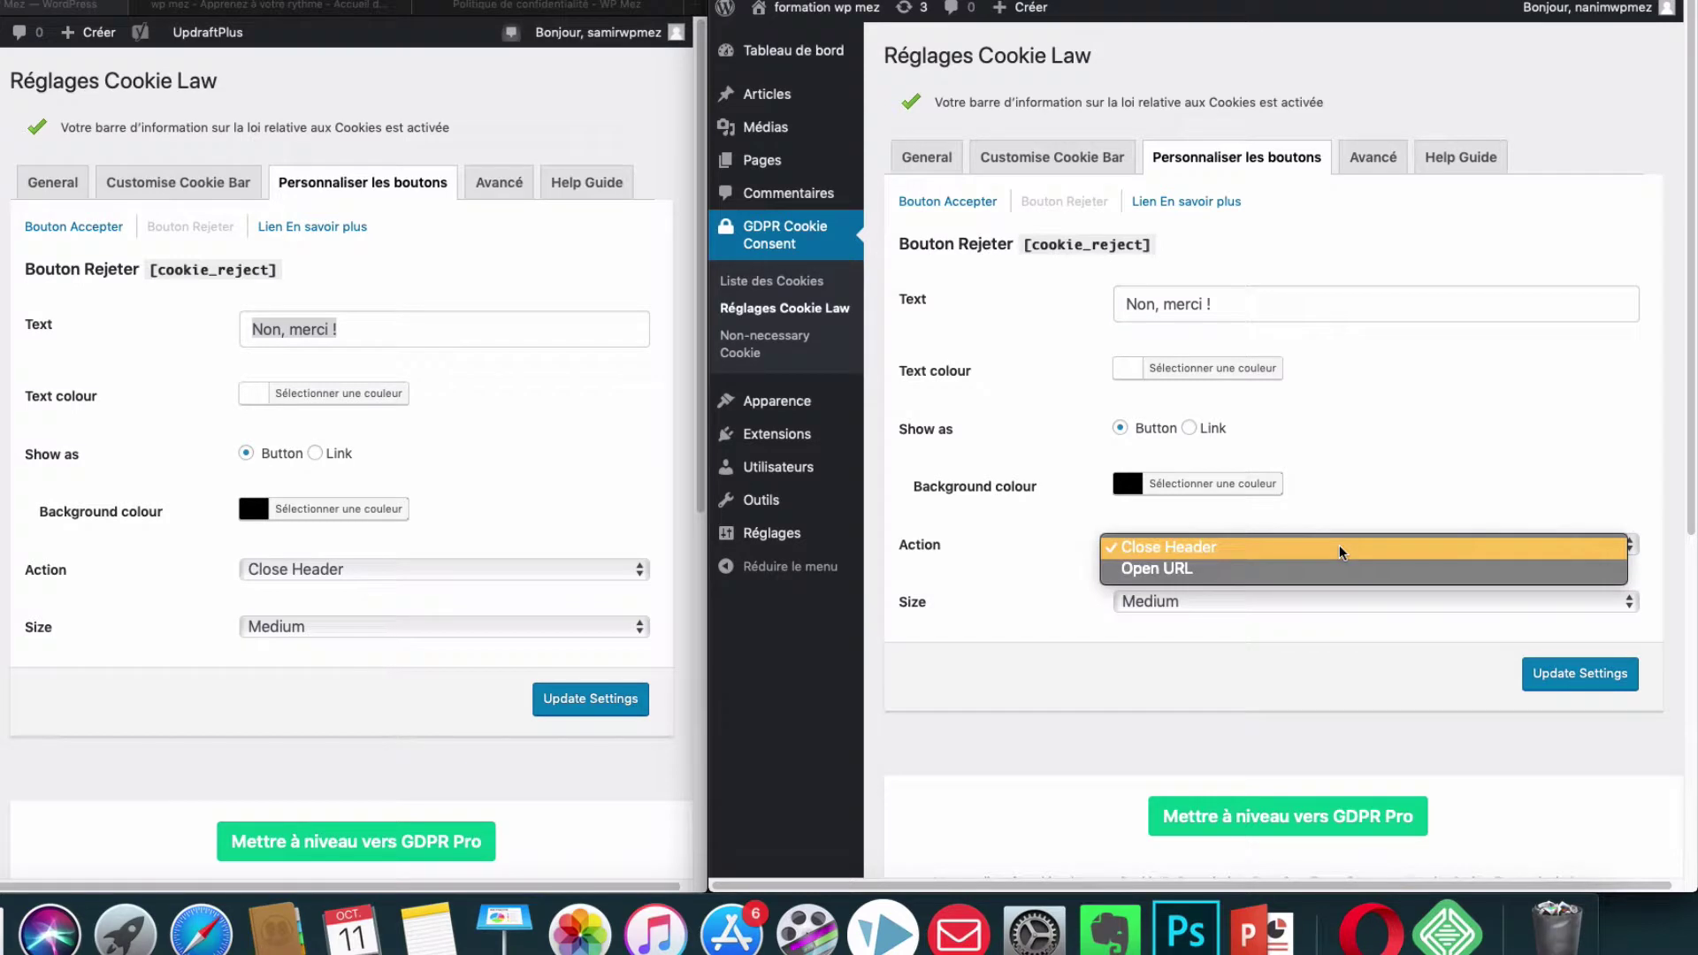
Step: Keep the reject button's action on Close Header and its size on Medium, and update the settings
{"action": "left_click", "coordinate": [1339, 547]}
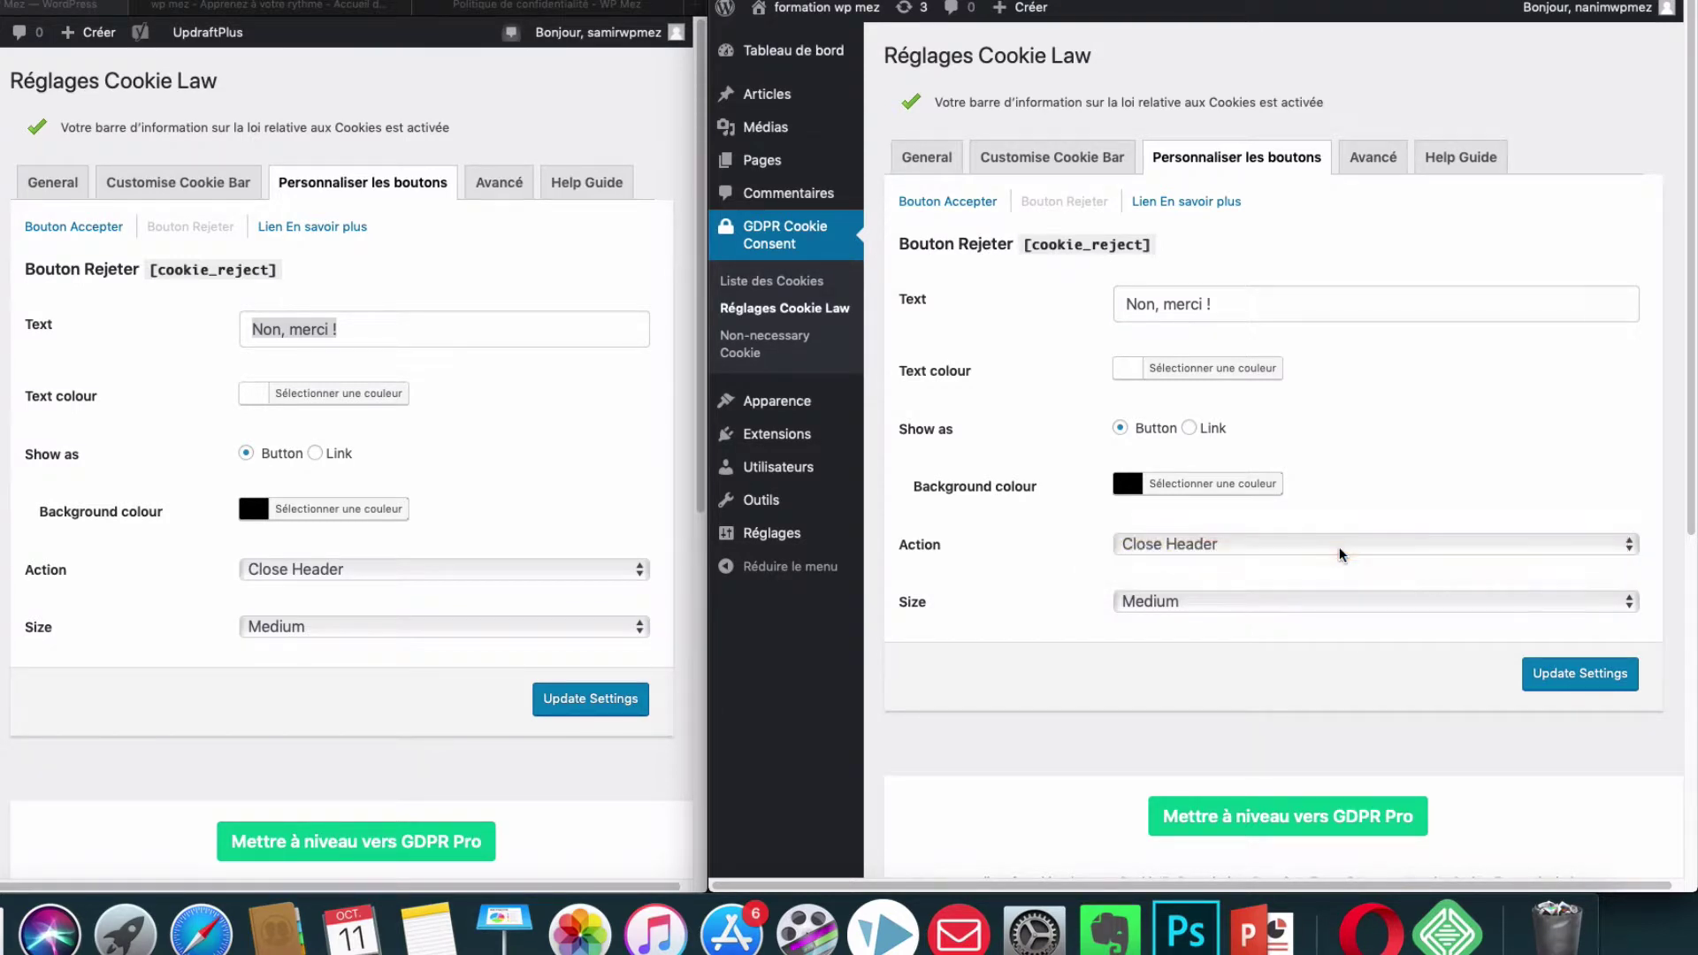
{"action": "left_click", "coordinate": [1319, 605]}
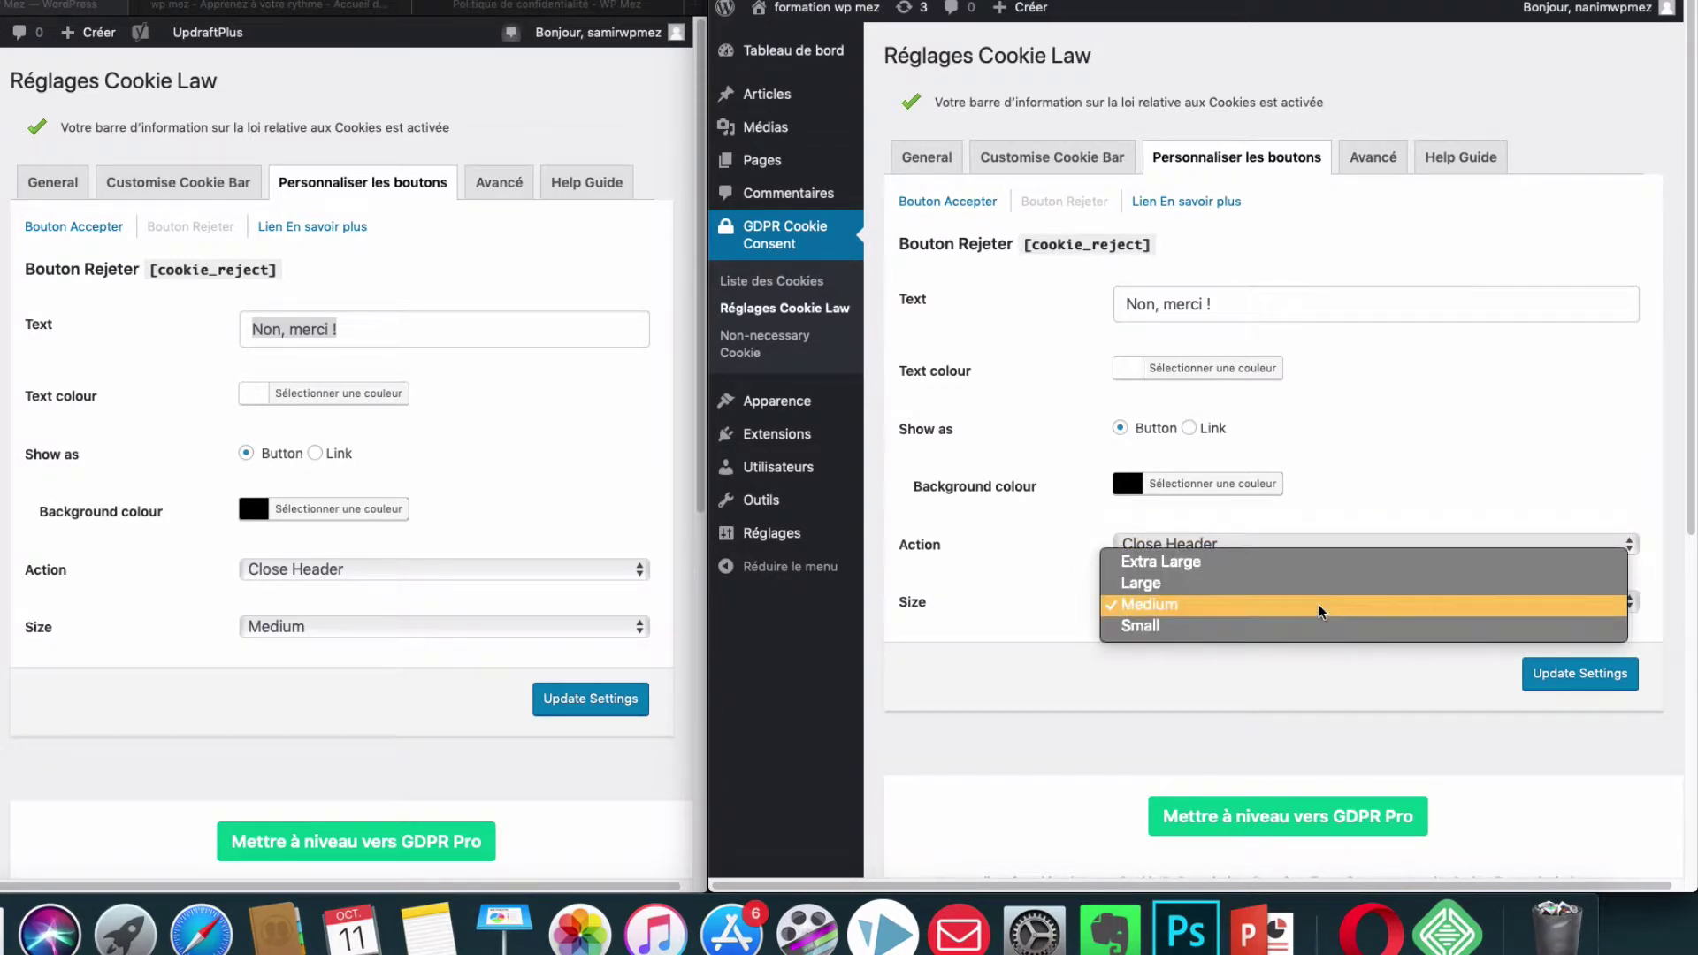
{"action": "left_click", "coordinate": [1319, 605]}
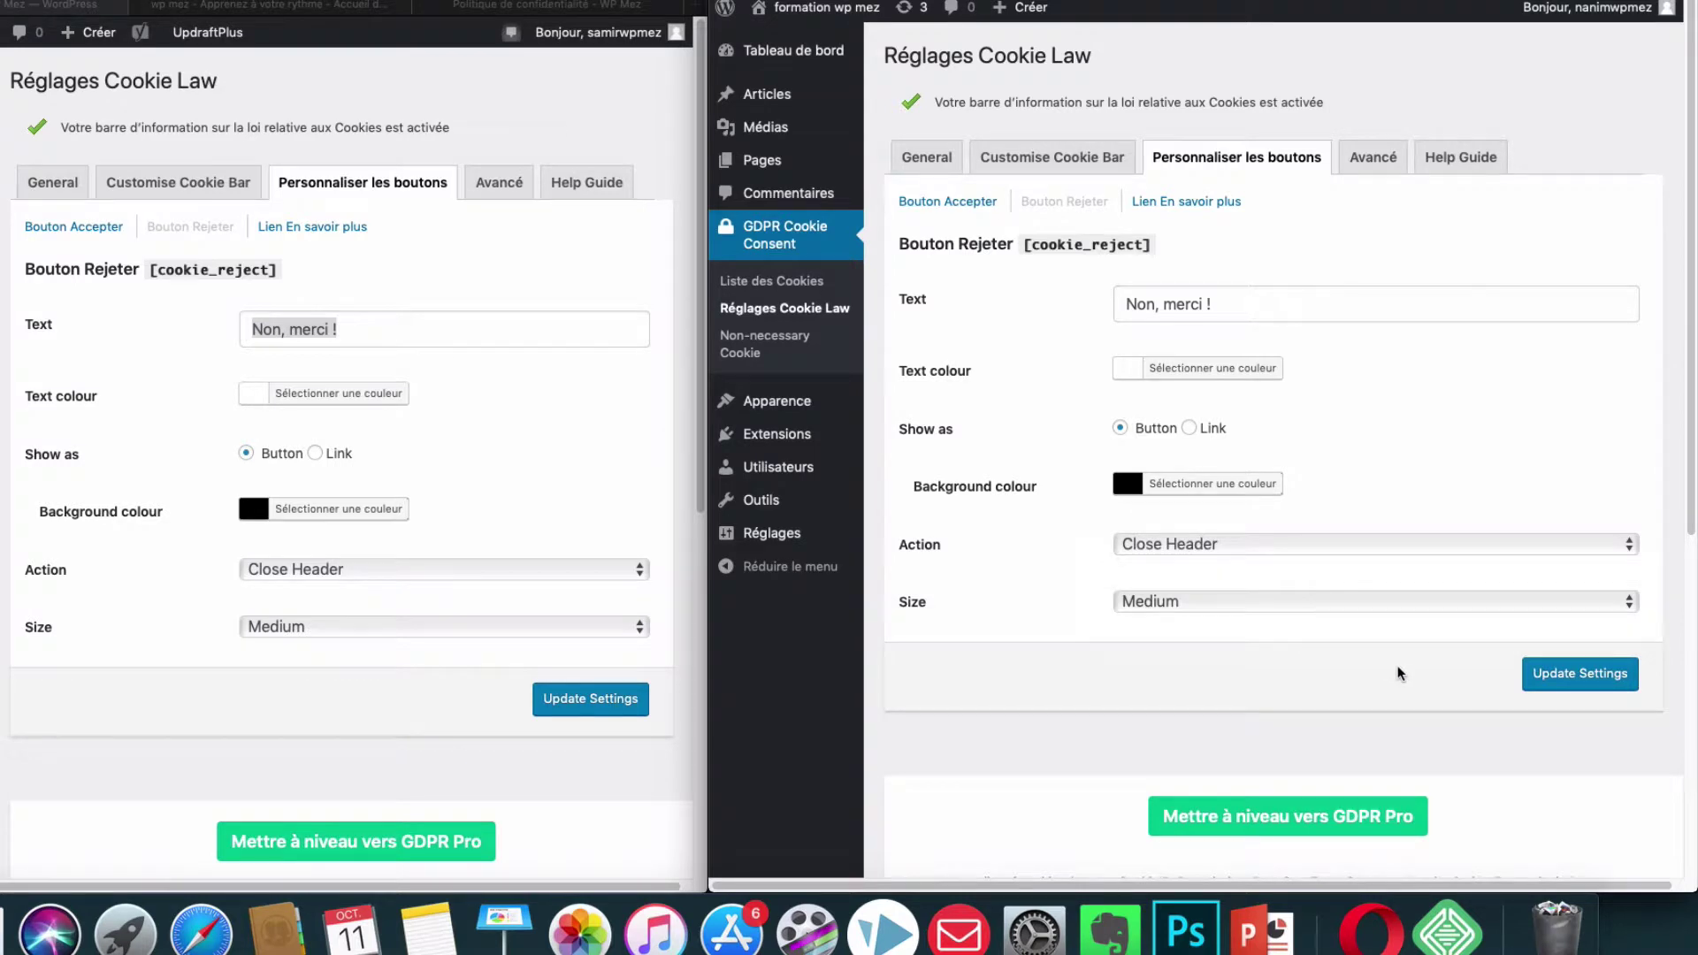
{"action": "left_click", "coordinate": [1535, 679]}
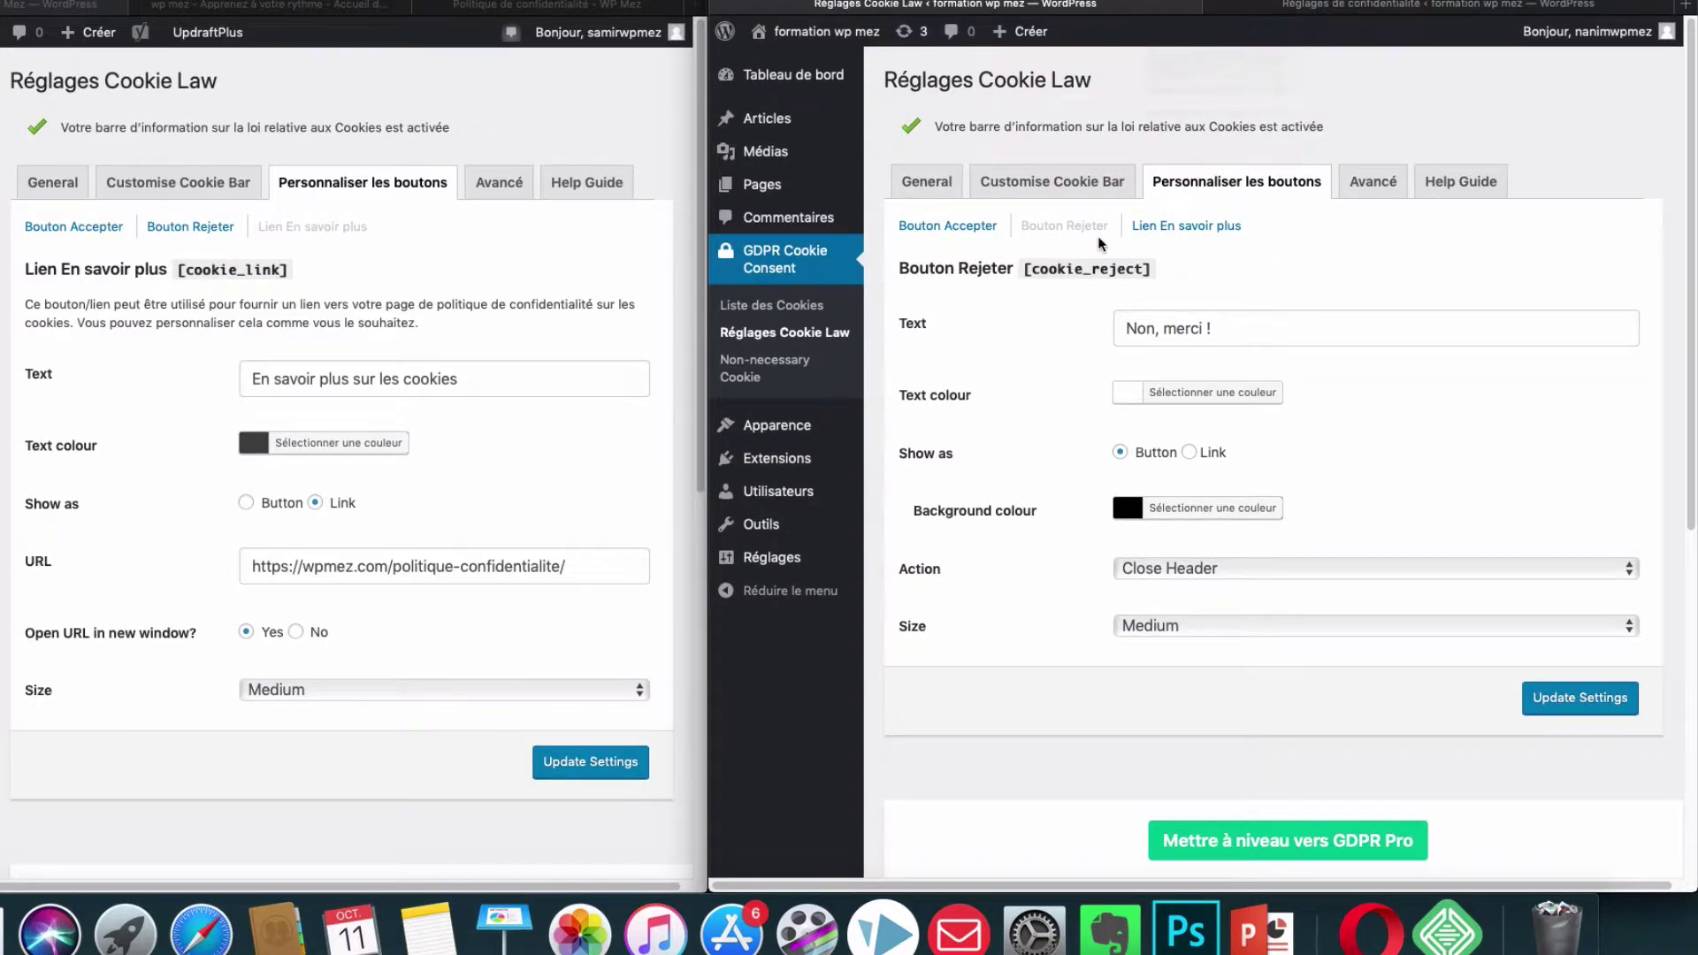
Step: Replace the [cookie_link] link's text with "En savoir plus sur les cookies", copied from the reference site, keeping its text colour
{"action": "left_click", "coordinate": [1168, 230]}
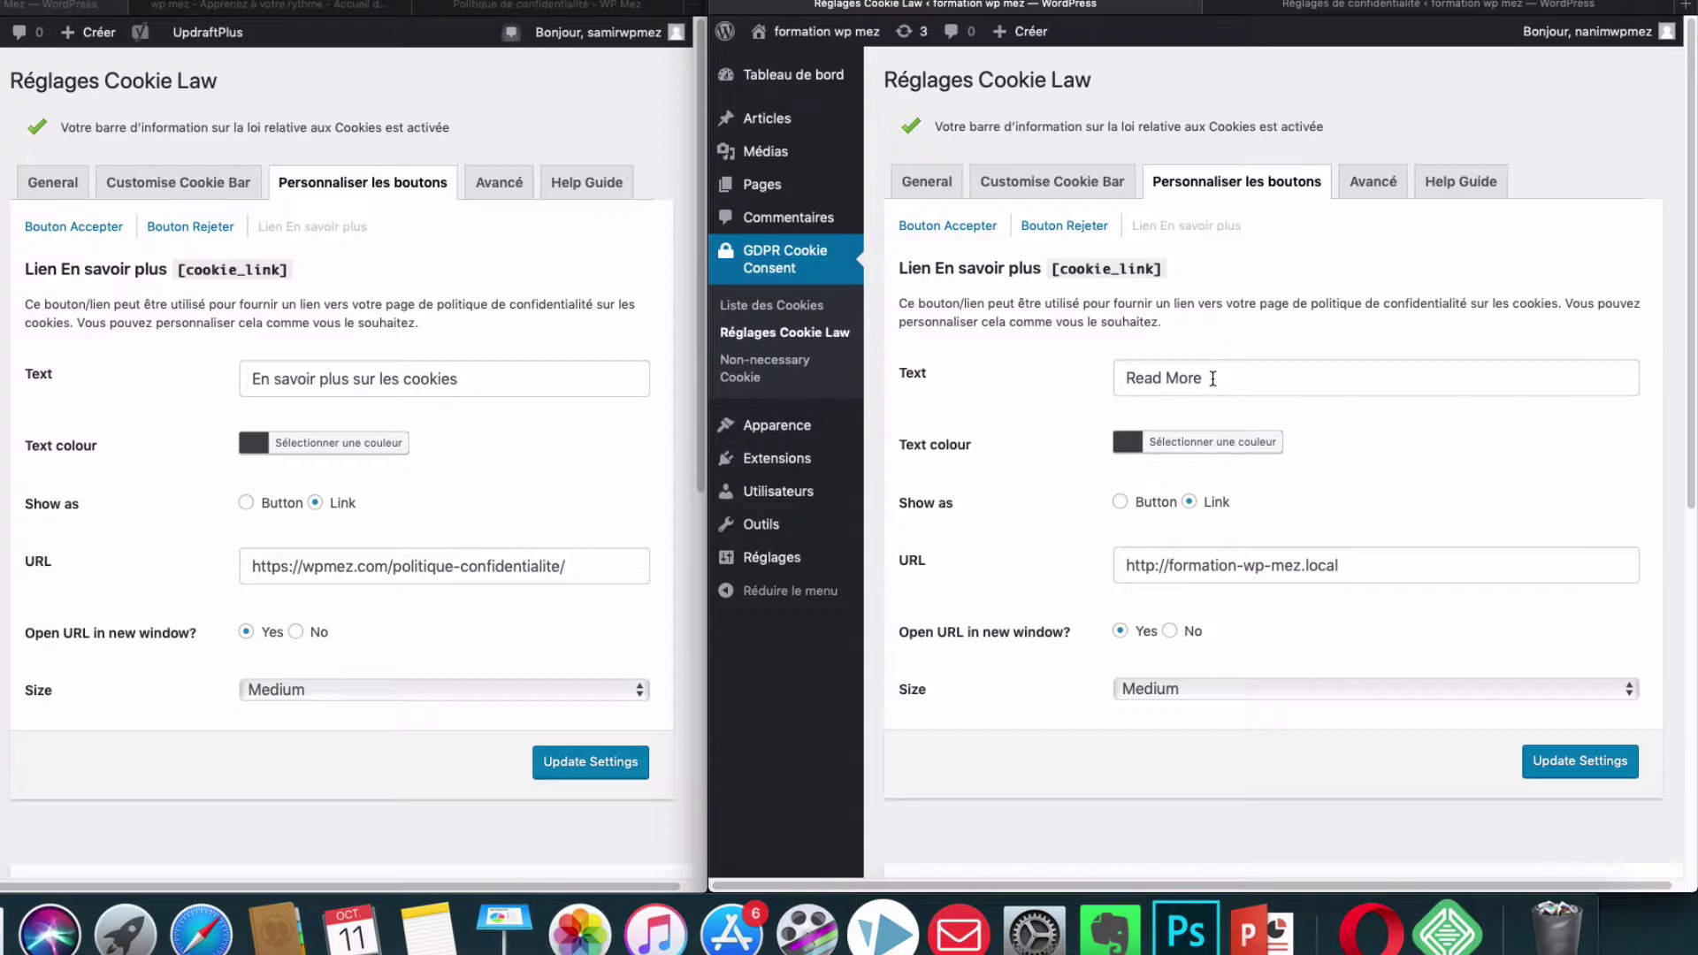
{"action": "left_click_drag", "start_coordinate": [1211, 379], "coordinate": [1131, 386]}
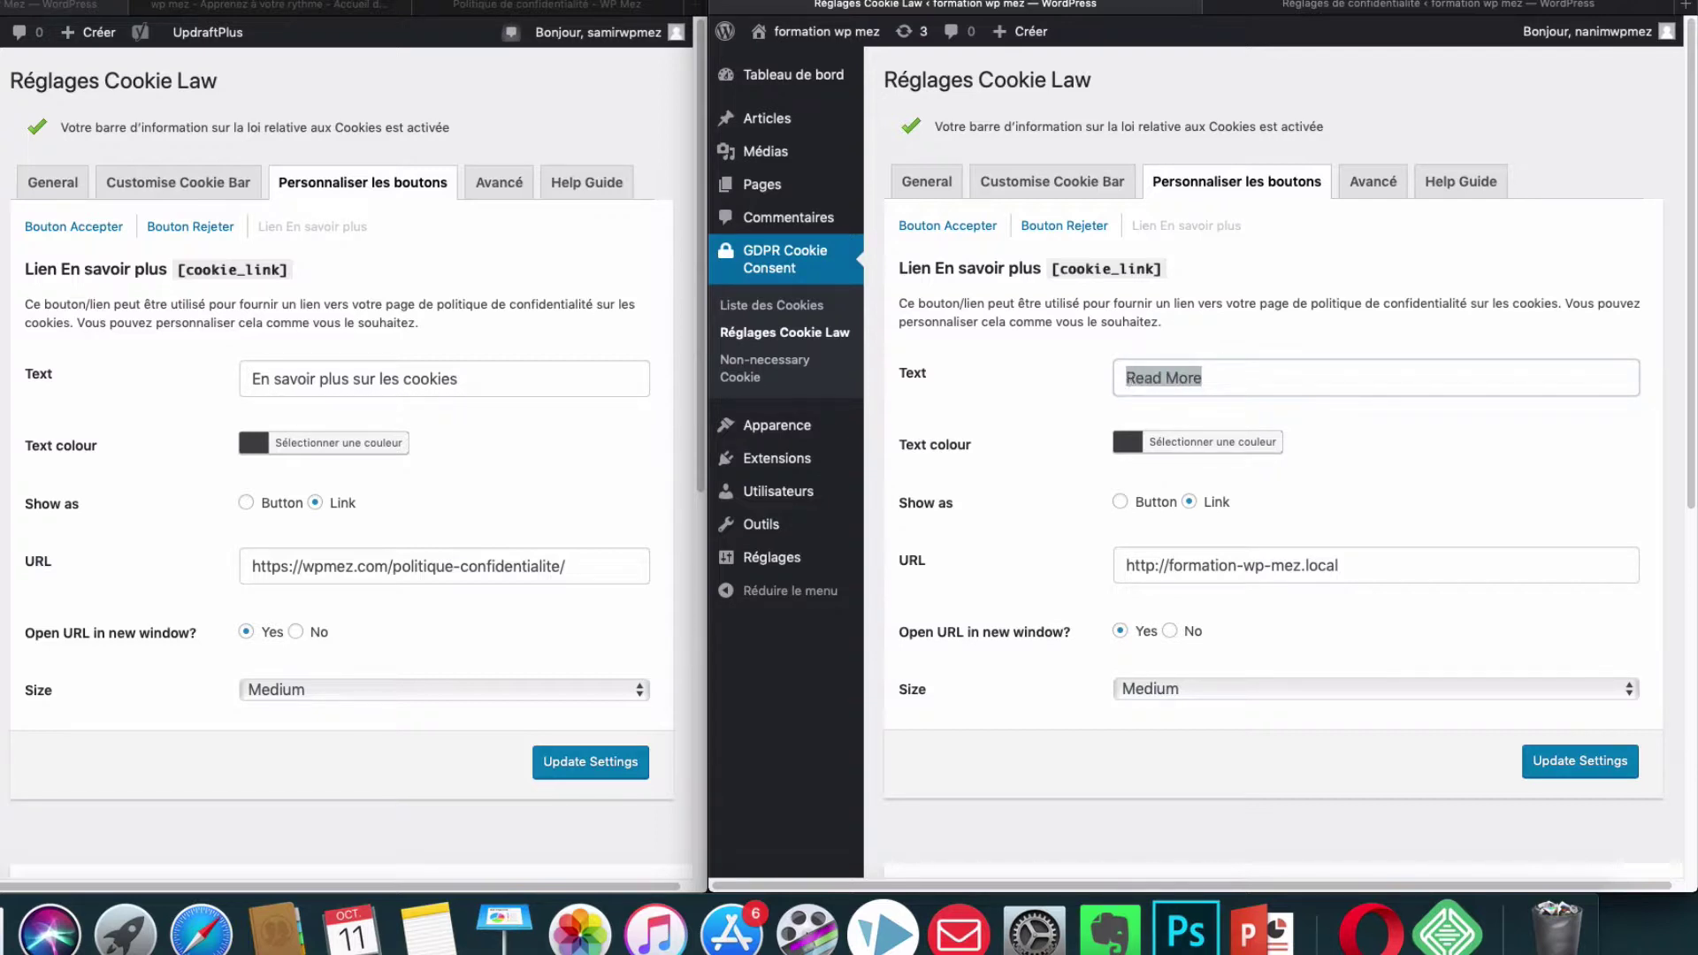
{"action": "key", "text": "BackSpace"}
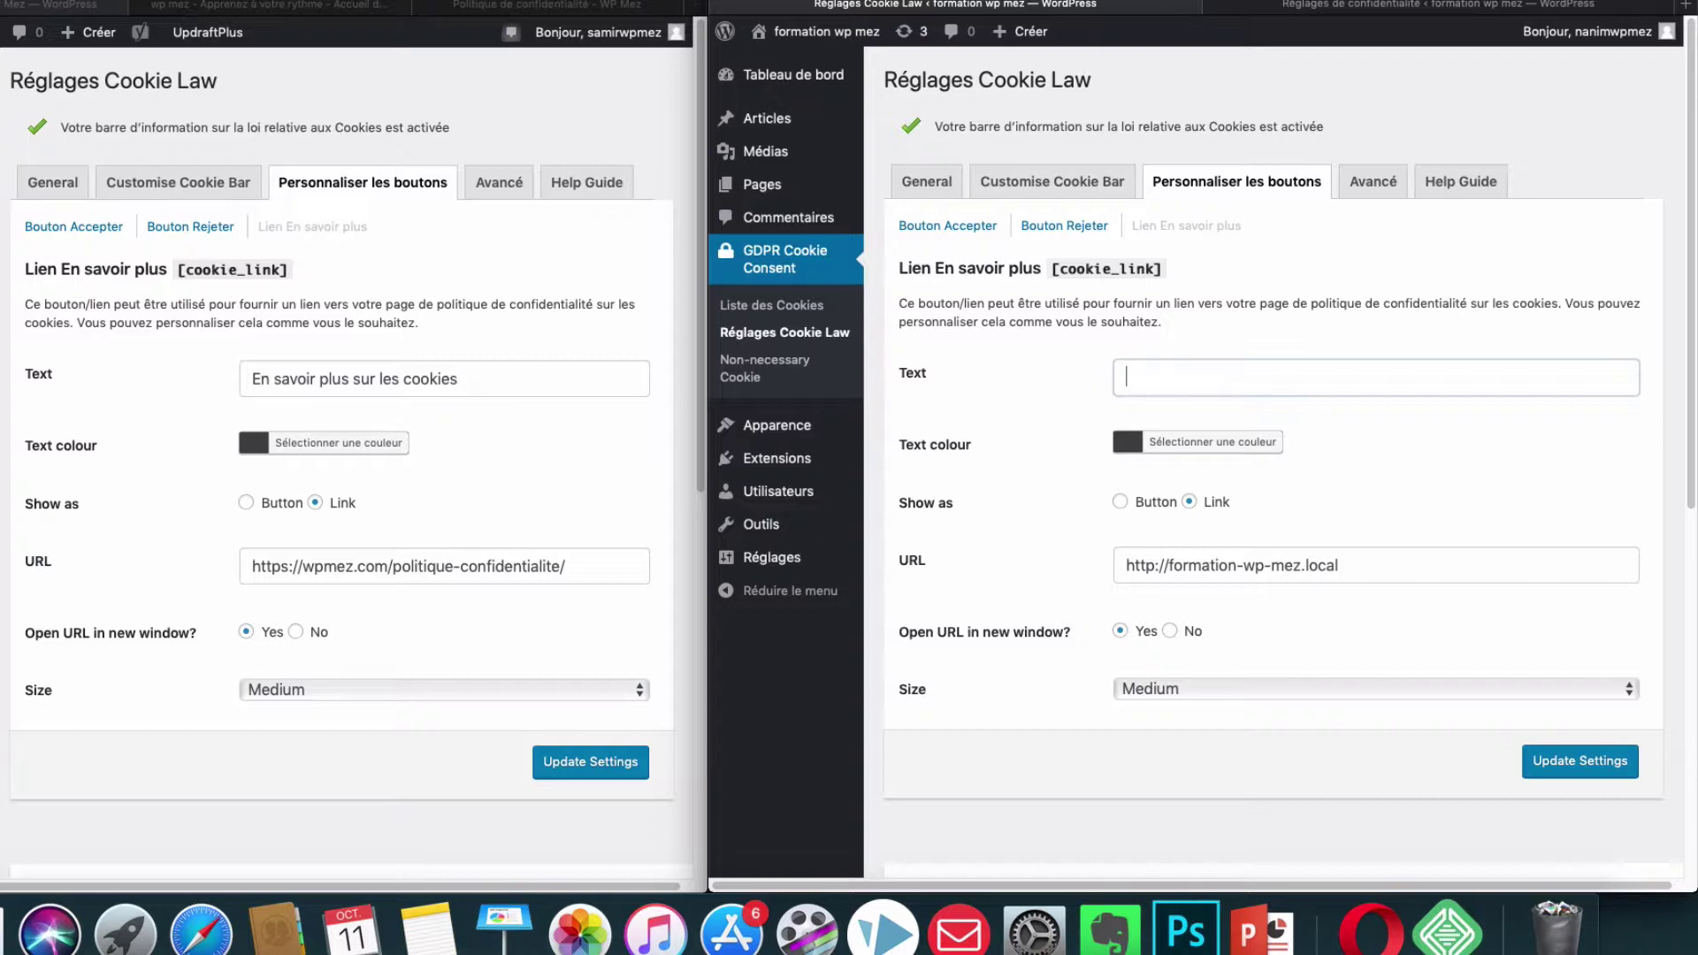
{"action": "left_click", "coordinate": [482, 379]}
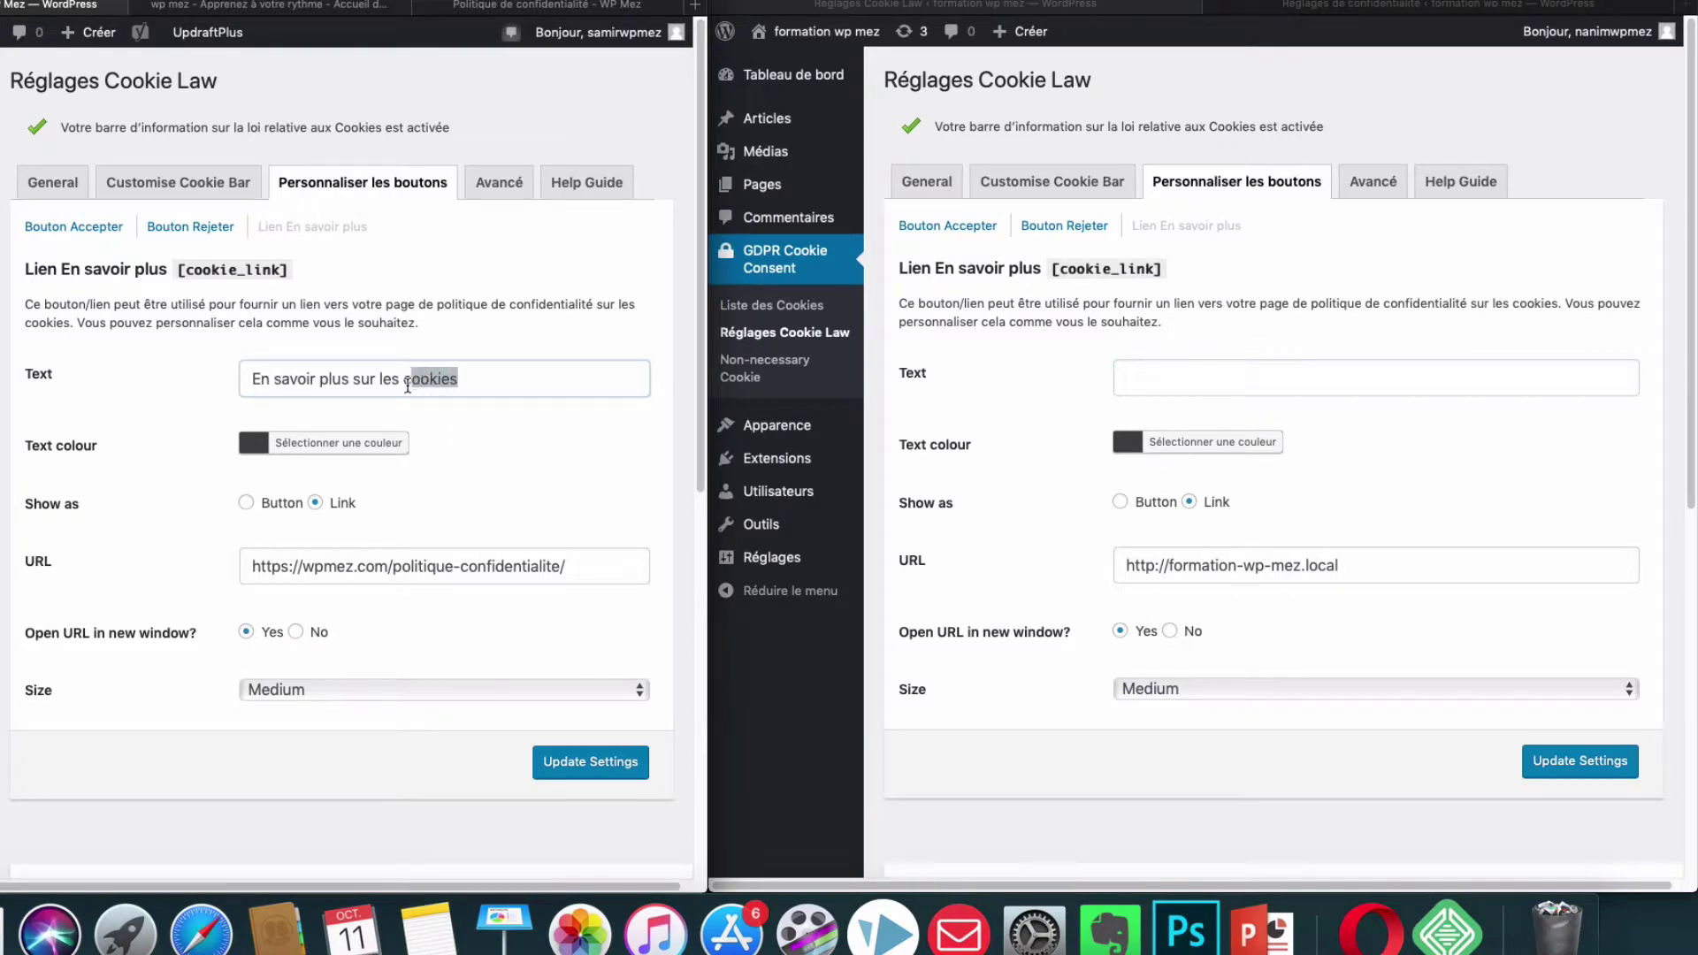
{"action": "left_click_drag", "start_coordinate": [459, 379], "coordinate": [254, 382]}
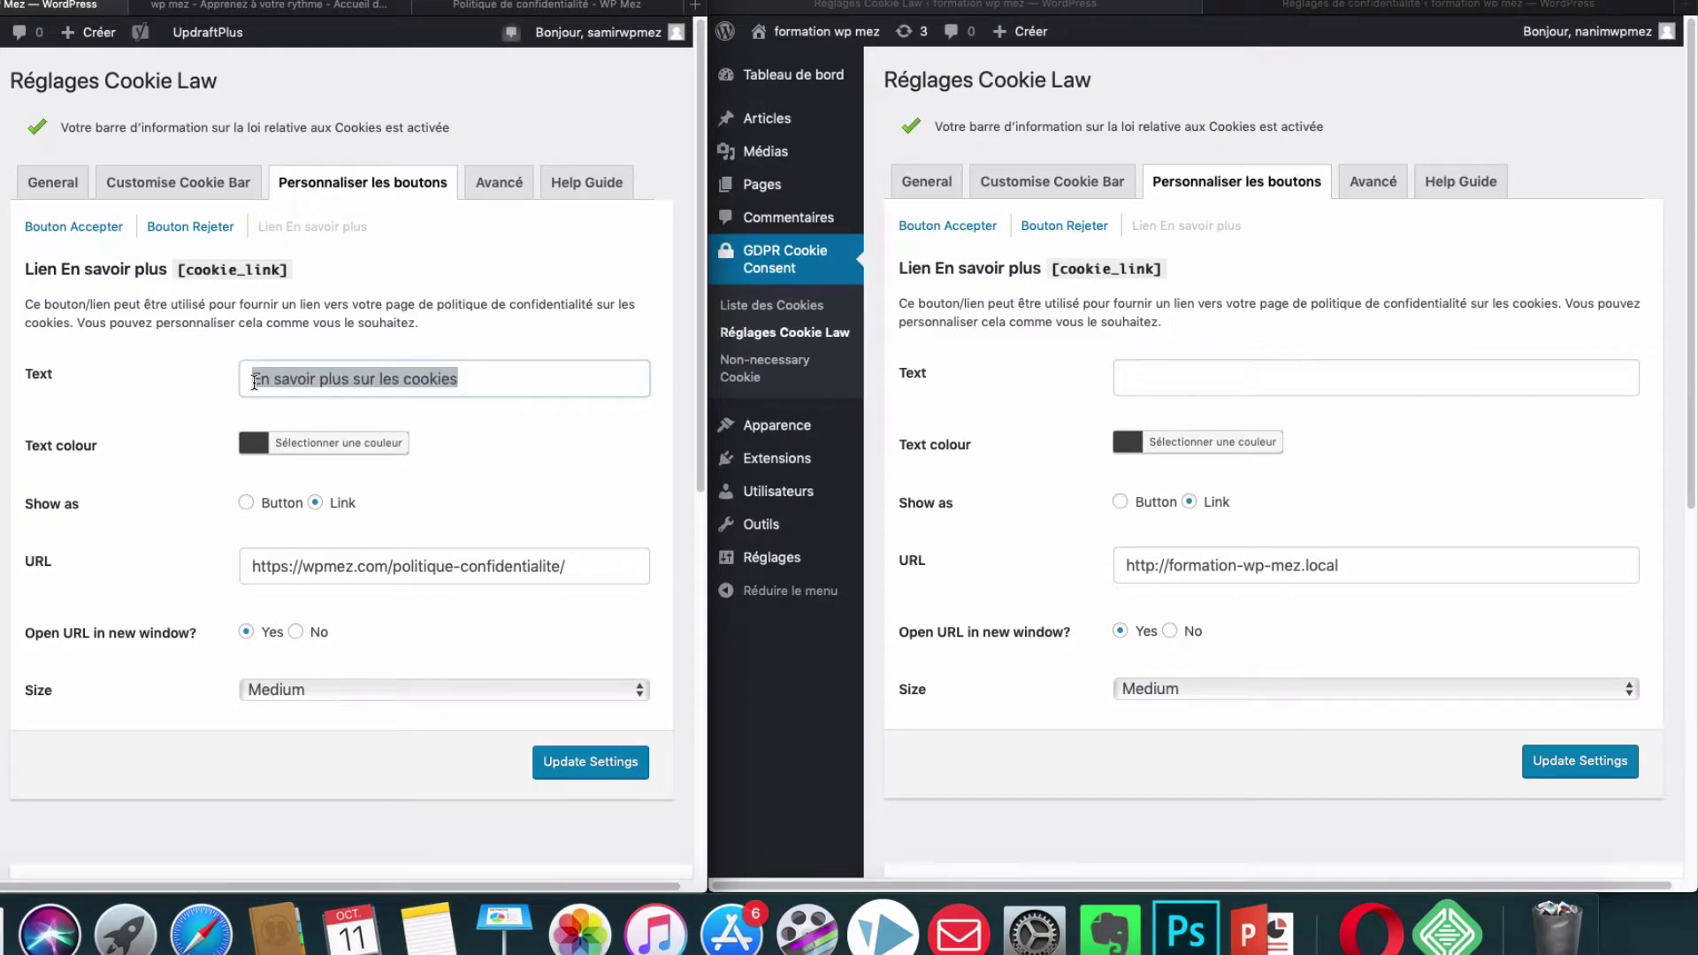
{"action": "right_click", "coordinate": [317, 381]}
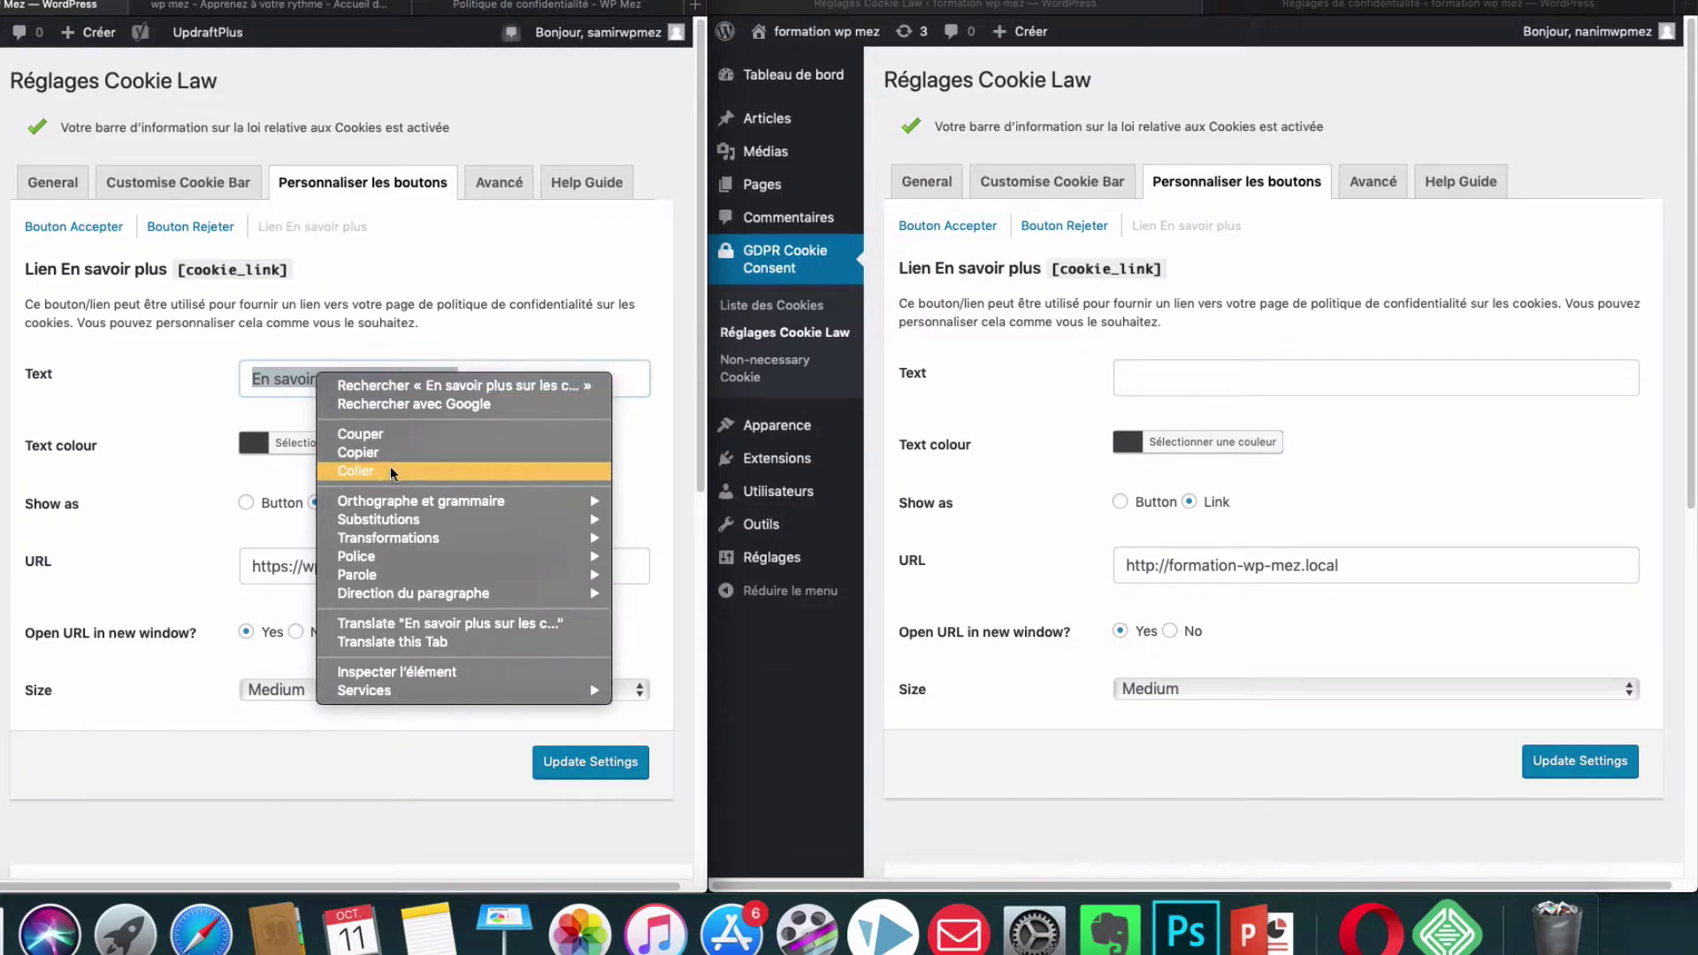
{"action": "left_click", "coordinate": [358, 452]}
{"action": "left_click", "coordinate": [1173, 381]}
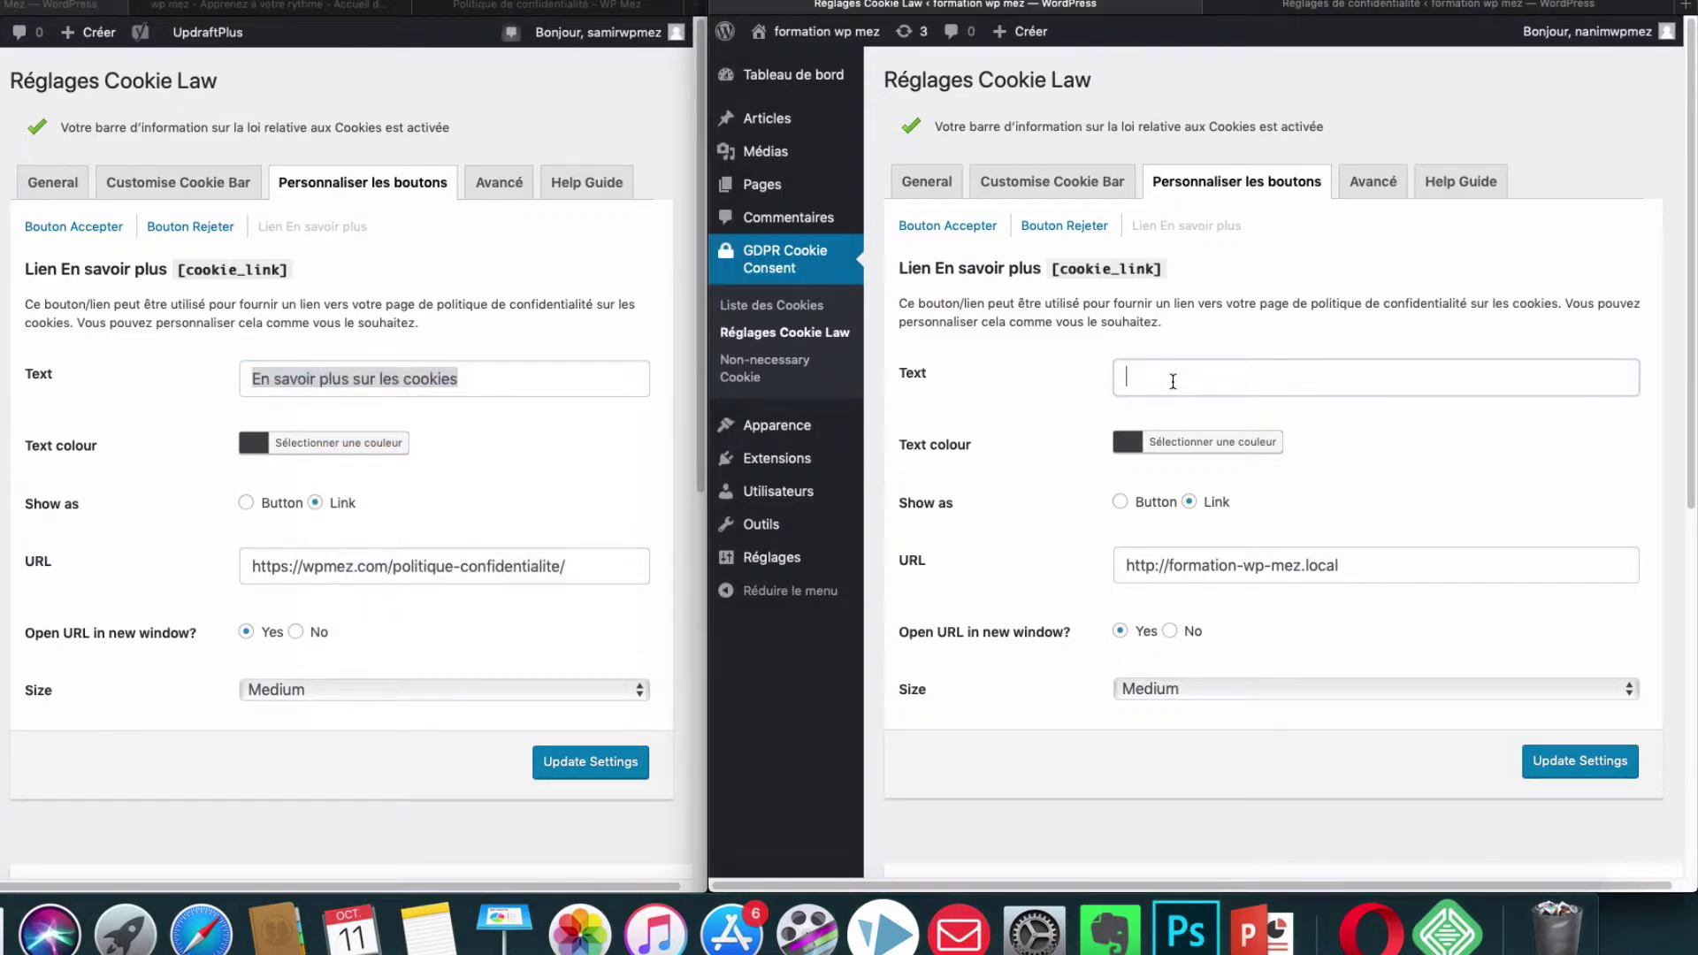
{"action": "right_click", "coordinate": [1173, 382]}
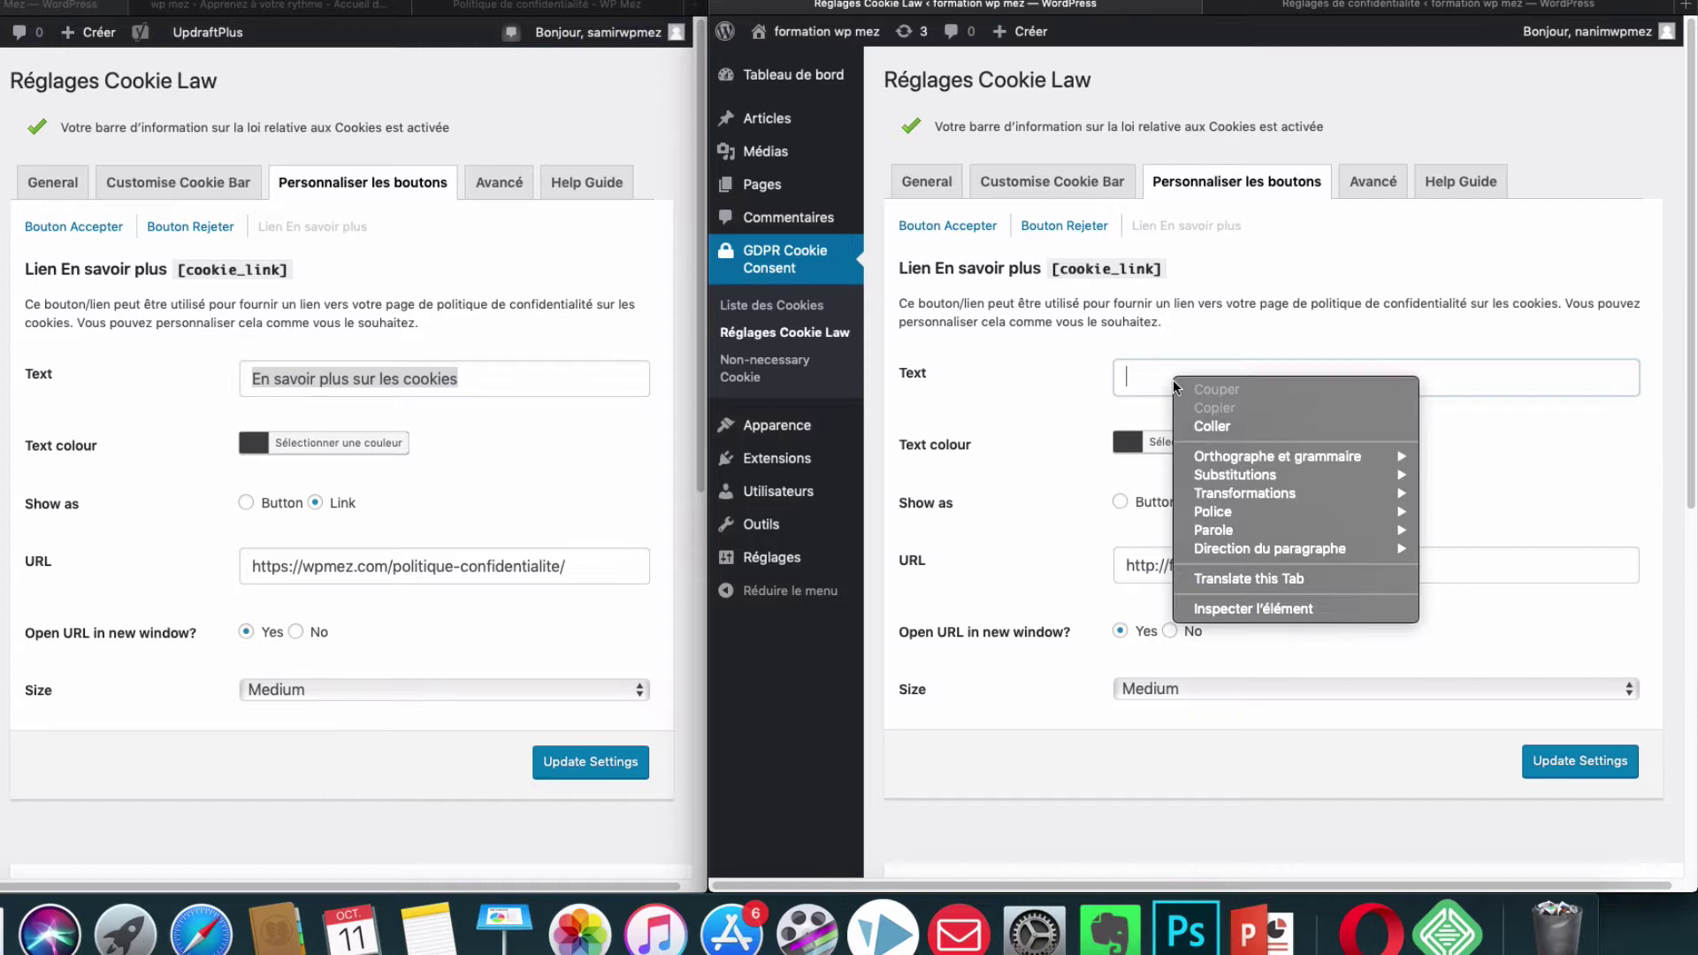
{"action": "left_click", "coordinate": [1235, 428]}
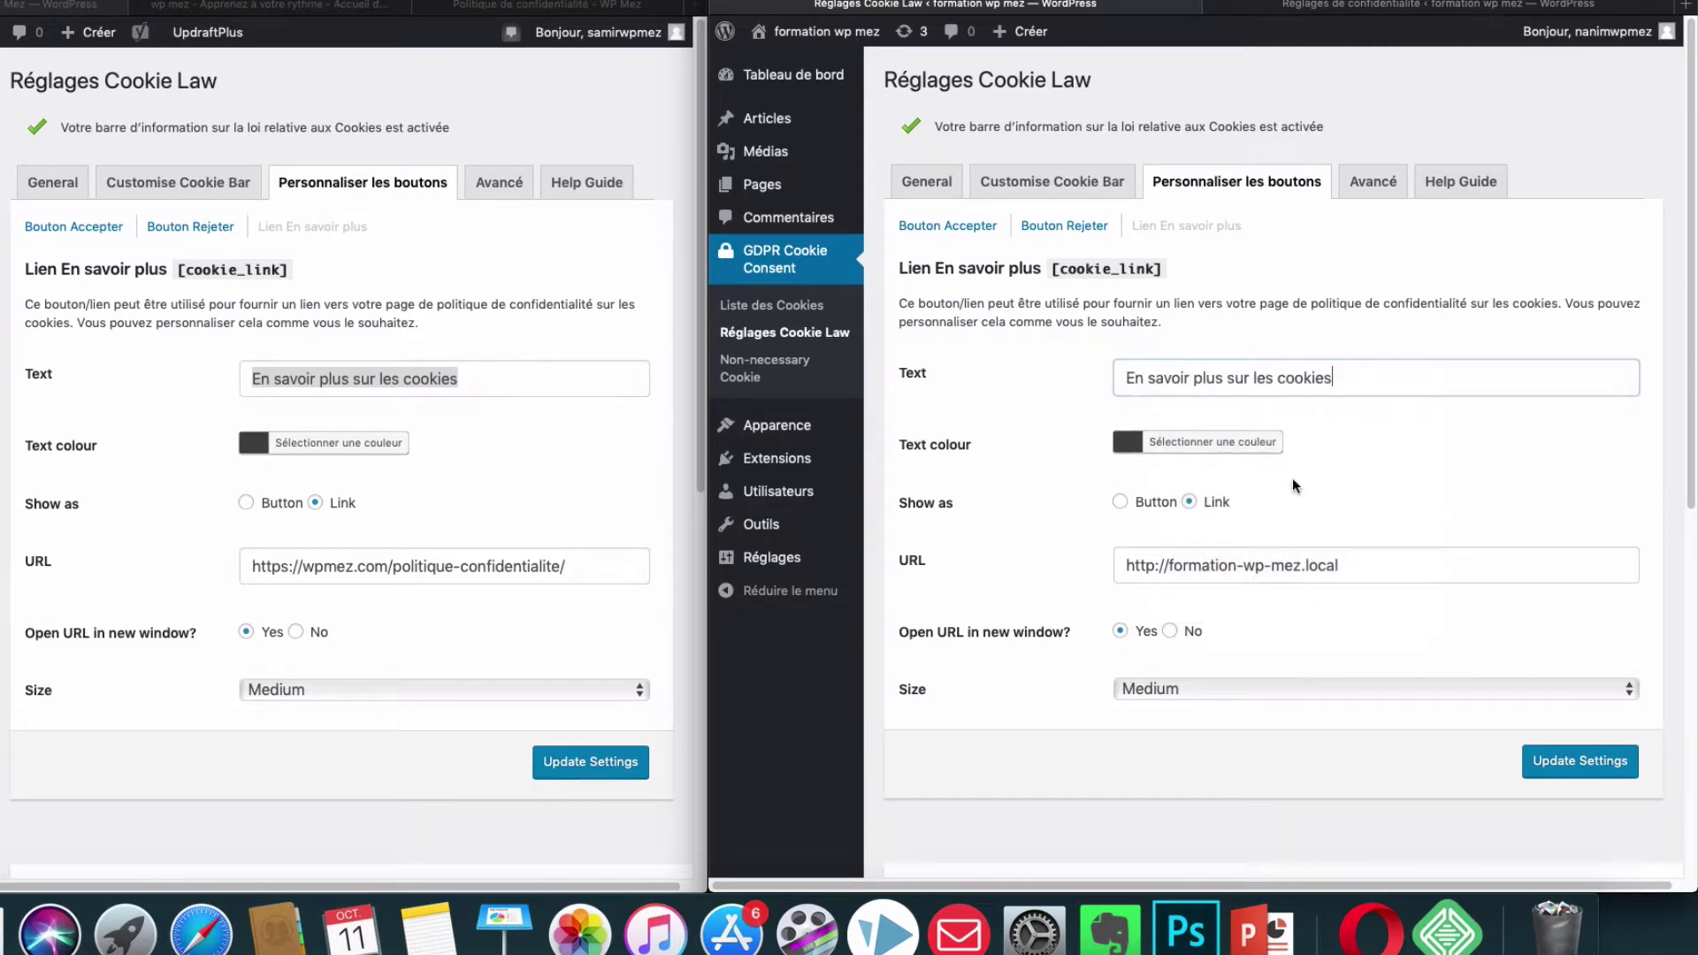
{"action": "left_click", "coordinate": [1156, 444]}
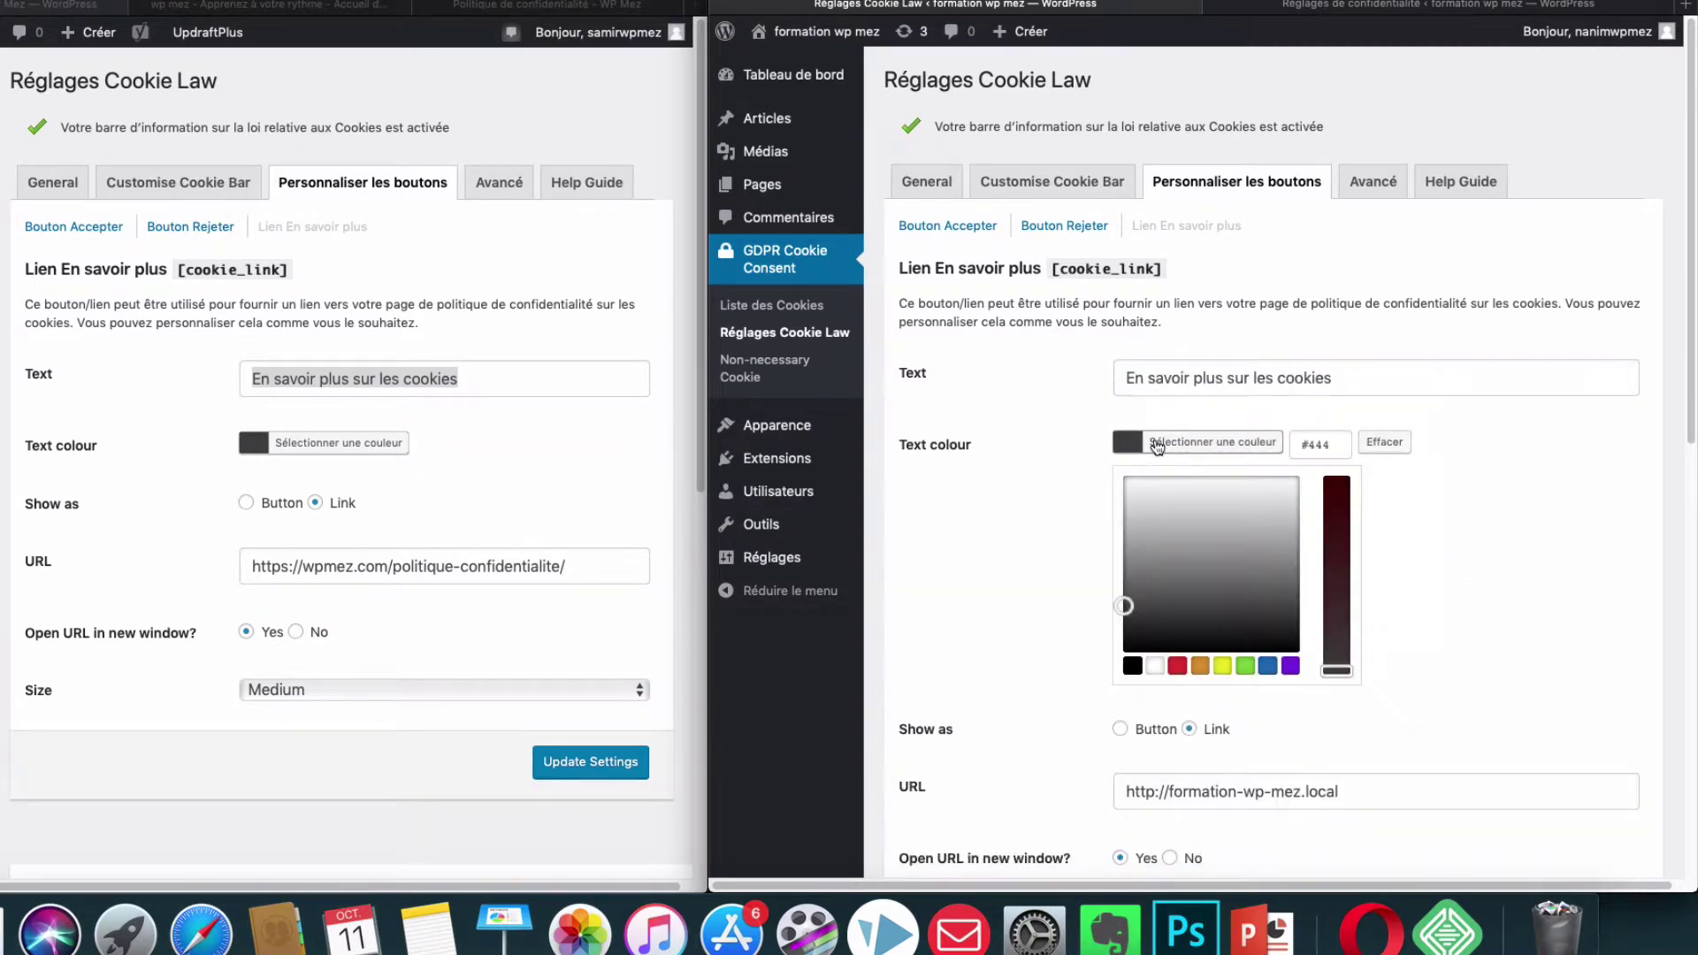
{"action": "left_click", "coordinate": [1144, 447]}
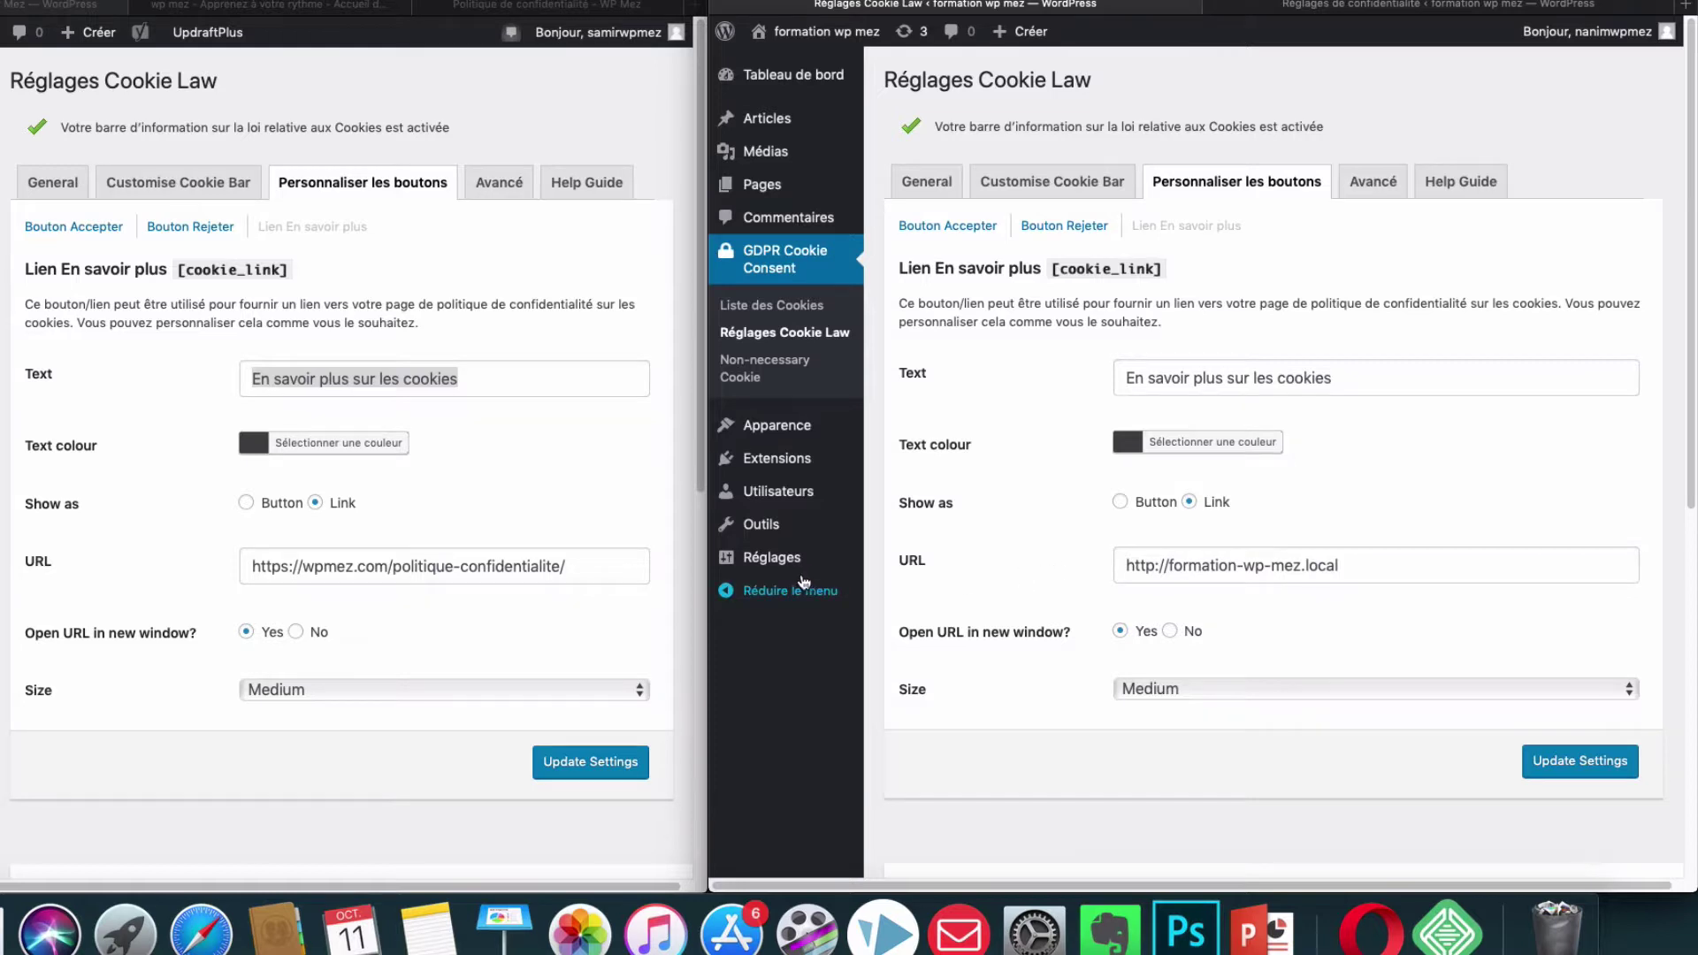
Step: Create a new privacy policy page from the site's Confidentialité settings
{"action": "mouse_move", "coordinate": [796, 569]}
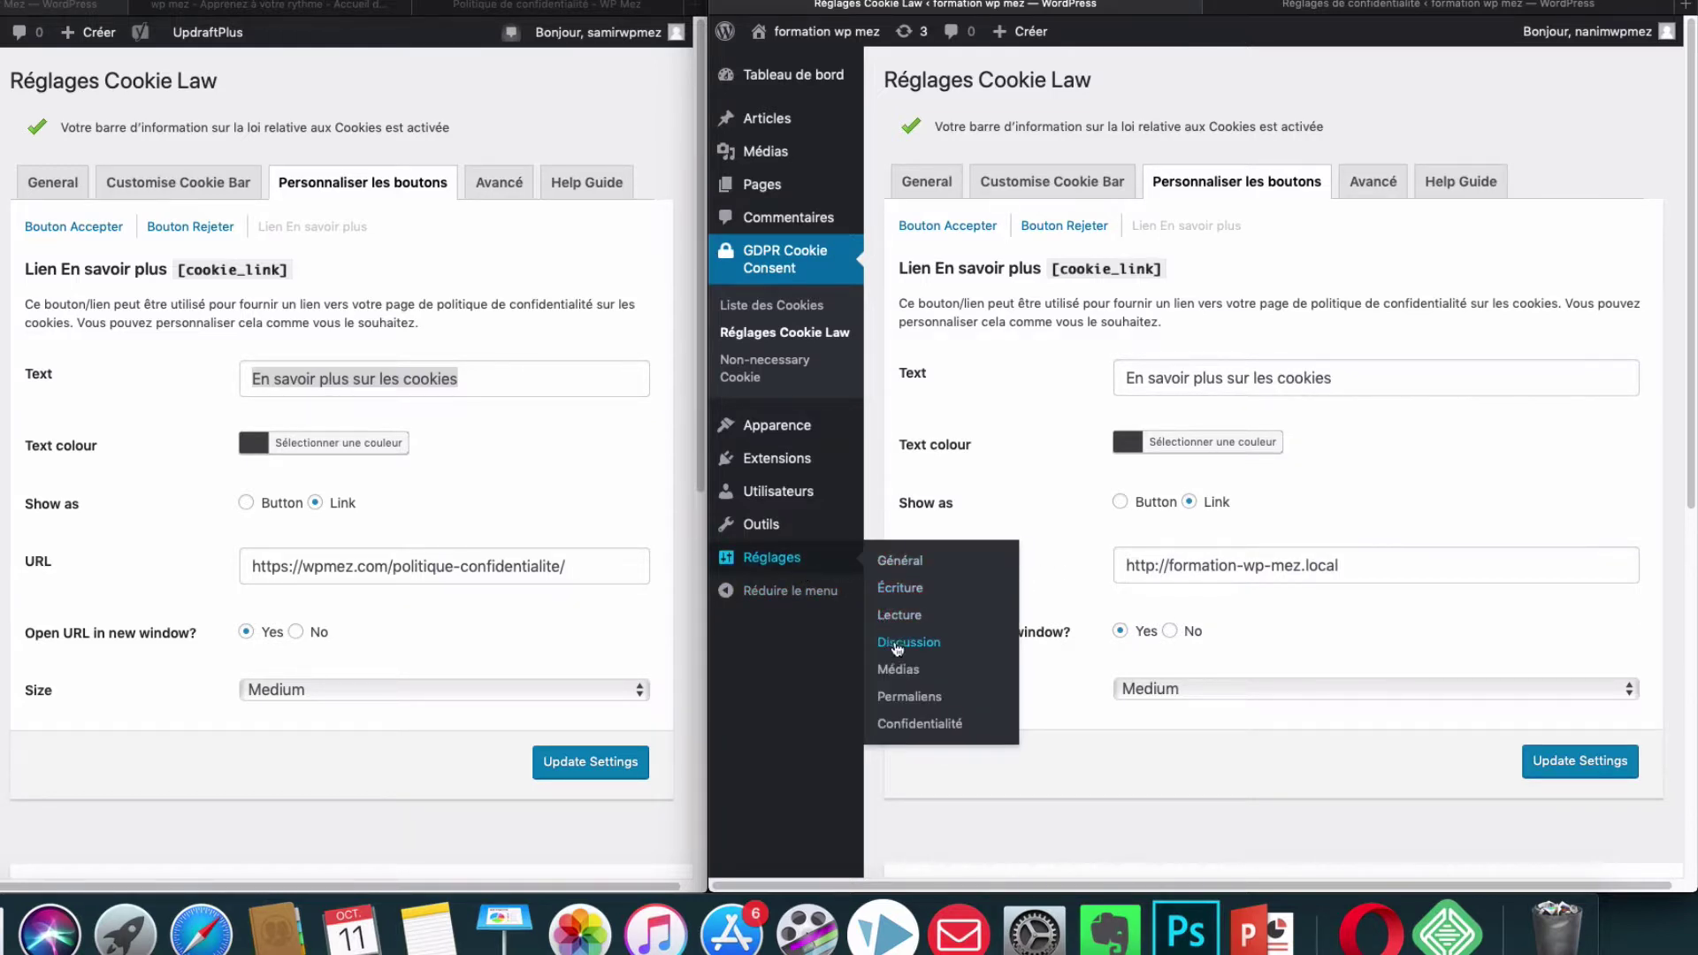
{"action": "left_click", "coordinate": [941, 735]}
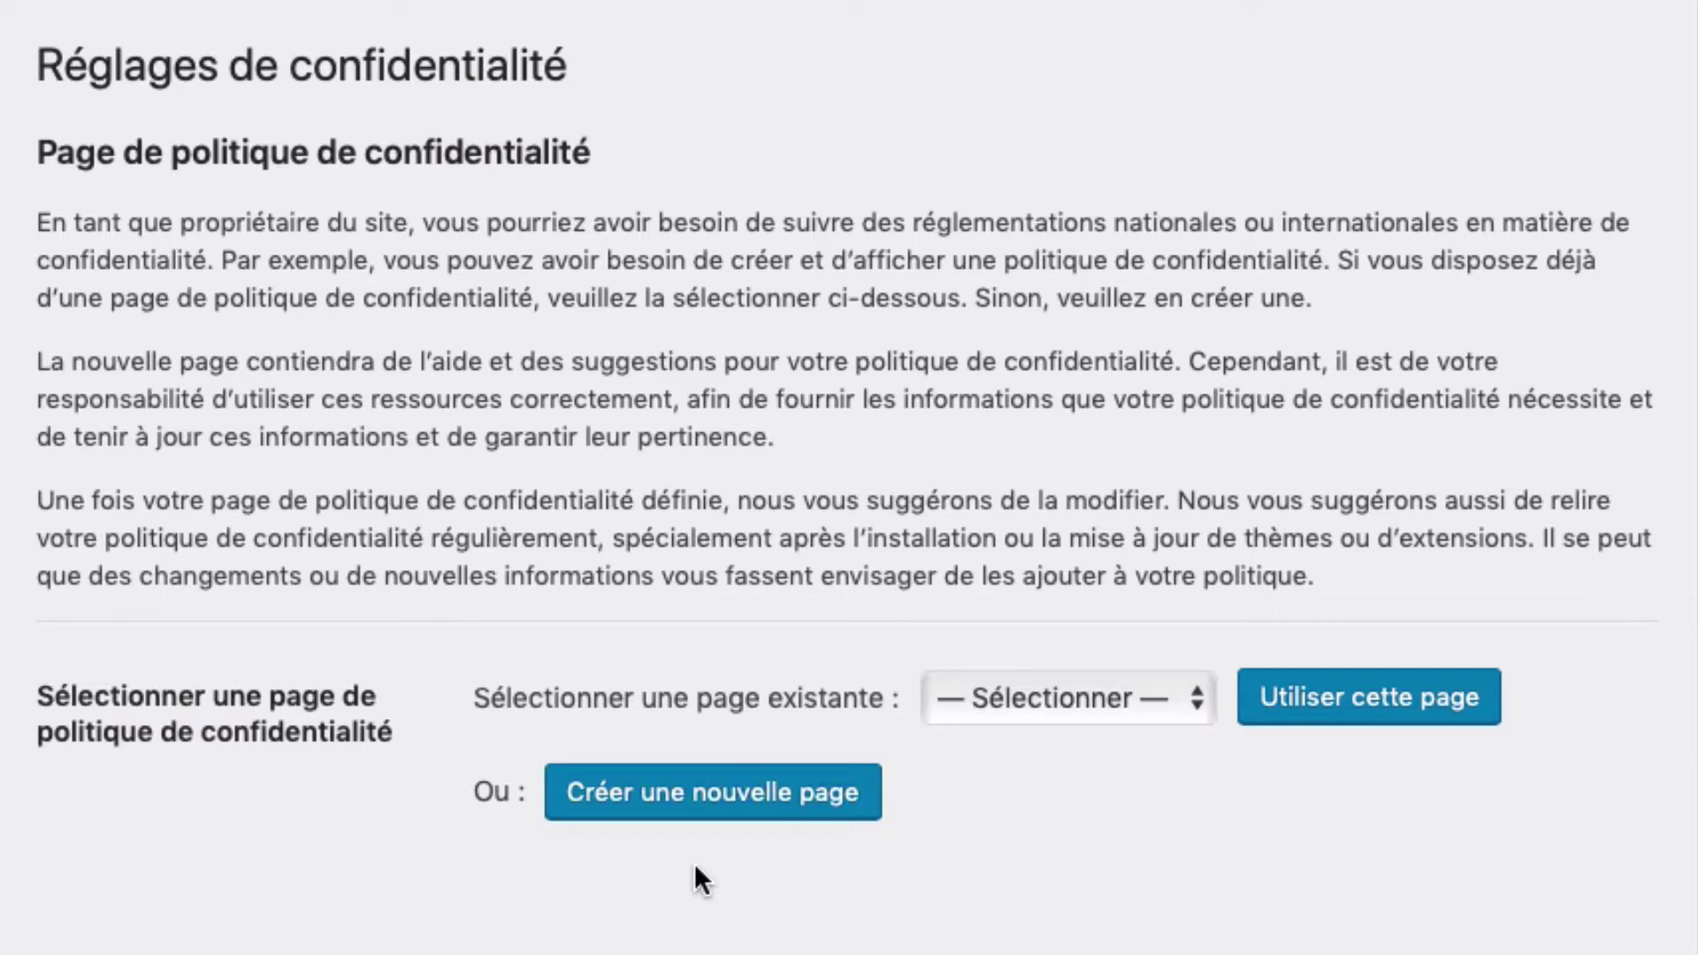
{"action": "left_click", "coordinate": [659, 809]}
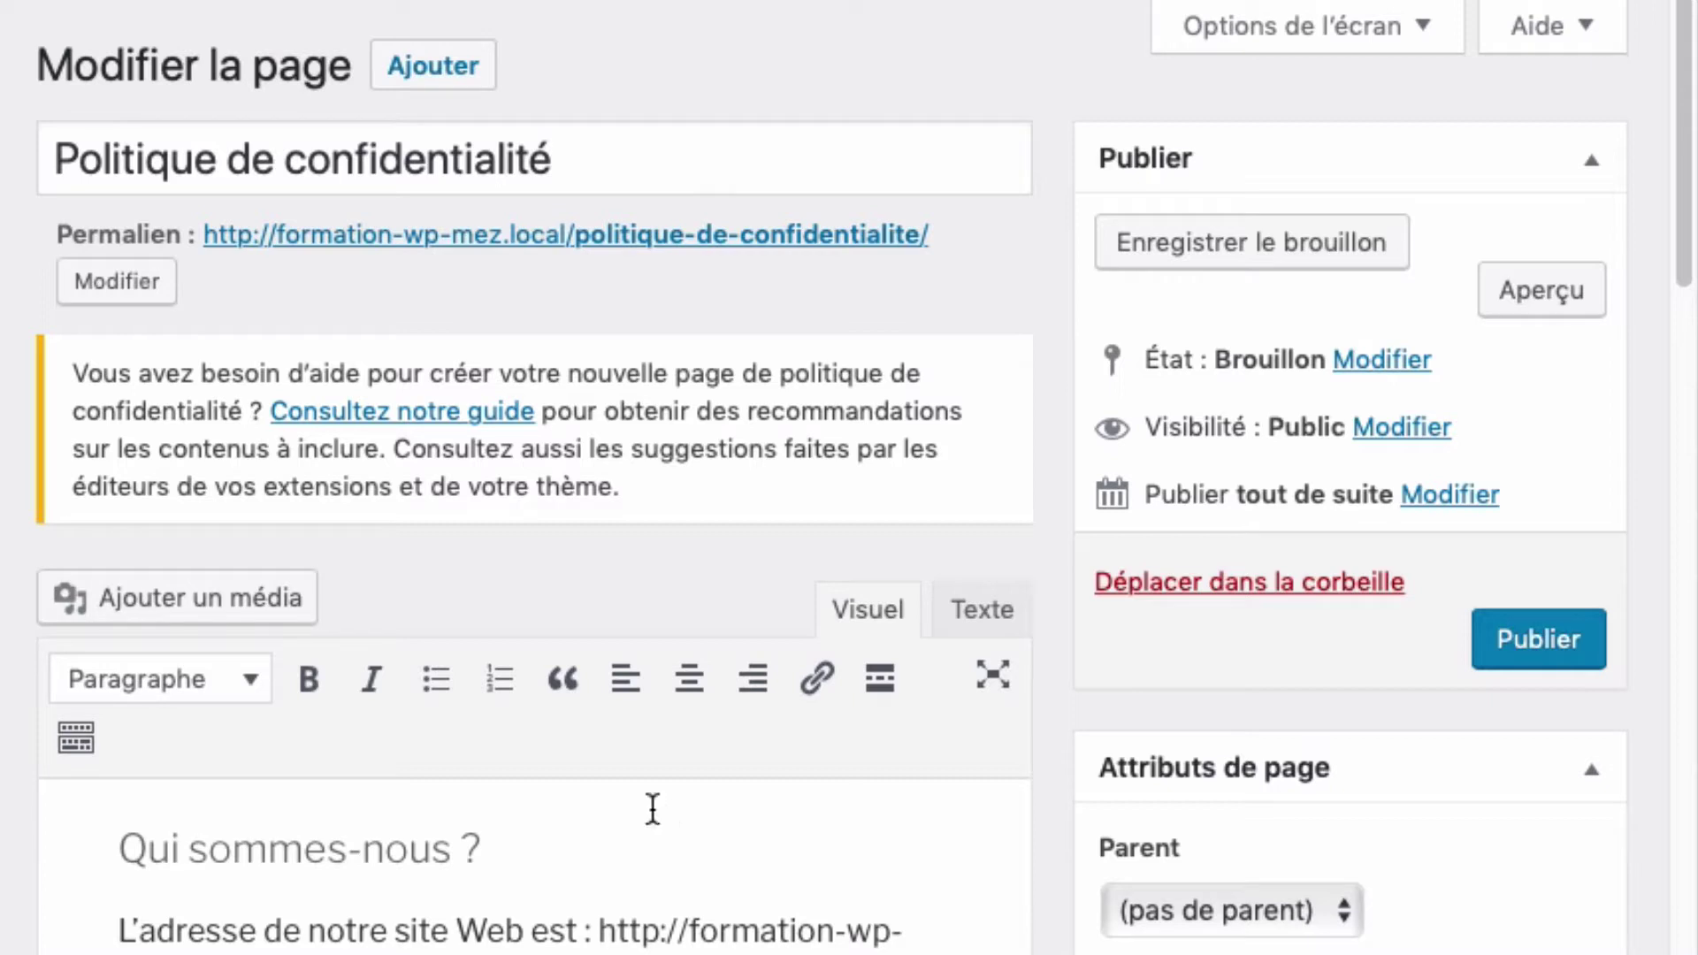
Step: Review the suggested text of the new Politique de confidentialité page, from "Qui sommes-nous ?" through the data retention section
{"action": "scroll", "coordinate": [638, 846], "scroll_direction": "down", "scroll_amount": 1}
{"action": "scroll", "coordinate": [638, 846], "scroll_direction": "down", "scroll_amount": 3}
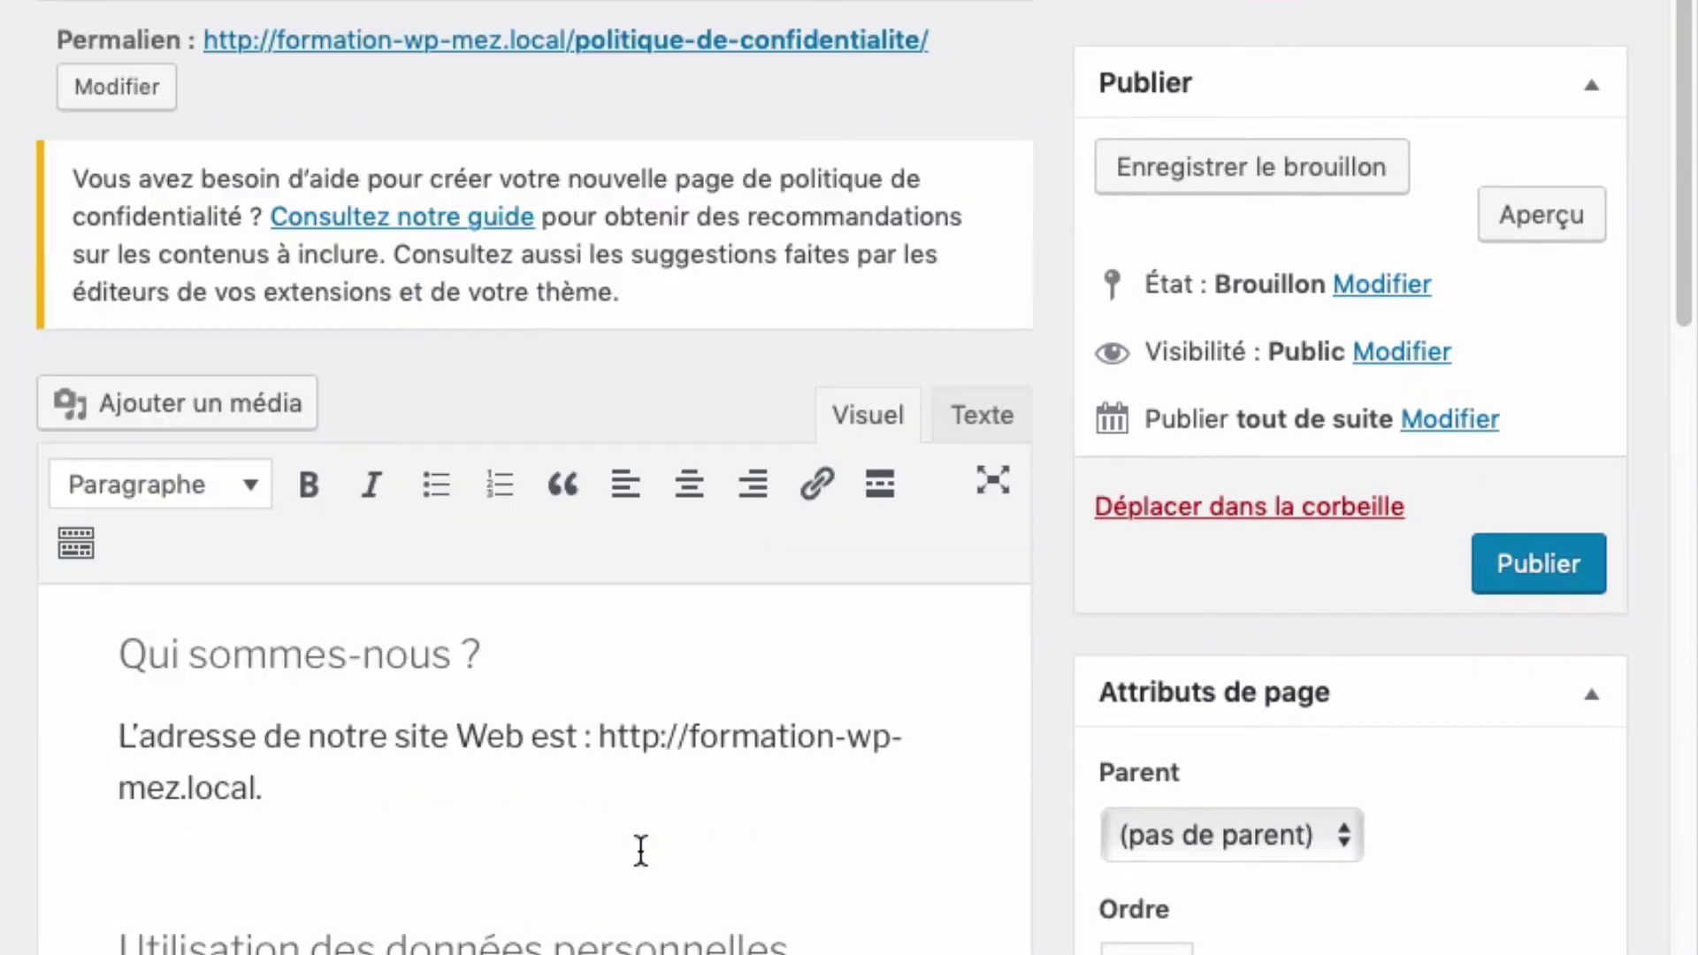
{"action": "scroll", "coordinate": [641, 851], "scroll_direction": "down", "scroll_amount": 2}
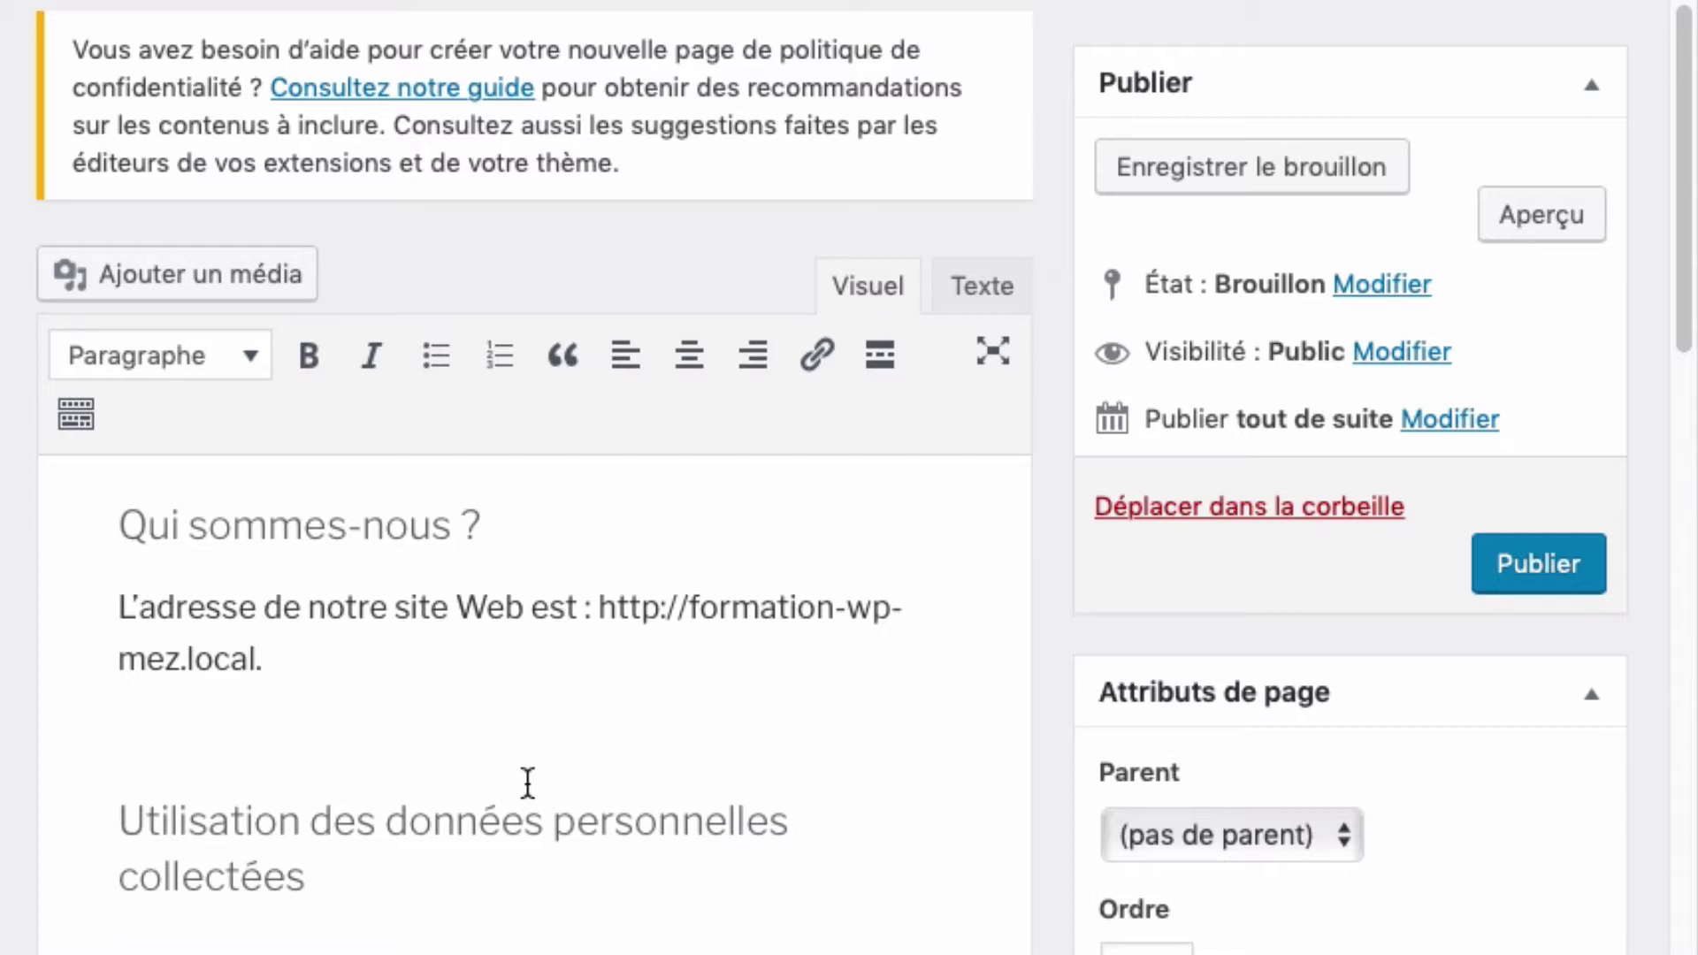
{"action": "scroll", "coordinate": [528, 783], "scroll_direction": "down", "scroll_amount": 1}
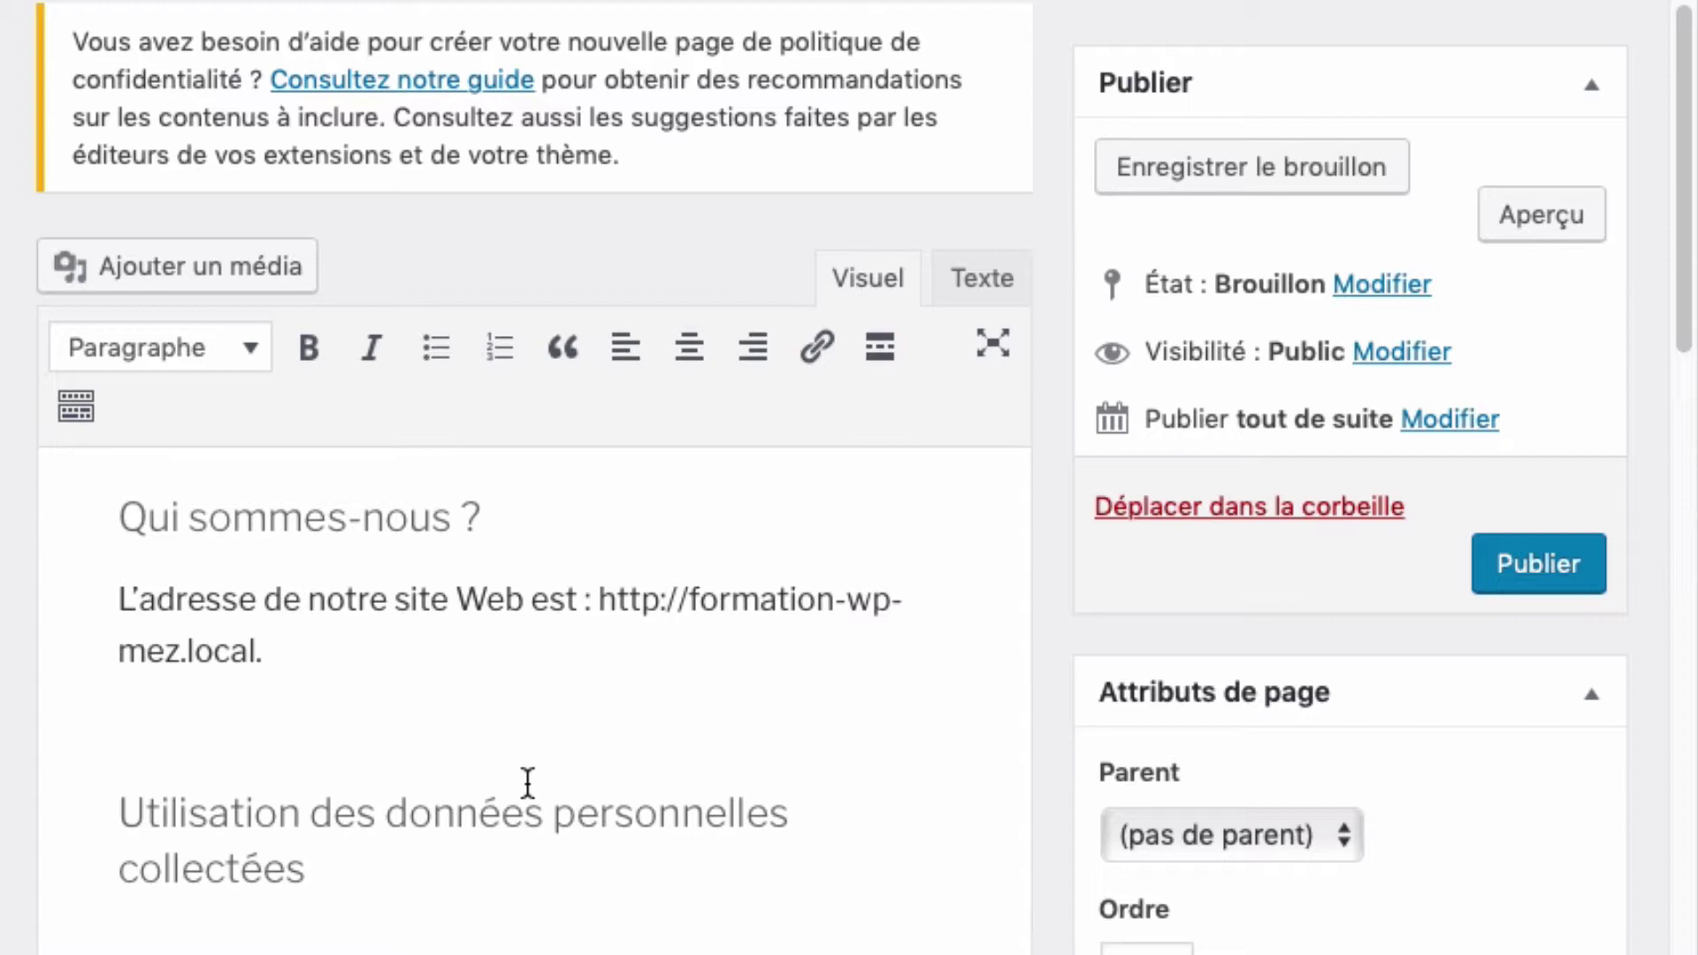
{"action": "scroll", "coordinate": [533, 778], "scroll_direction": "down", "scroll_amount": 1}
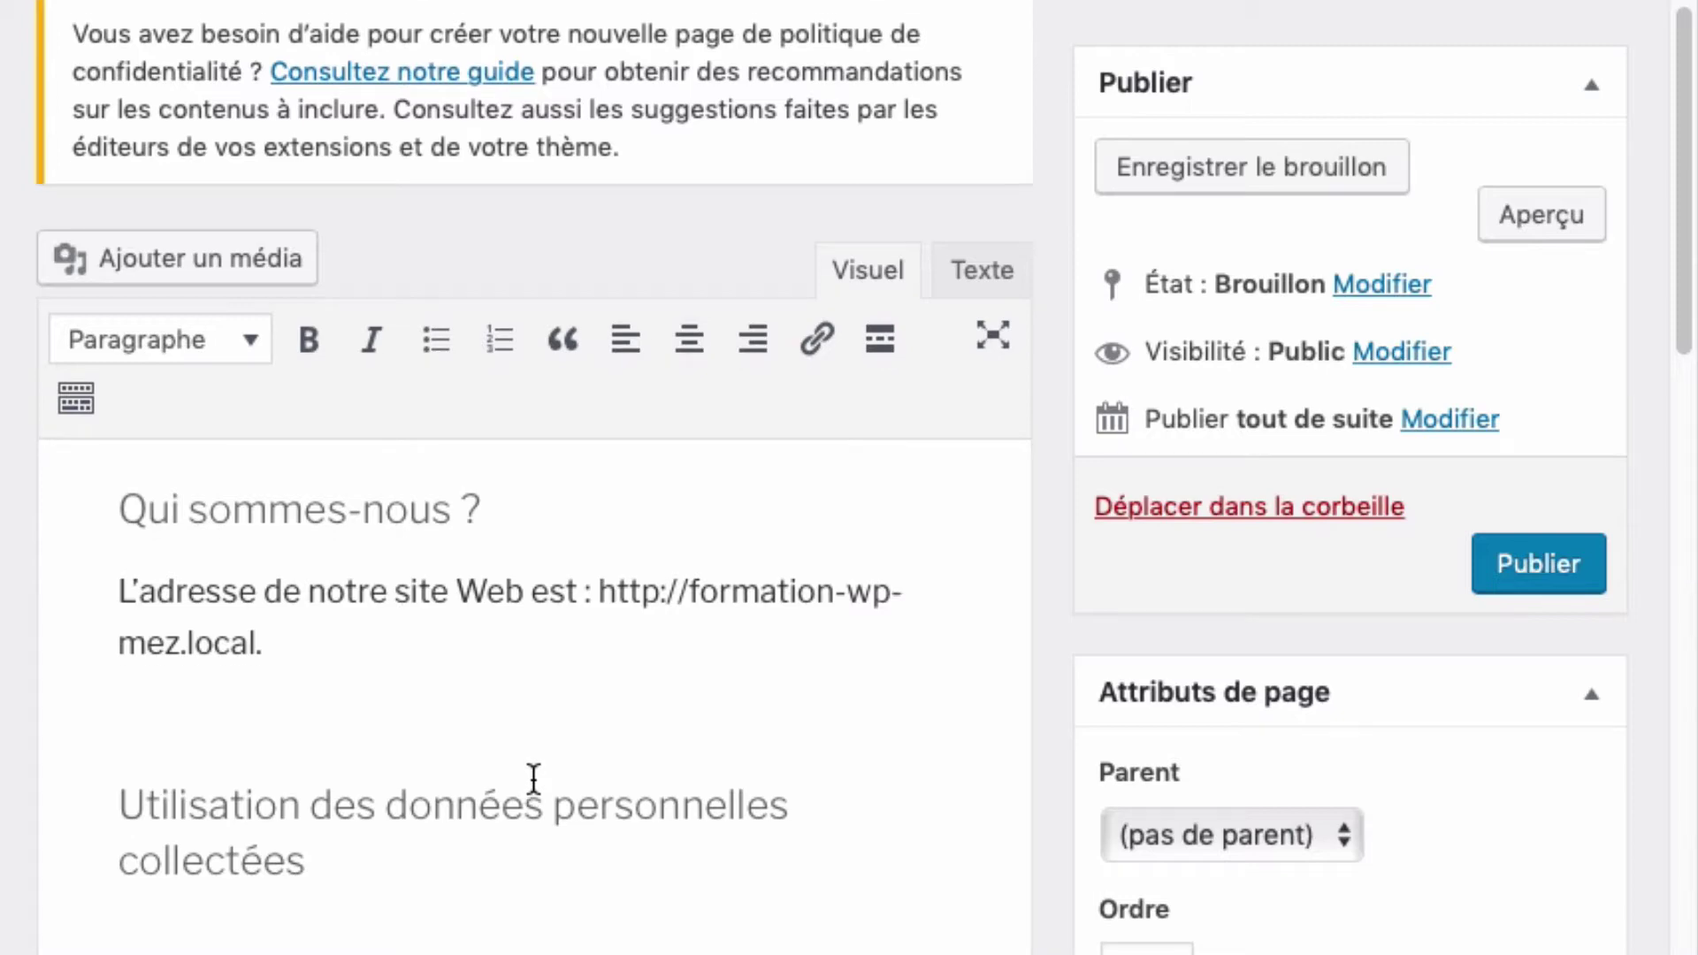
{"action": "scroll", "coordinate": [533, 778], "scroll_direction": "down", "scroll_amount": 10}
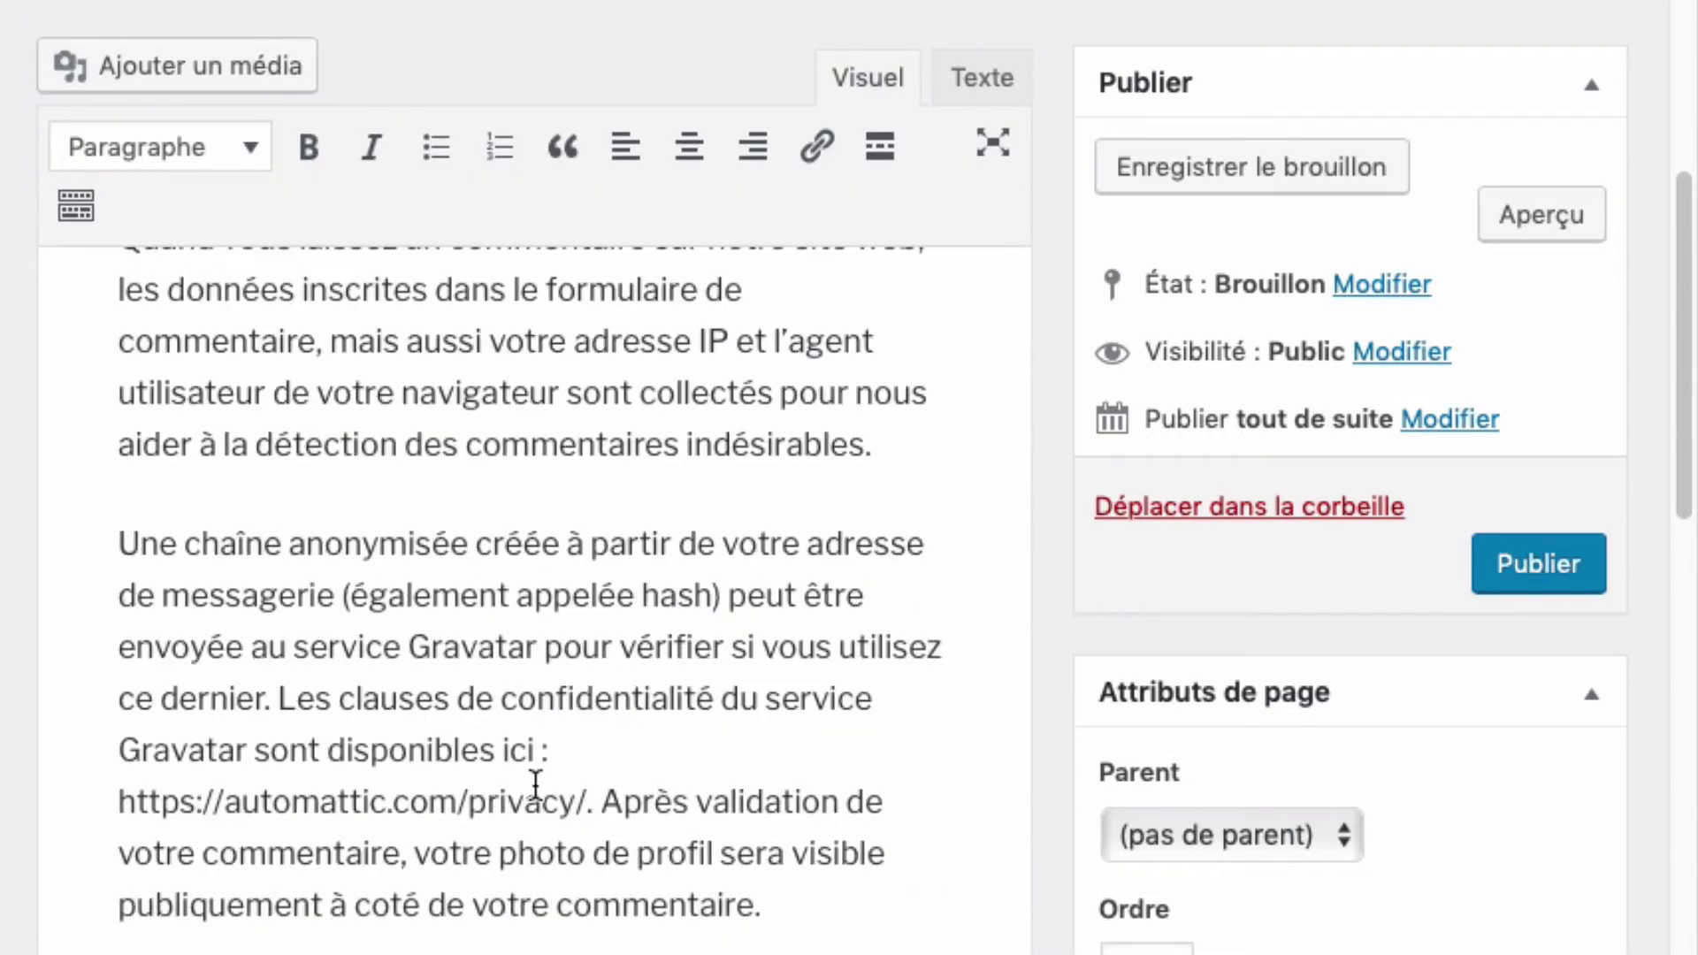
{"action": "scroll", "coordinate": [536, 783], "scroll_direction": "down", "scroll_amount": 15}
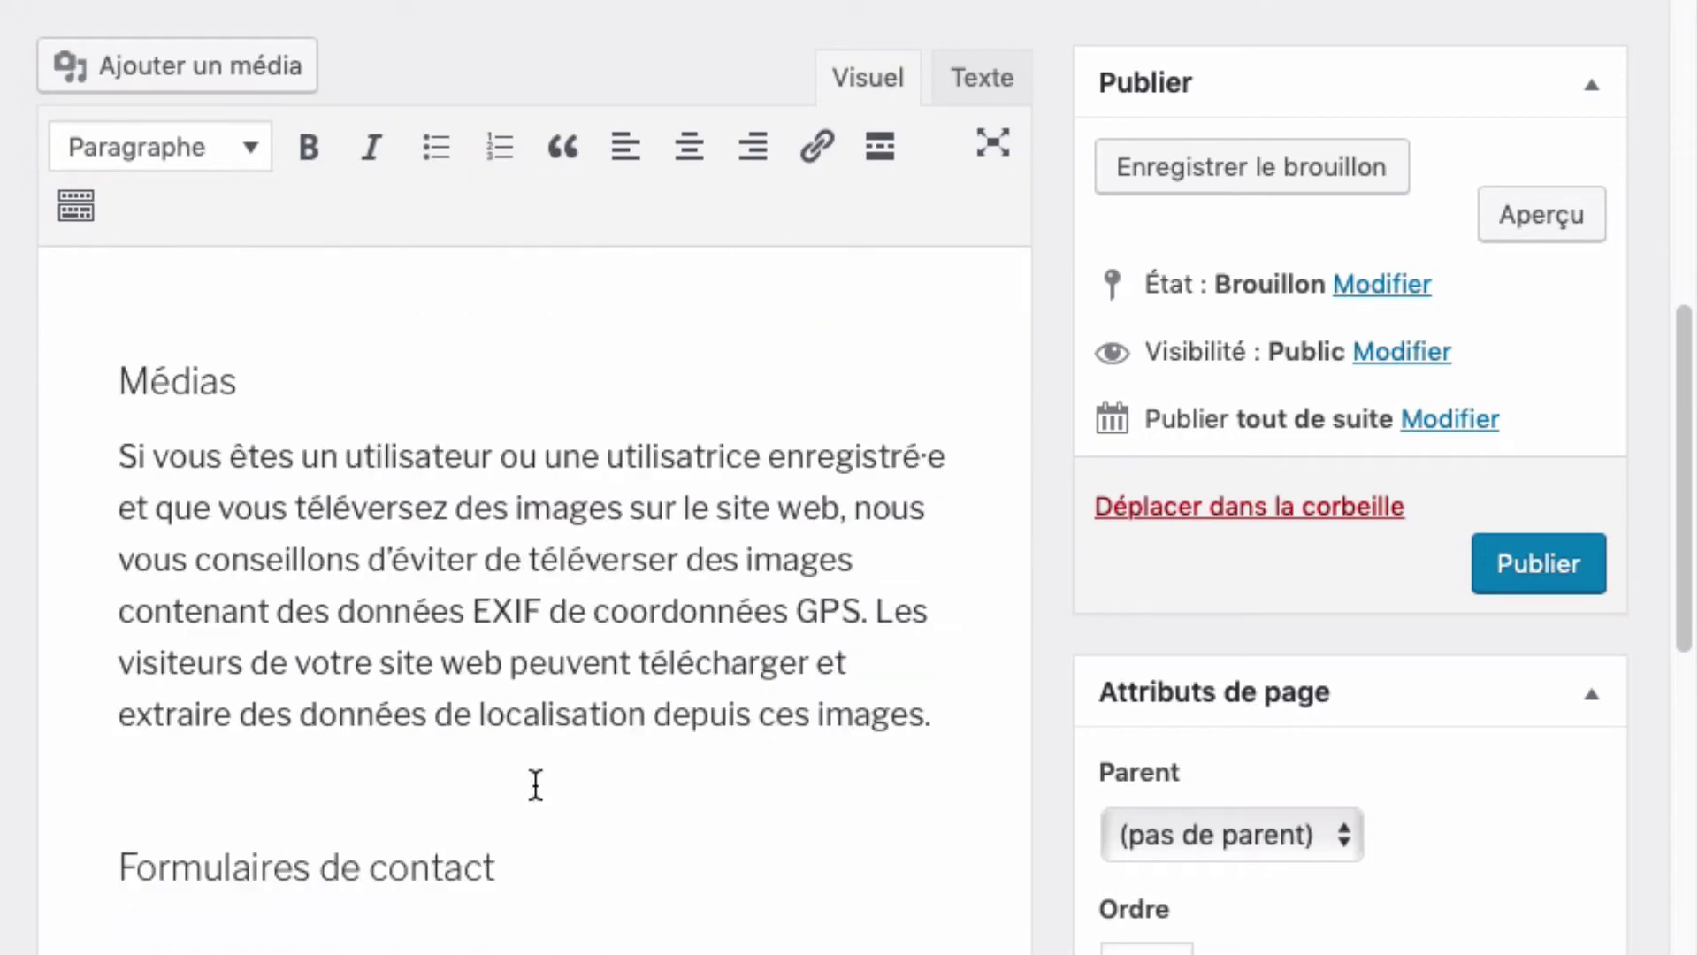
{"action": "scroll", "coordinate": [535, 783], "scroll_direction": "down", "scroll_amount": 15}
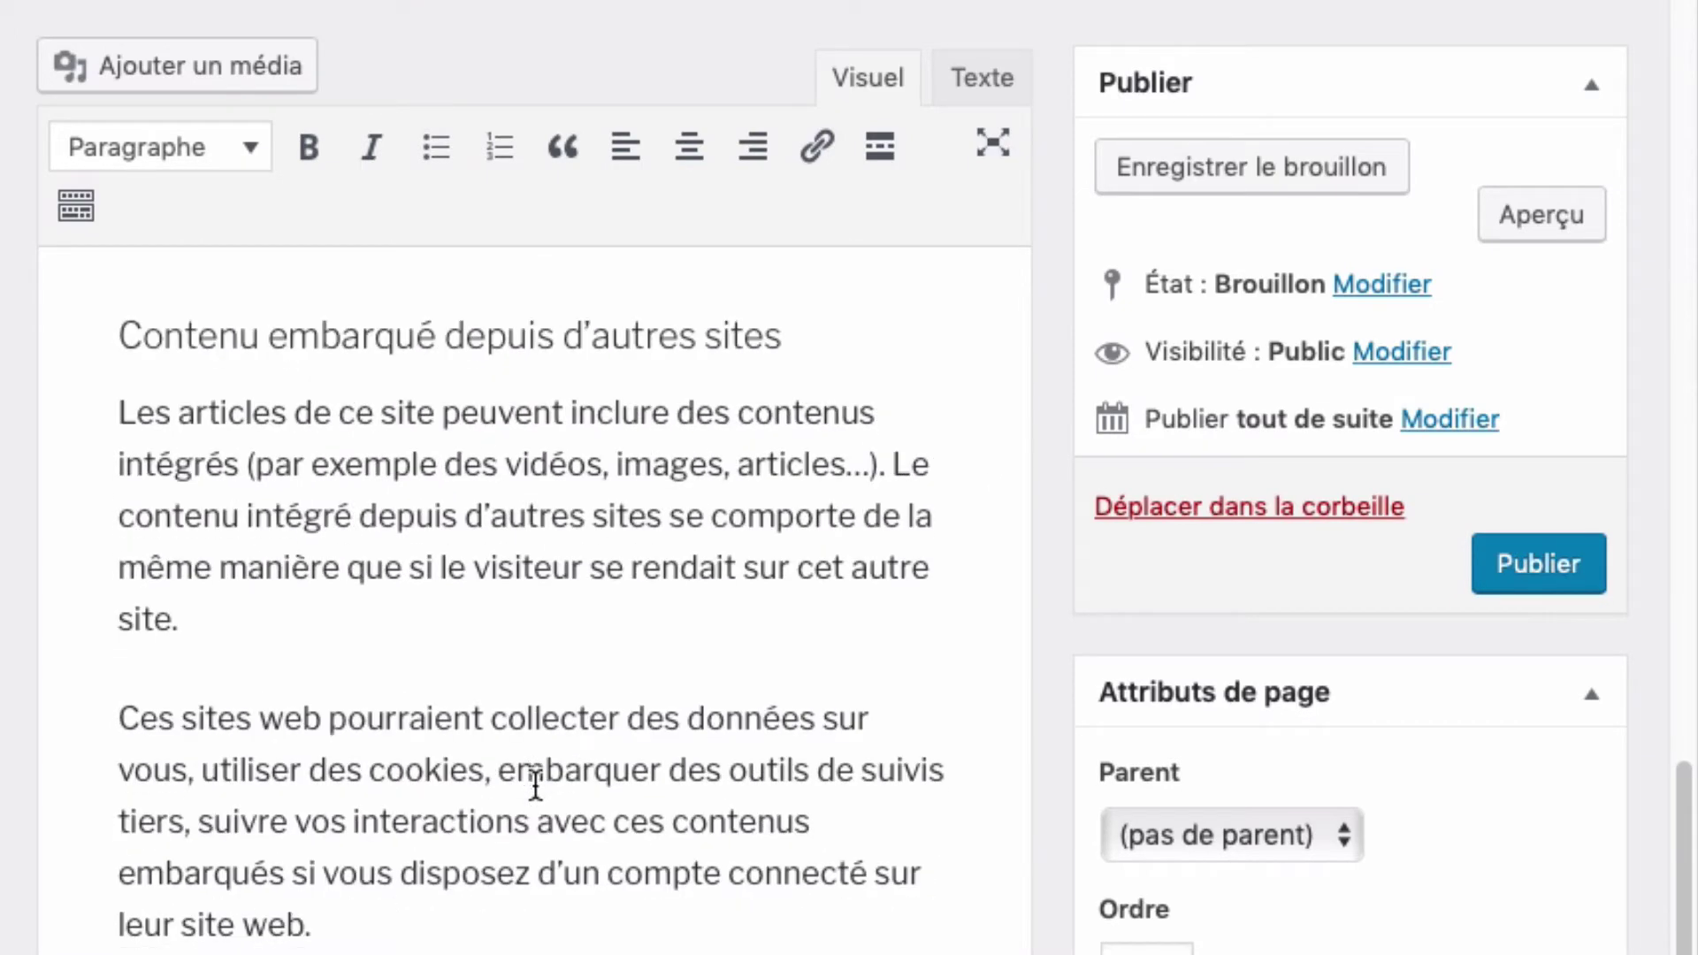
{"action": "scroll", "coordinate": [535, 784], "scroll_direction": "down", "scroll_amount": 12}
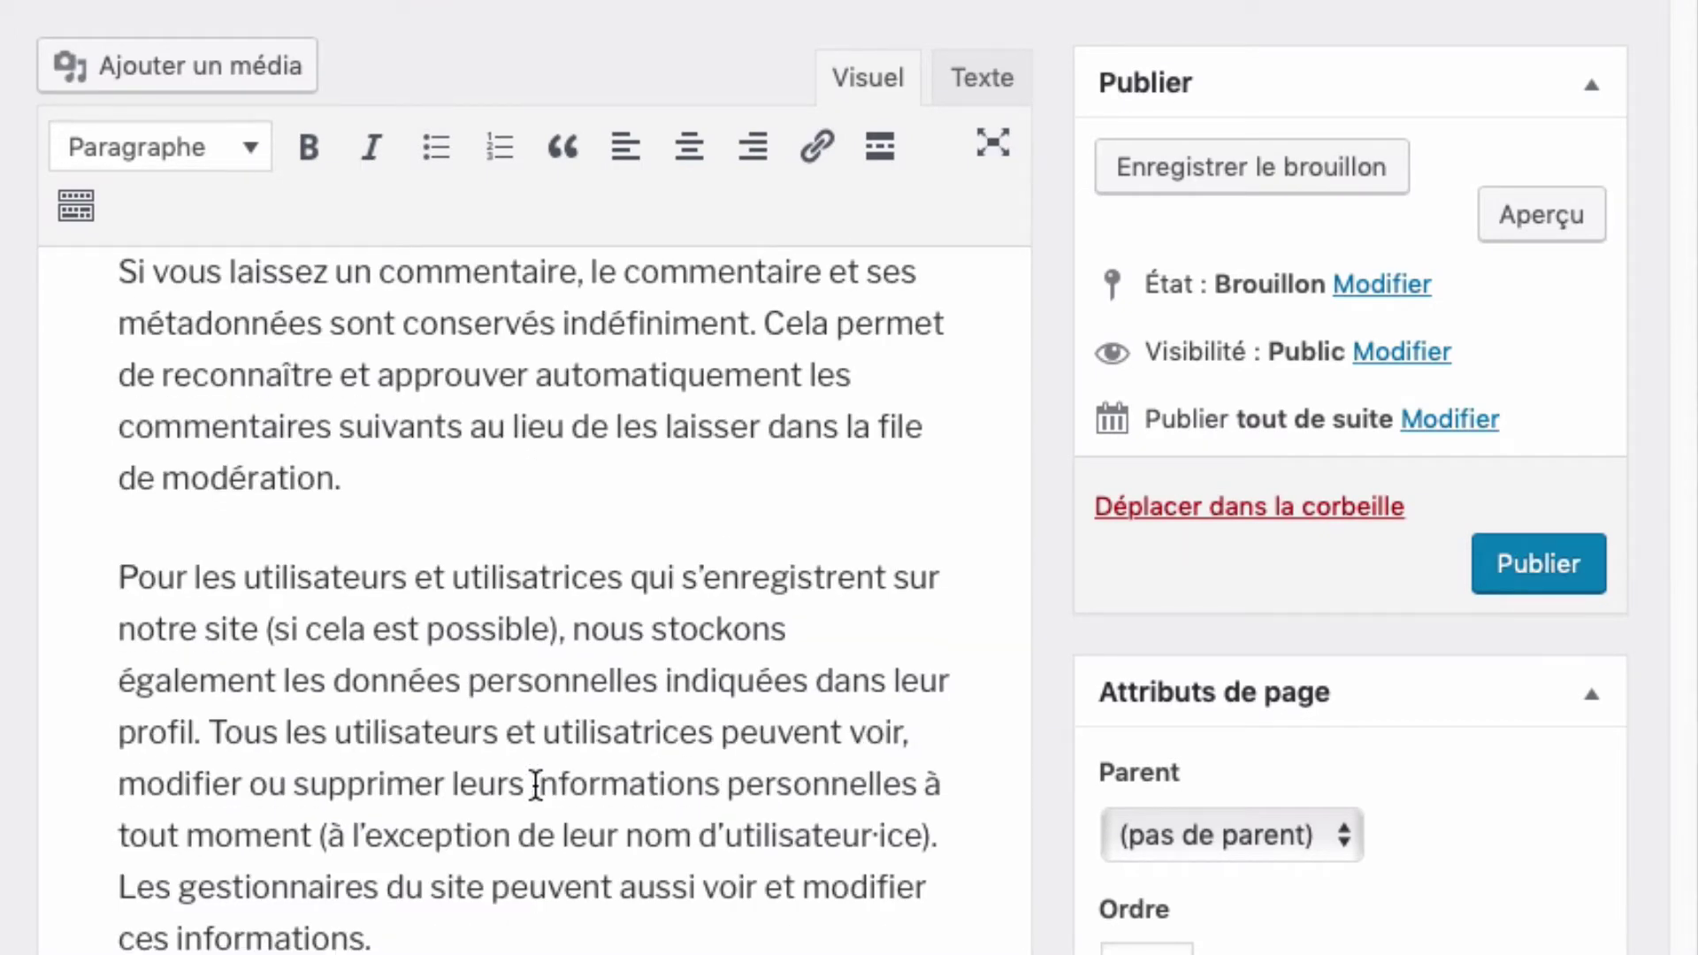
Step: Look over the remaining suggested sections of the Politique de confidentialité page and publish it
{"action": "scroll", "coordinate": [535, 784], "scroll_direction": "down", "scroll_amount": 15}
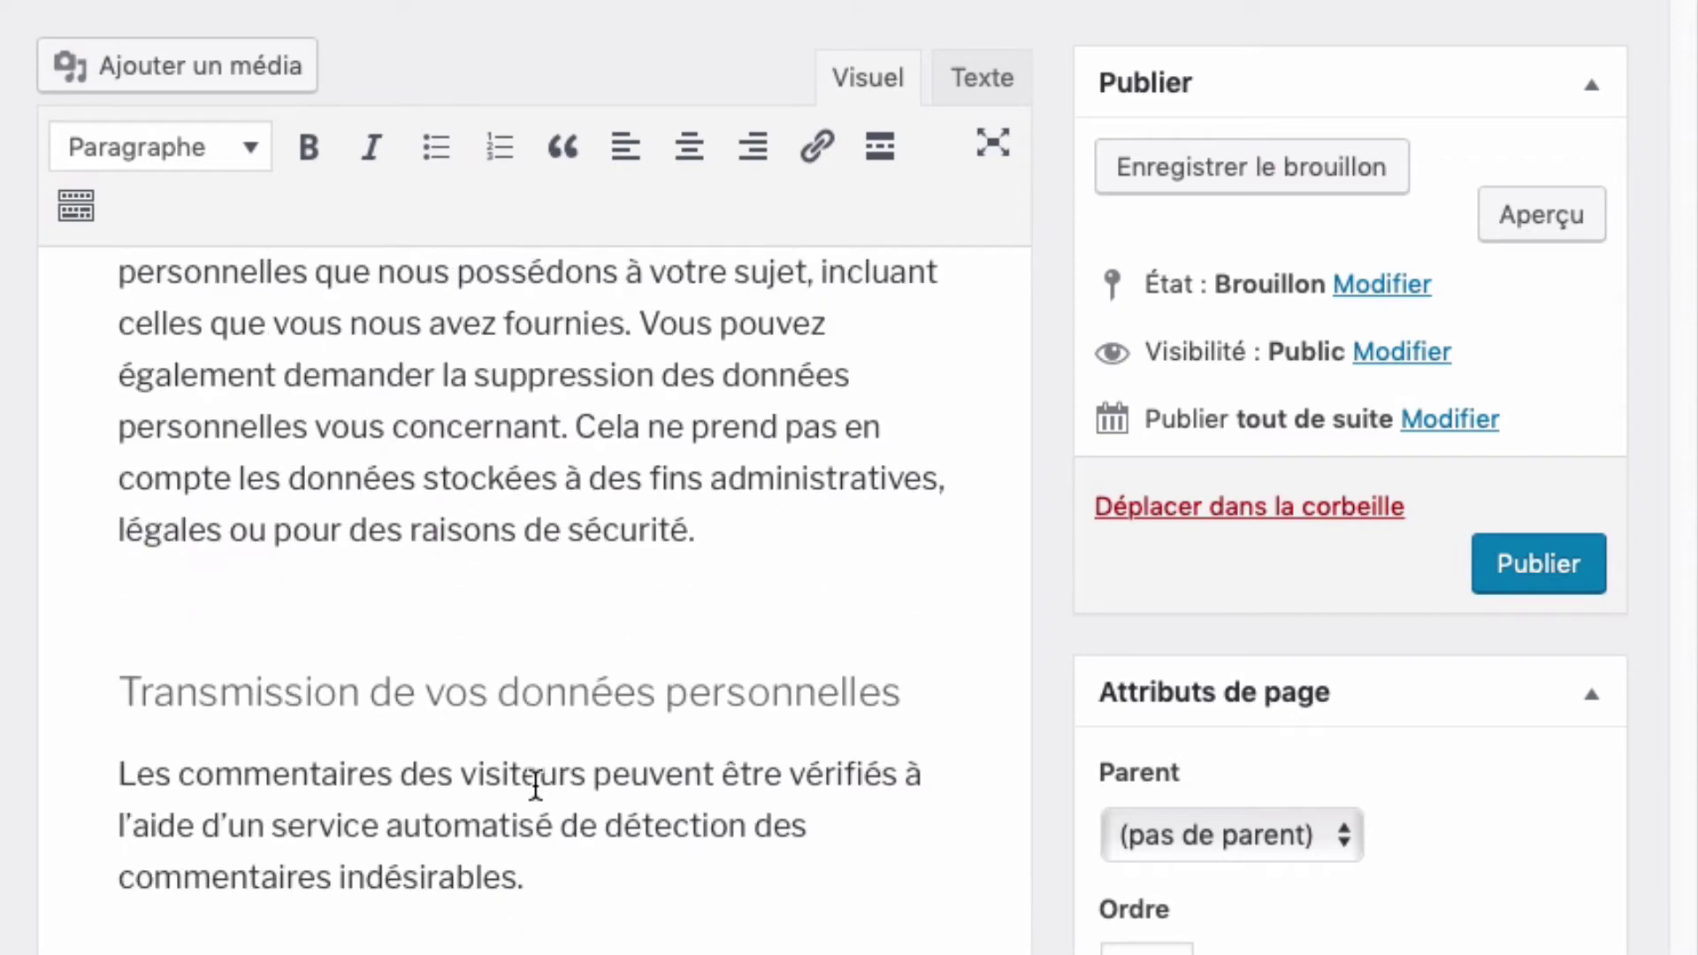
{"action": "scroll", "coordinate": [536, 784], "scroll_direction": "down", "scroll_amount": 6}
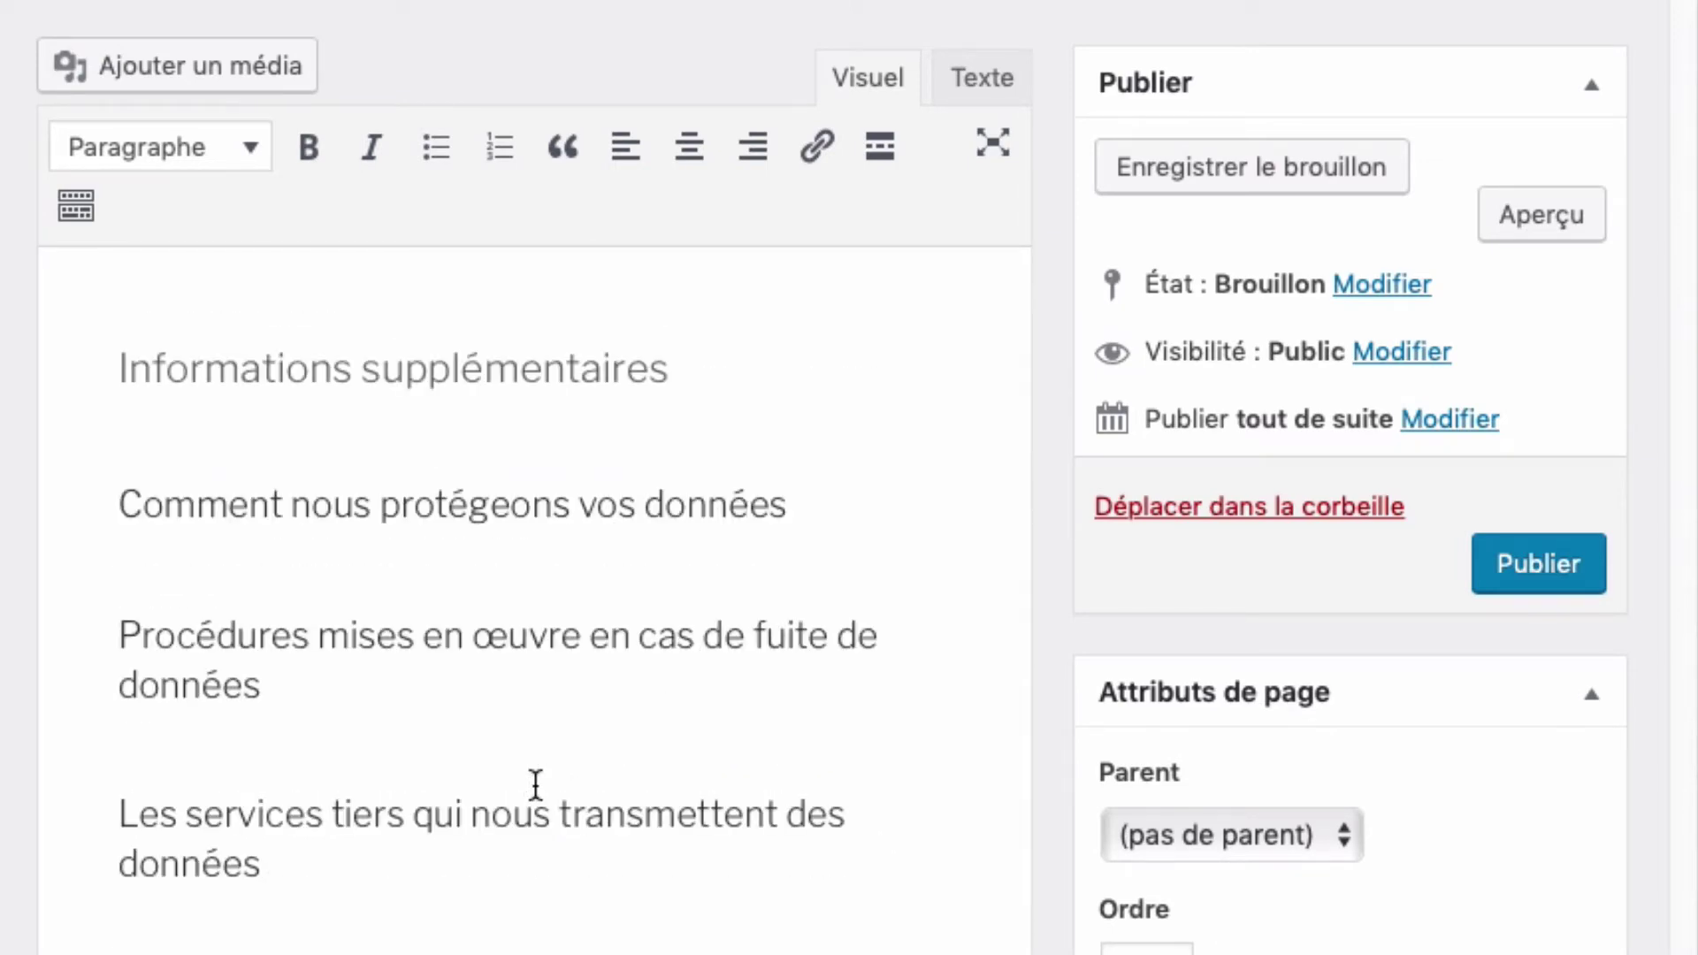
{"action": "scroll", "coordinate": [536, 783], "scroll_direction": "up", "scroll_amount": 10}
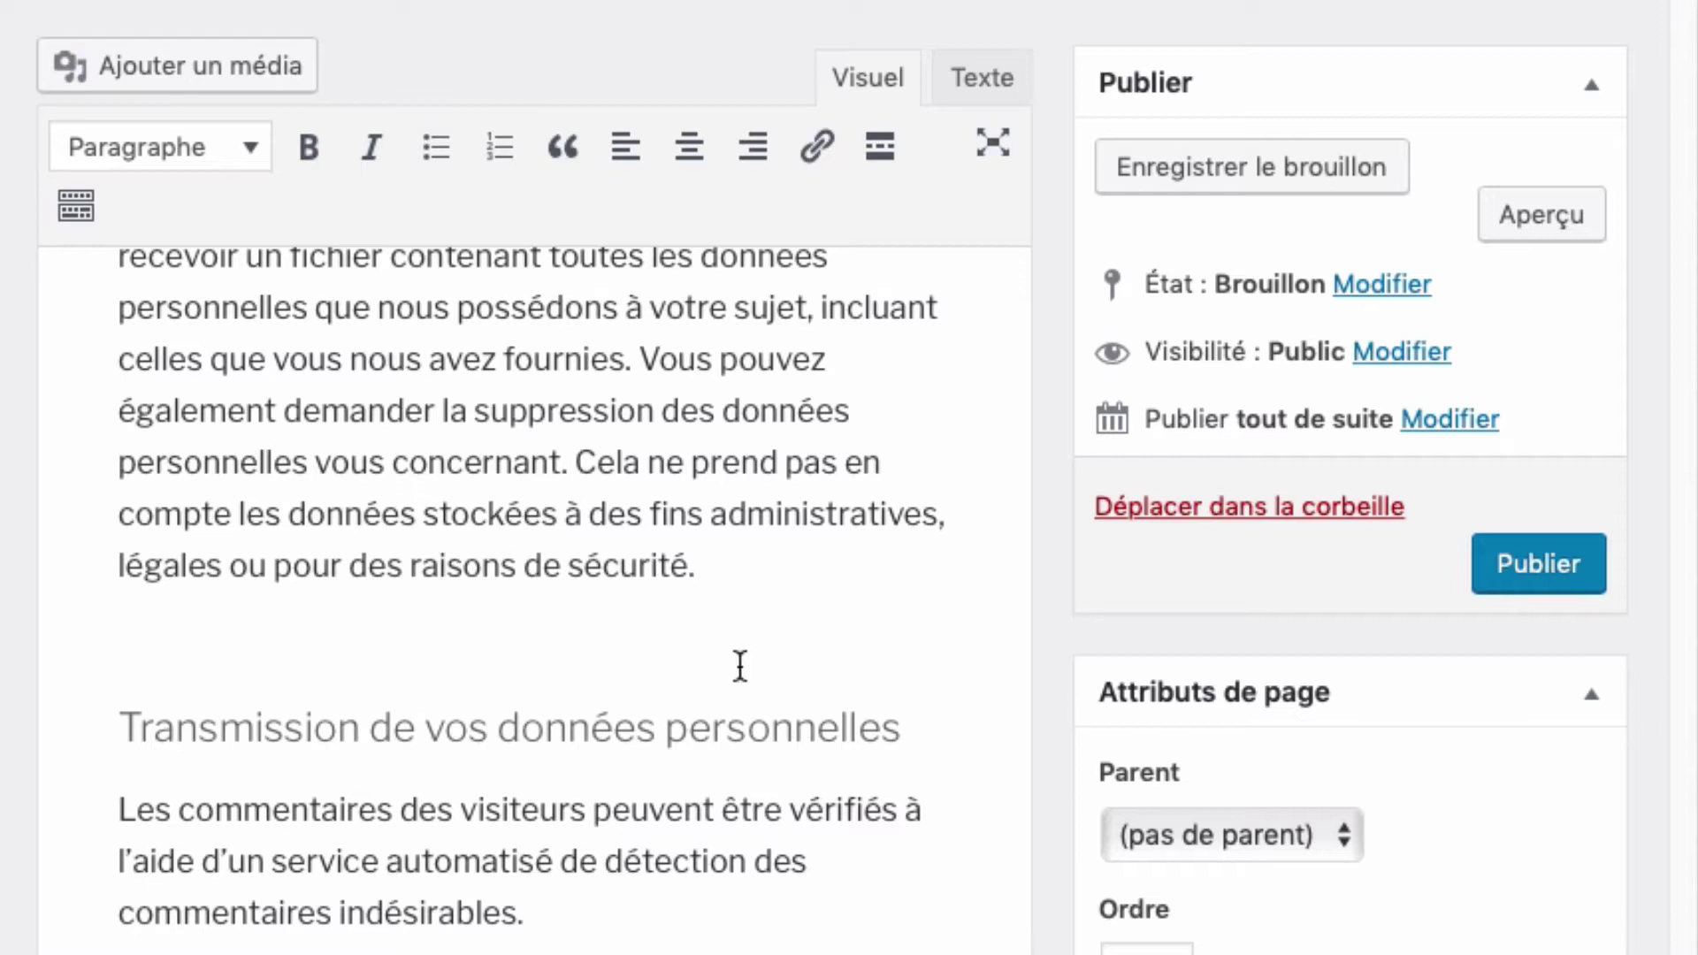
{"action": "left_click", "coordinate": [1531, 584]}
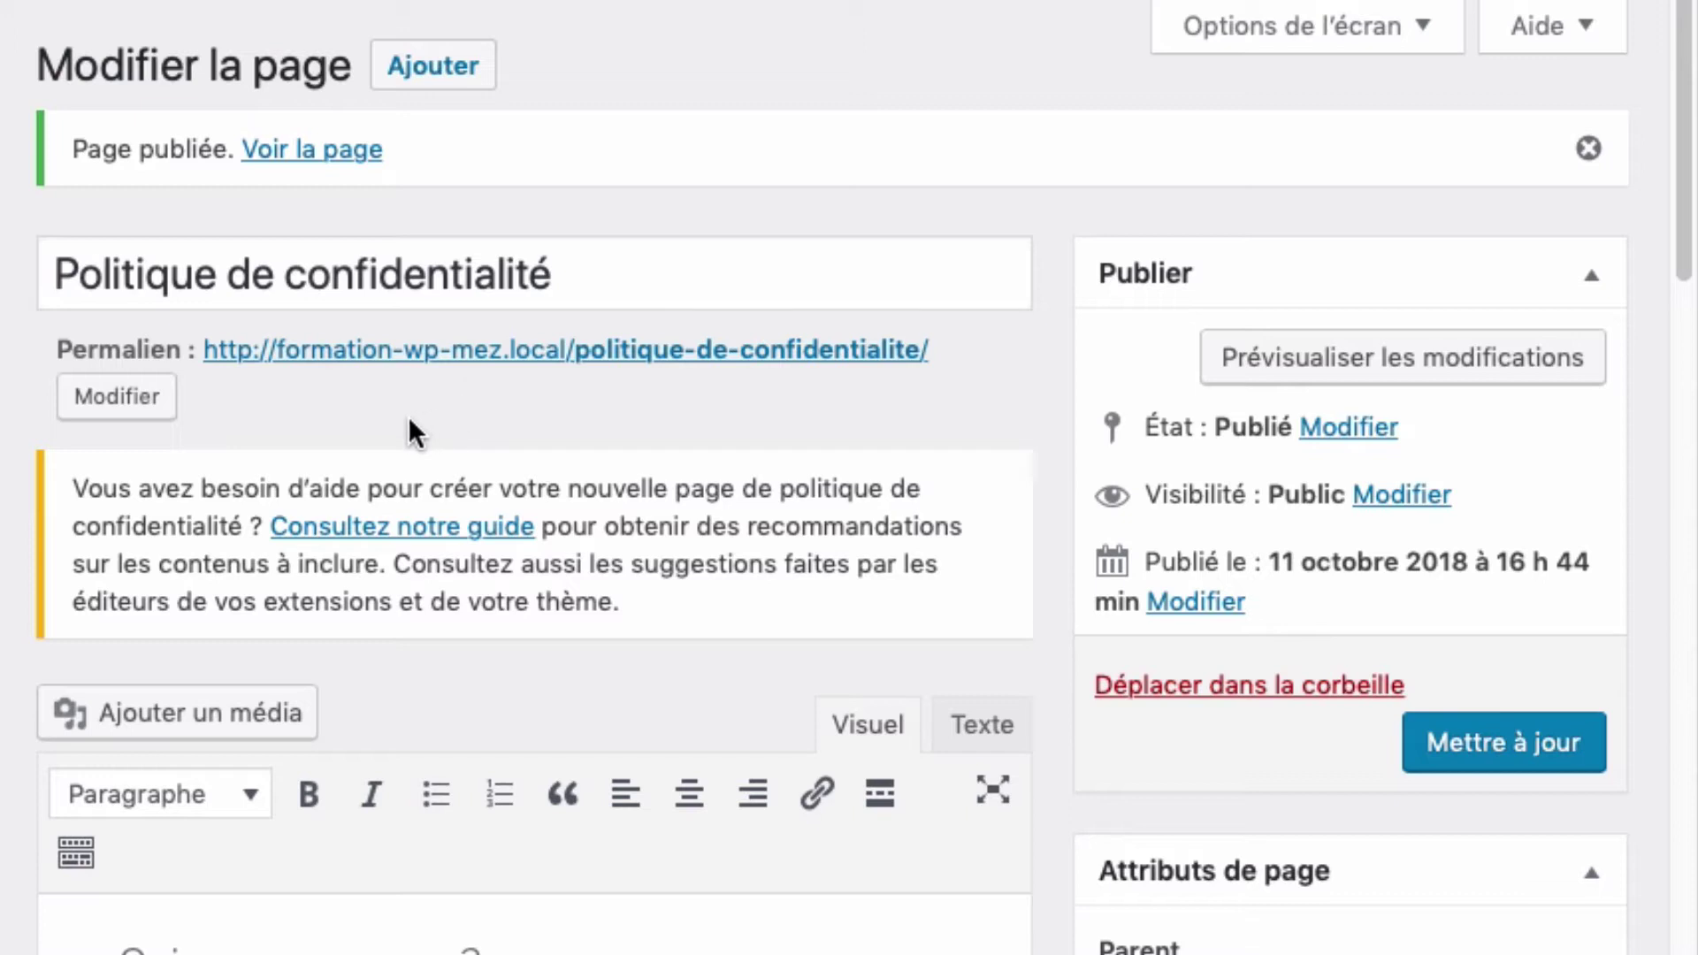
{"action": "right_click", "coordinate": [406, 365]}
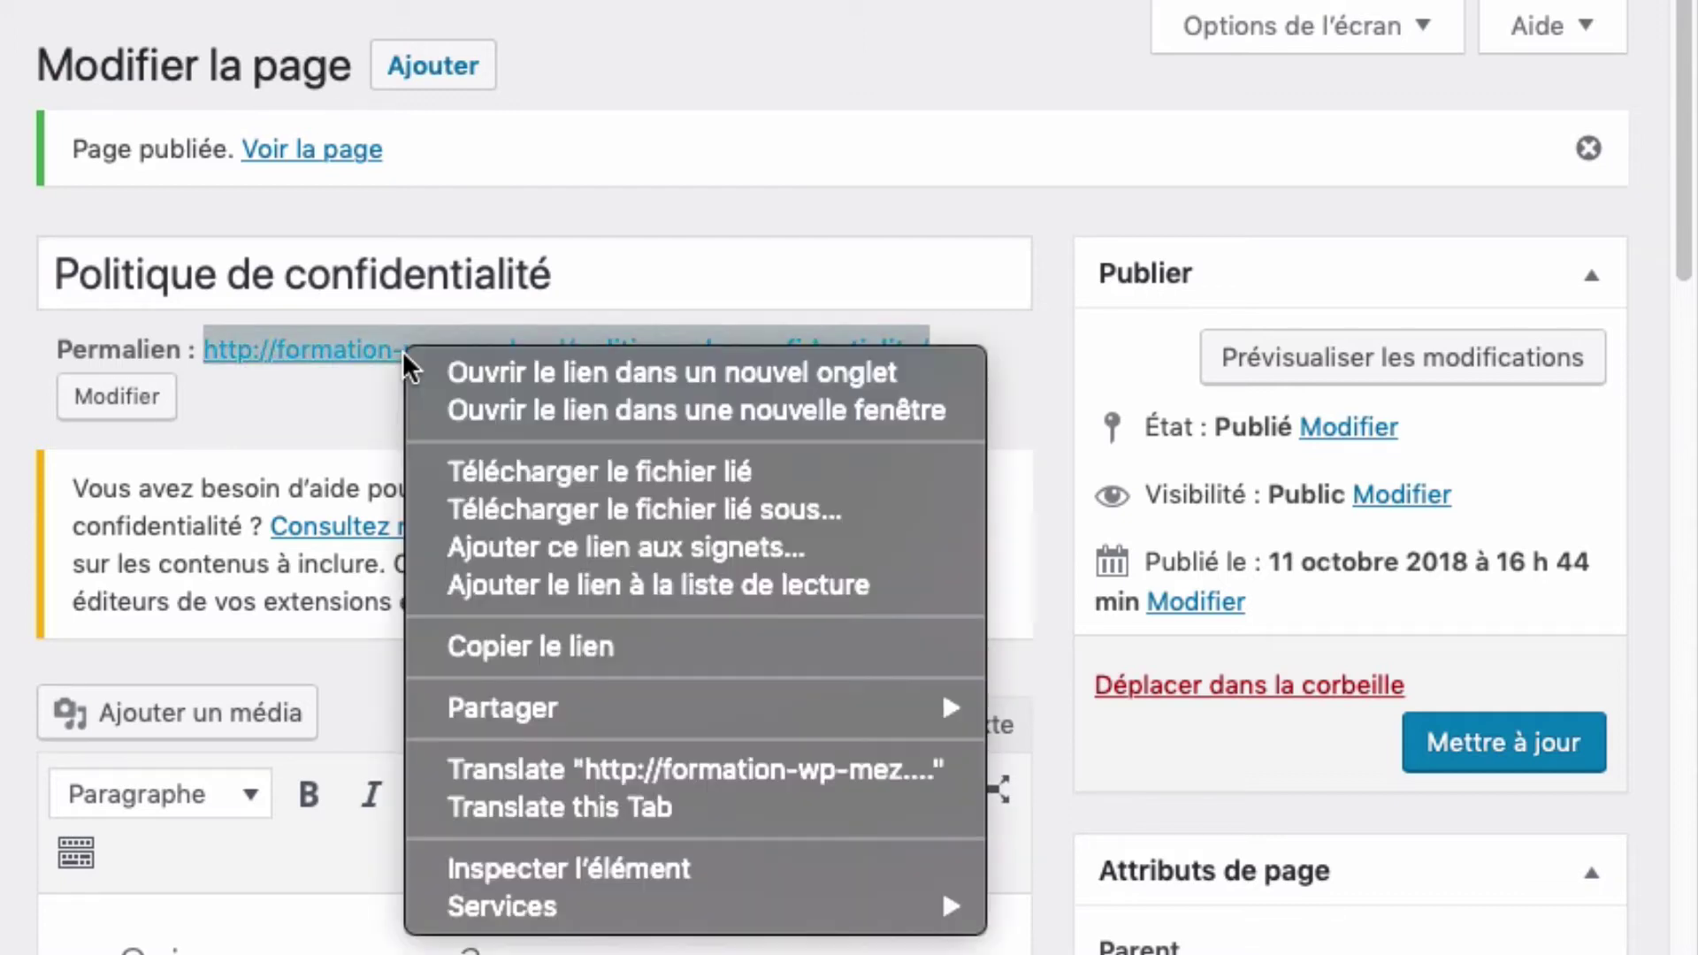
{"action": "left_click", "coordinate": [566, 646]}
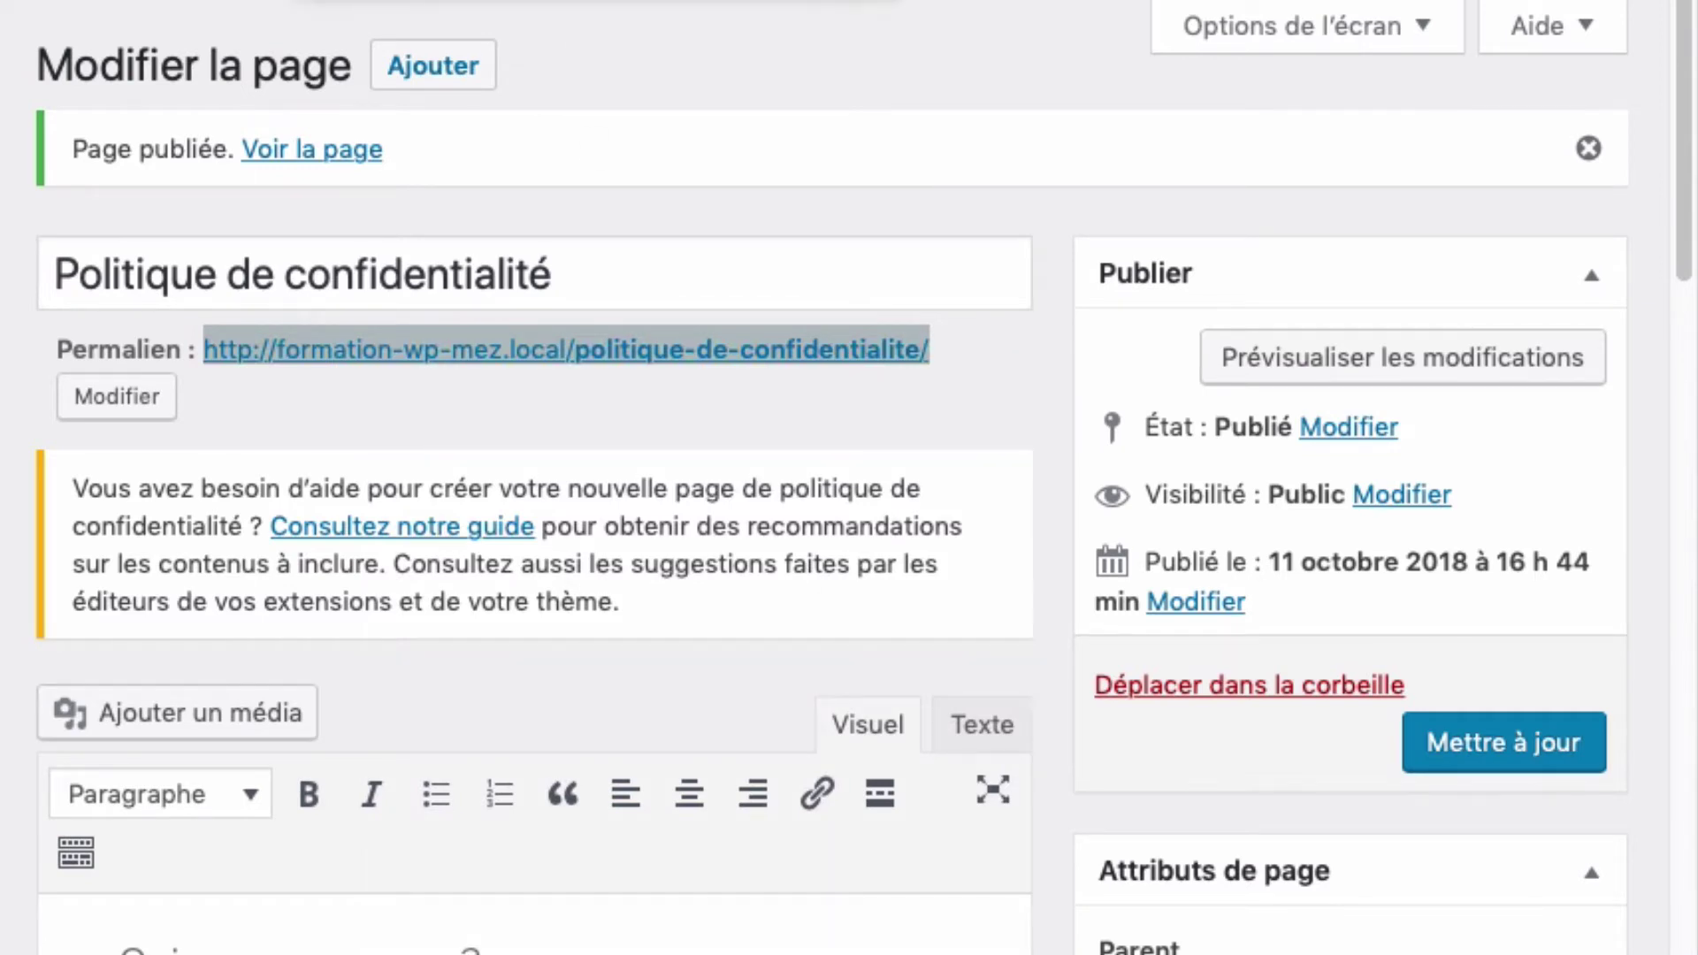
{"action": "left_click", "coordinate": [349, 1]}
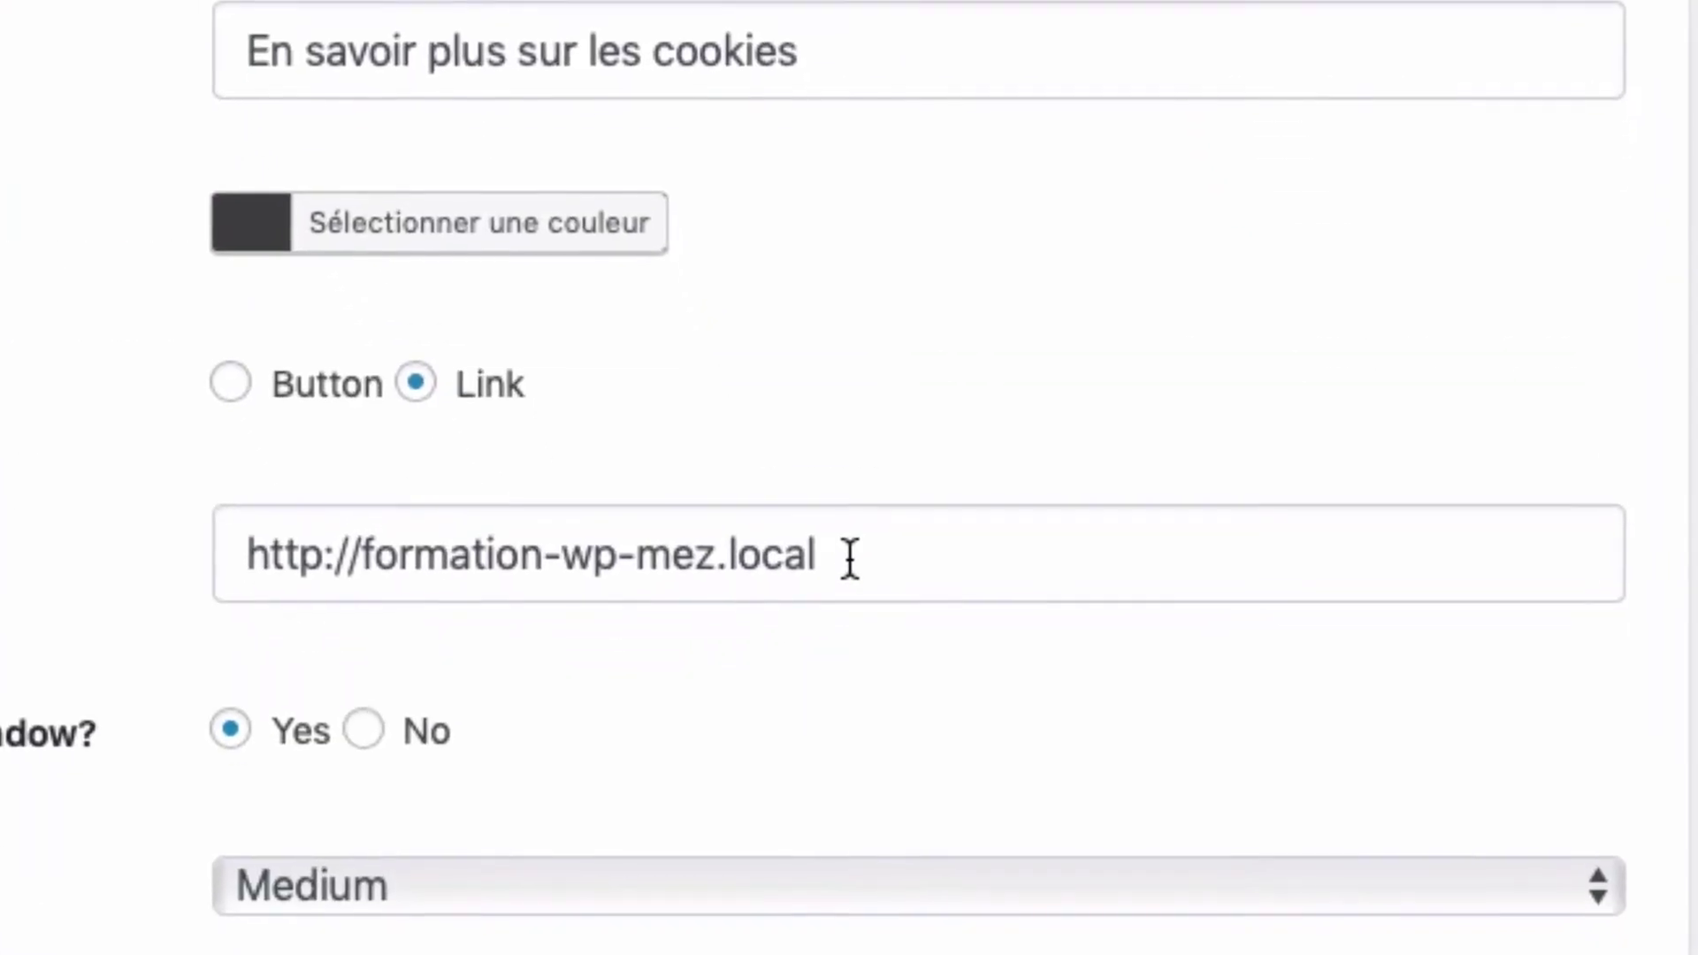
{"action": "left_click", "coordinate": [852, 555]}
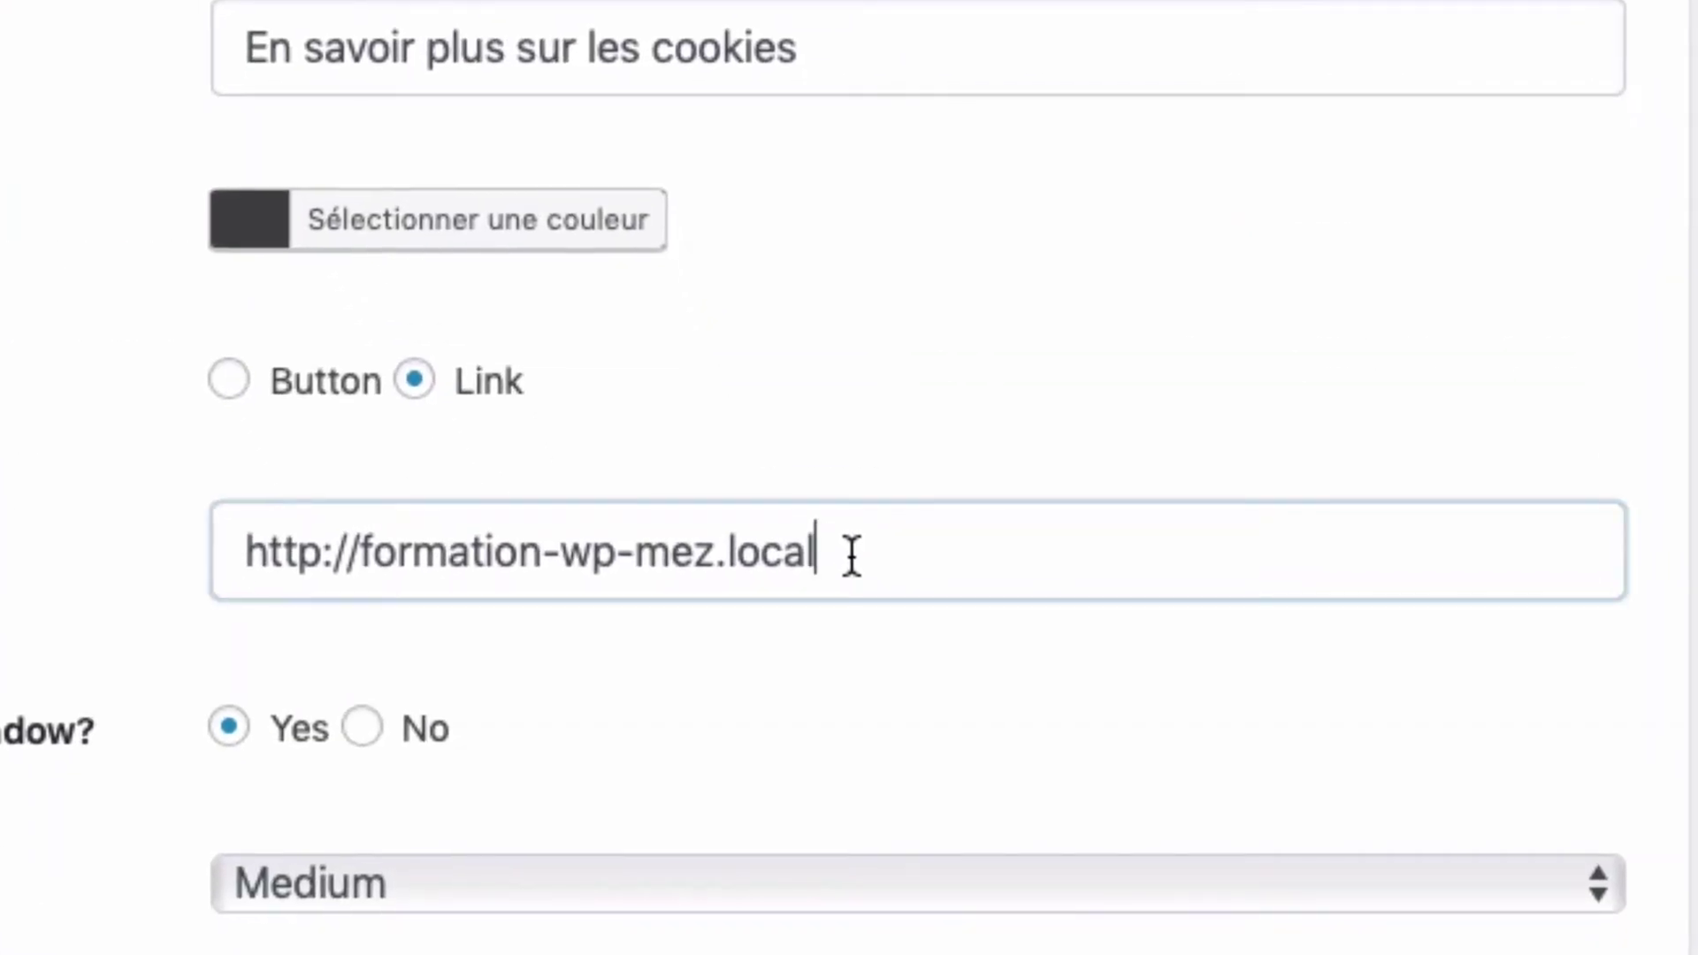
{"action": "left_click_drag", "start_coordinate": [804, 566], "coordinate": [228, 557]}
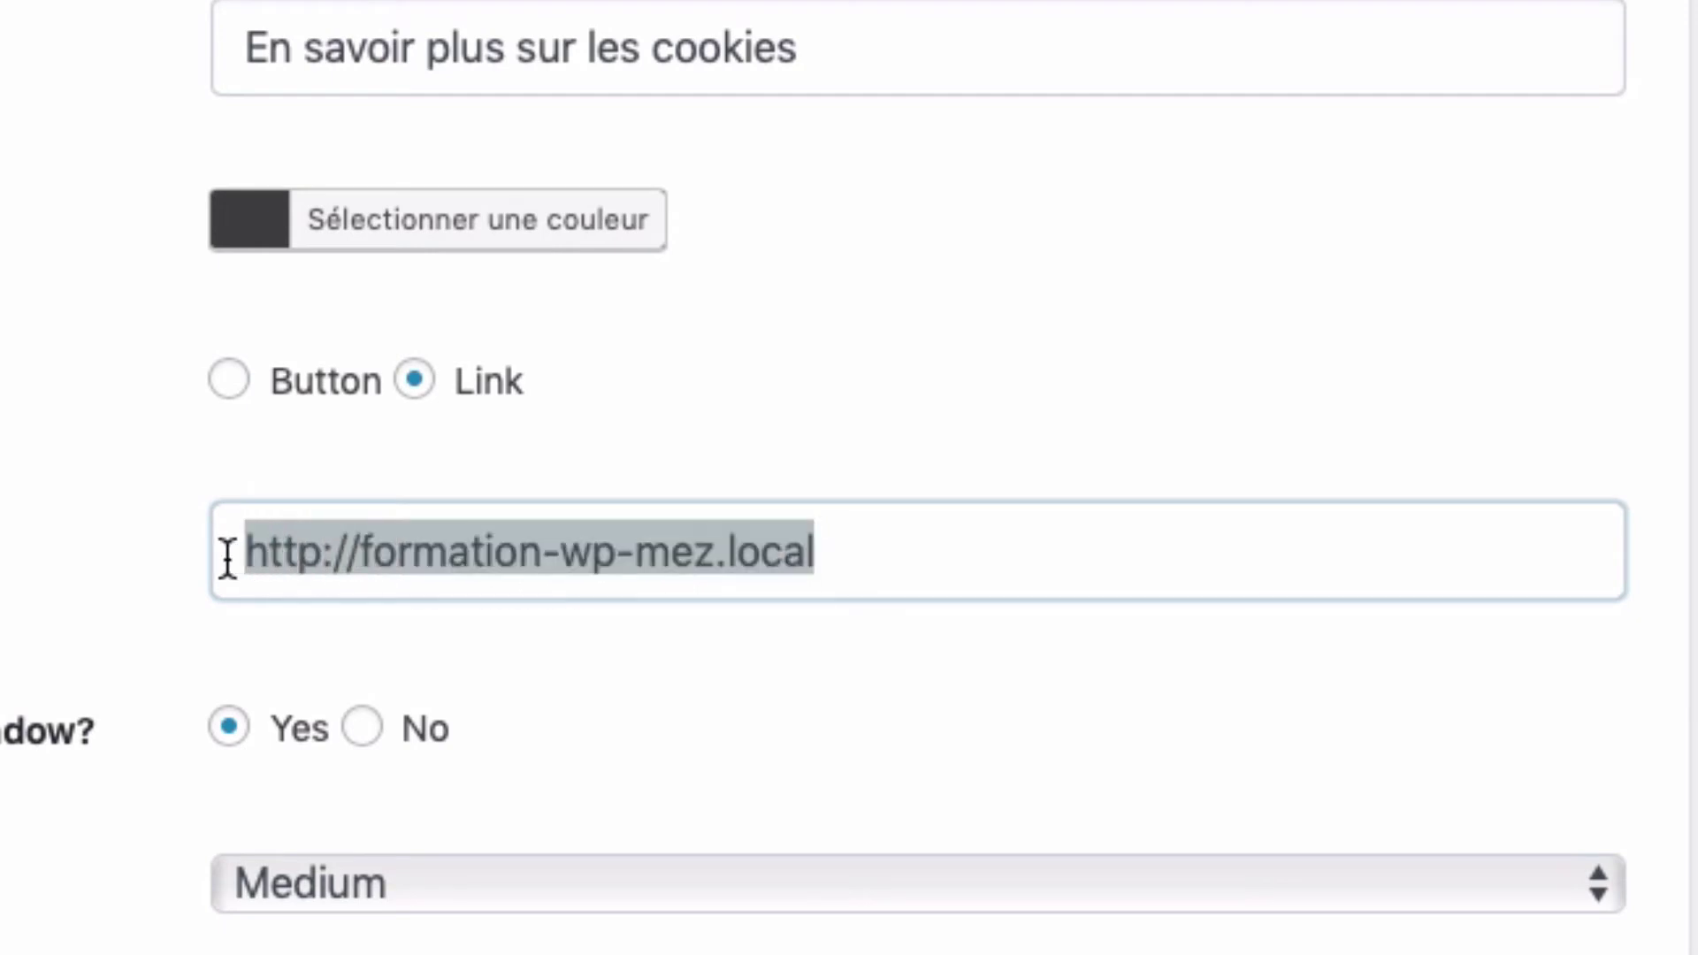
{"action": "key", "text": "BackSpace"}
{"action": "right_click", "coordinate": [283, 549]}
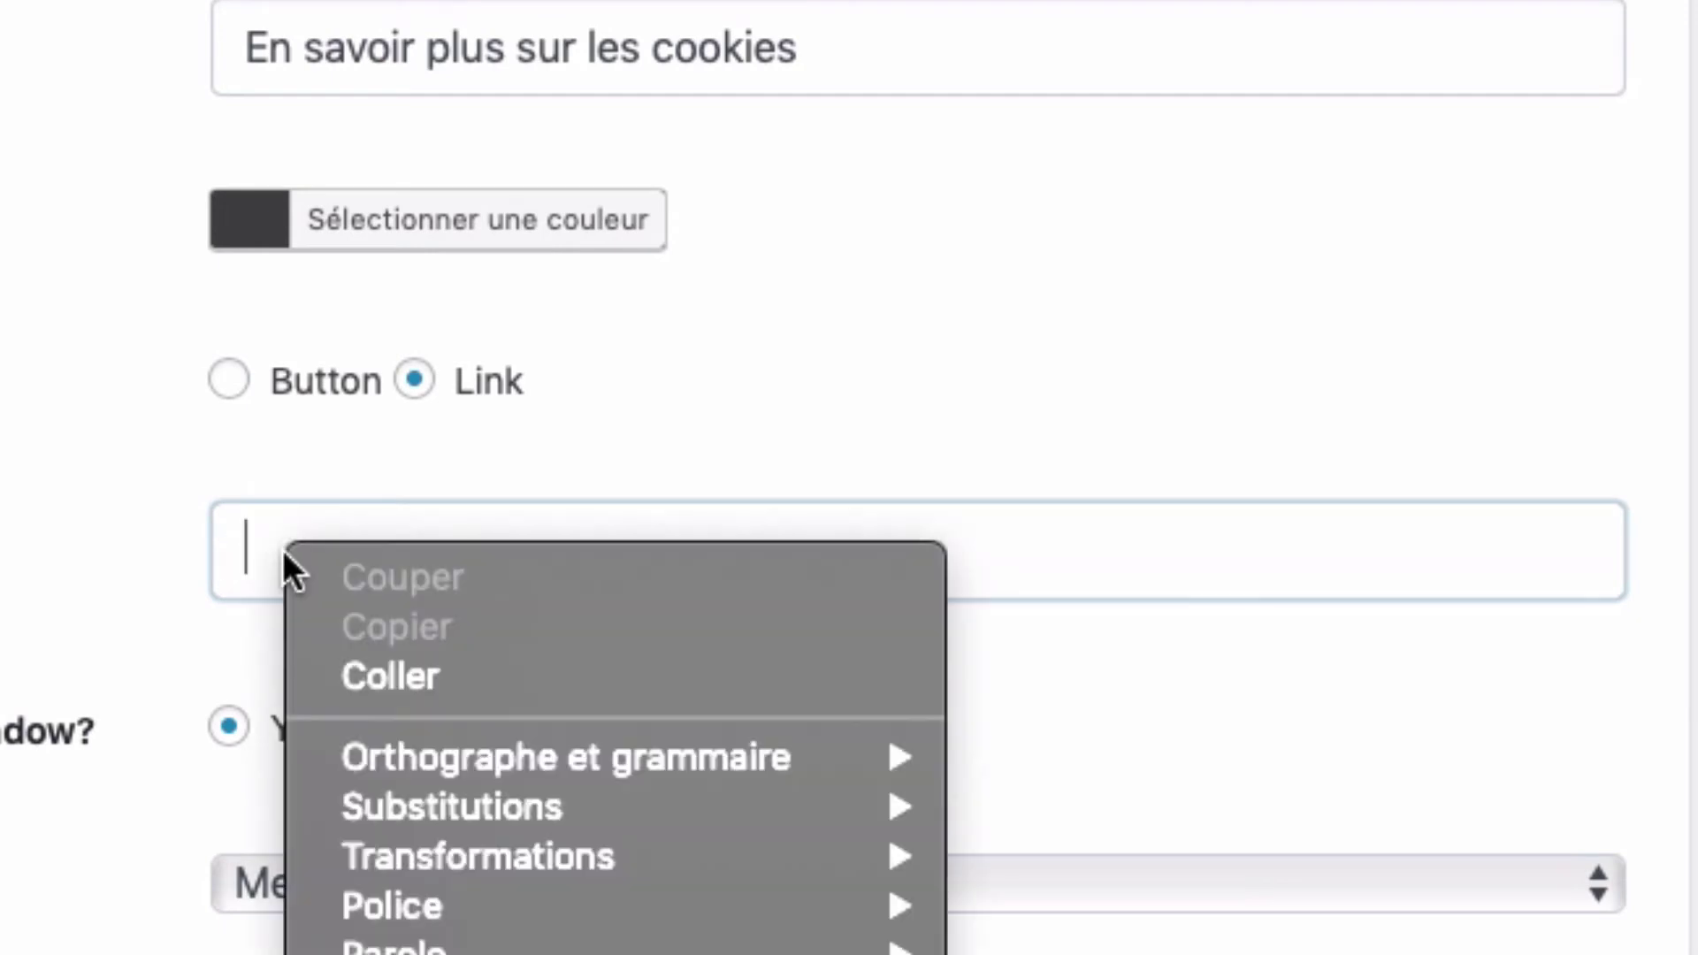
{"action": "left_click", "coordinate": [374, 681]}
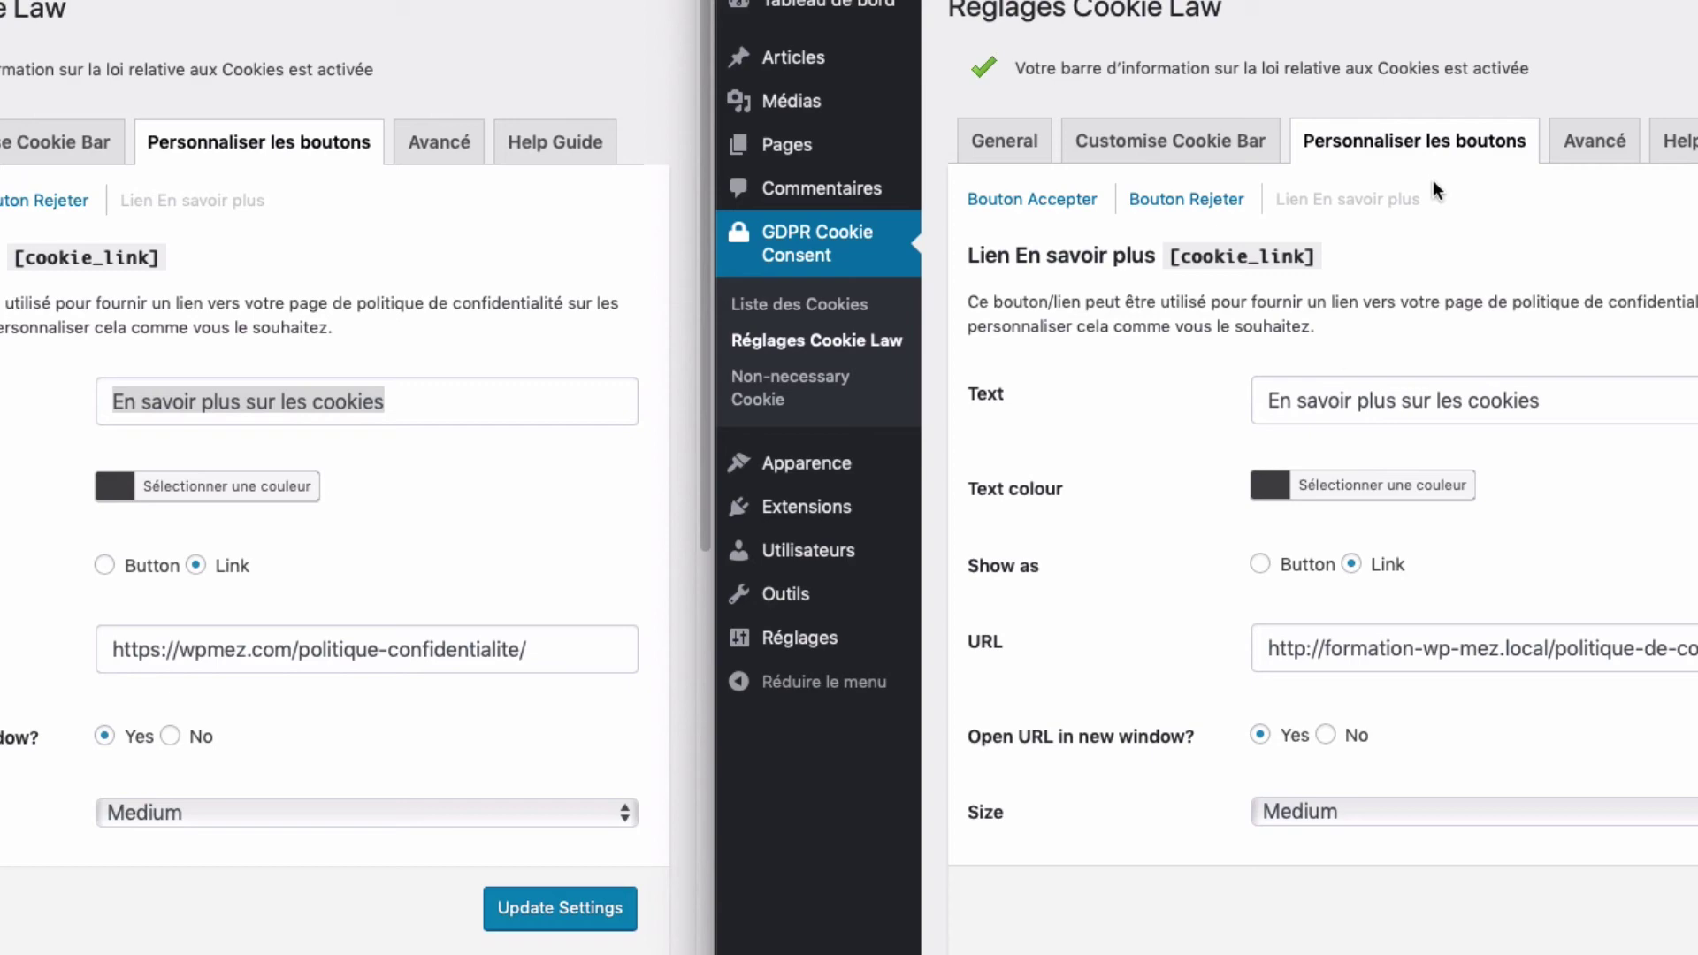
Step: Test the "En savoir plus sur les cookies" link in the site's cookie bar and view the privacy policy page it opens
{"action": "key", "text": "ctrl+Tab"}
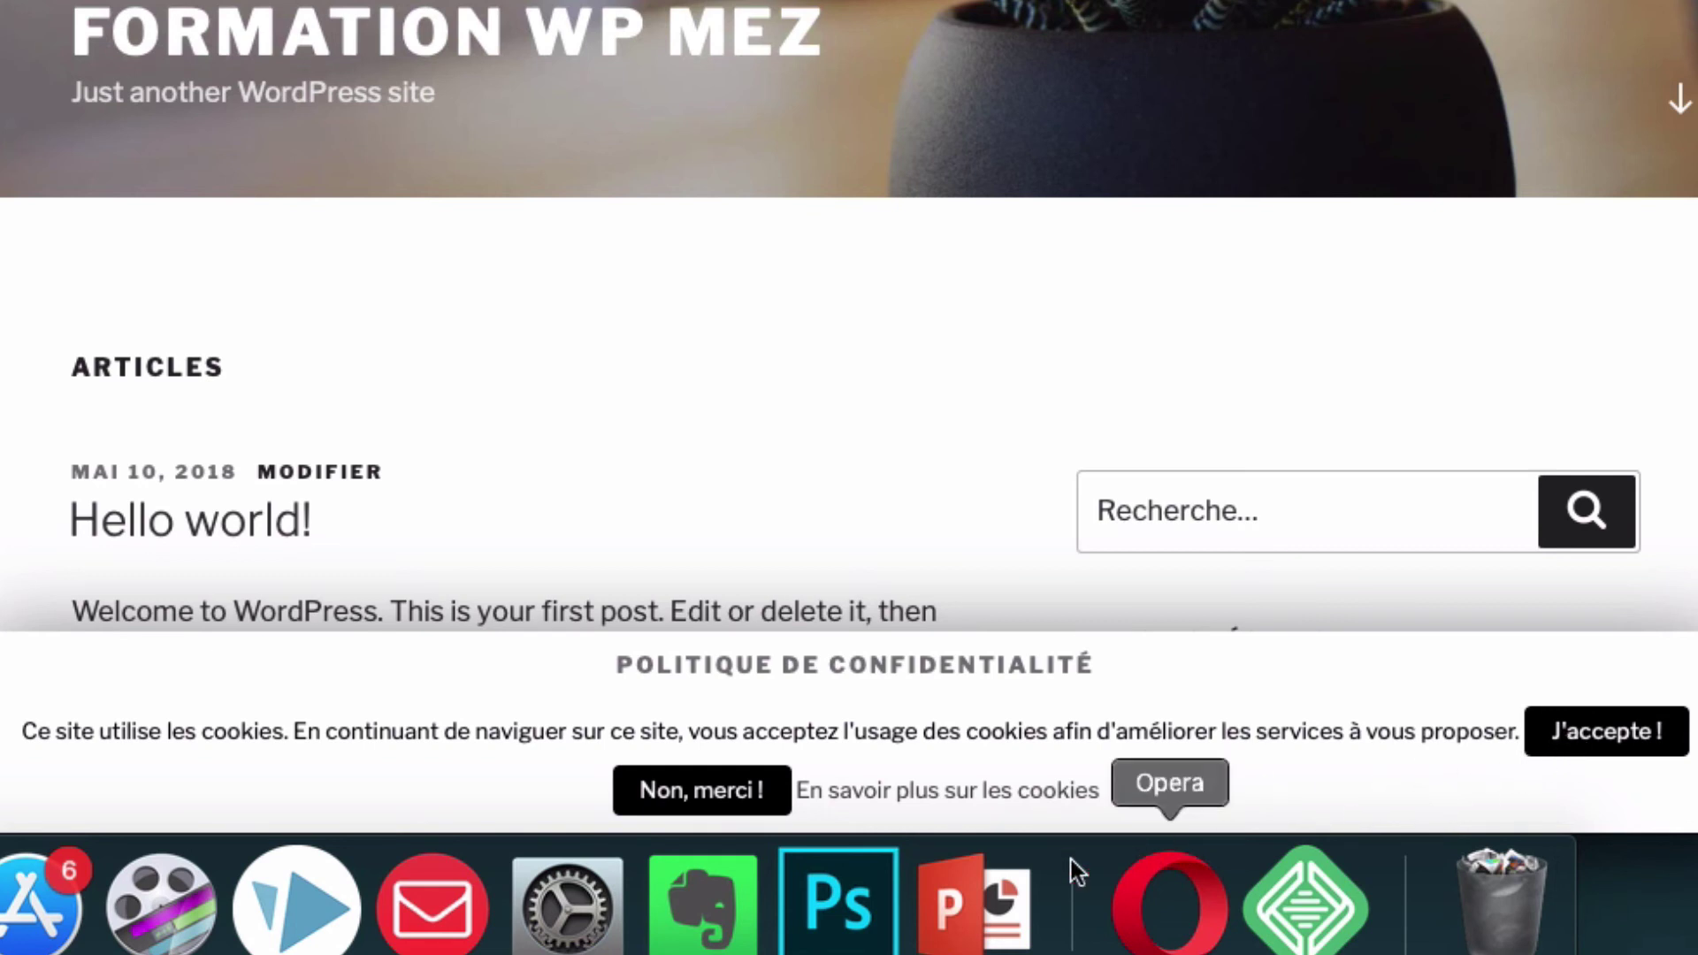
{"action": "left_click", "coordinate": [962, 800]}
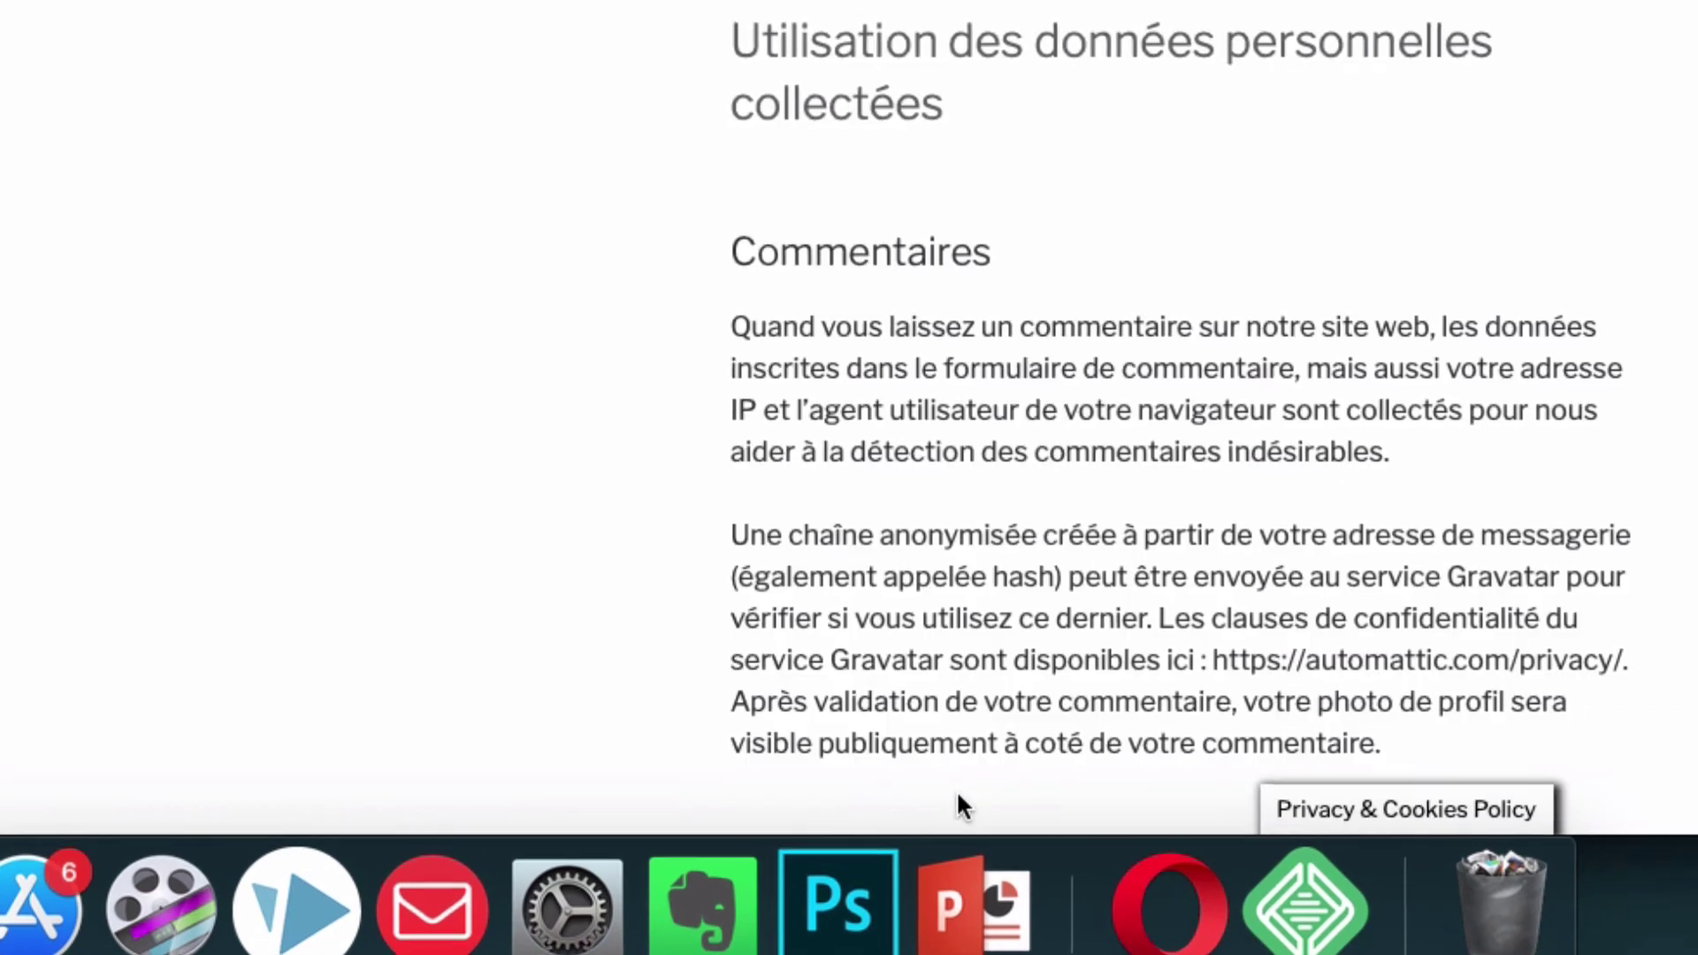
{"action": "scroll", "coordinate": [957, 789], "scroll_direction": "up", "scroll_amount": 5}
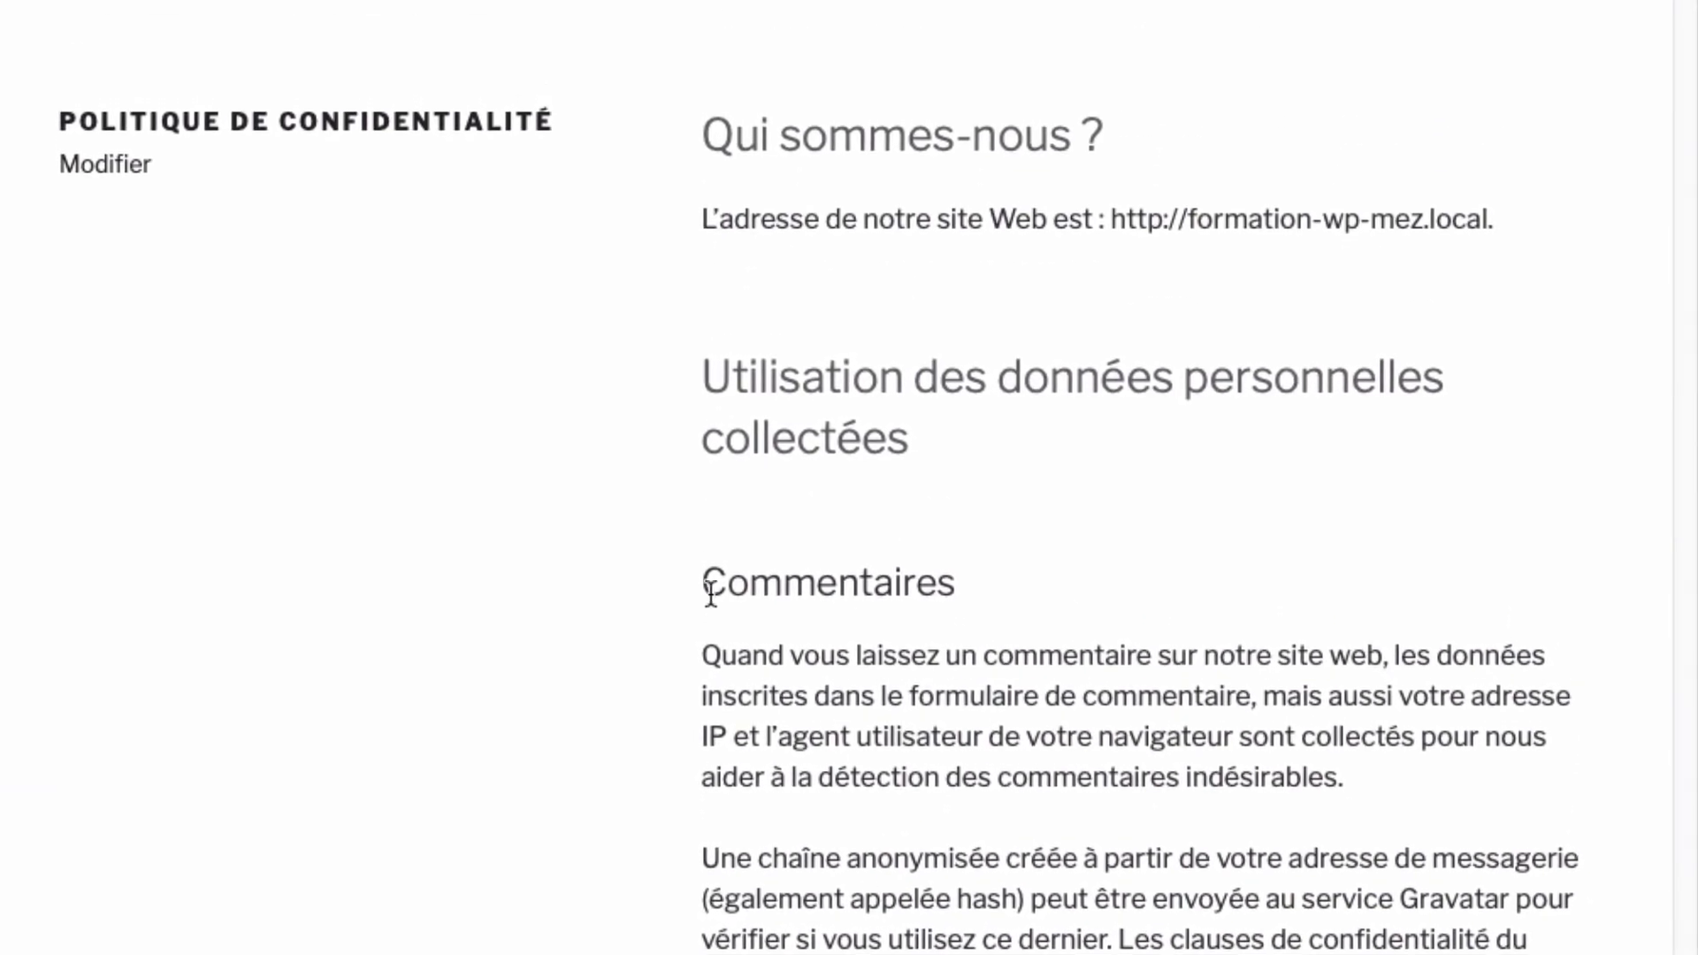